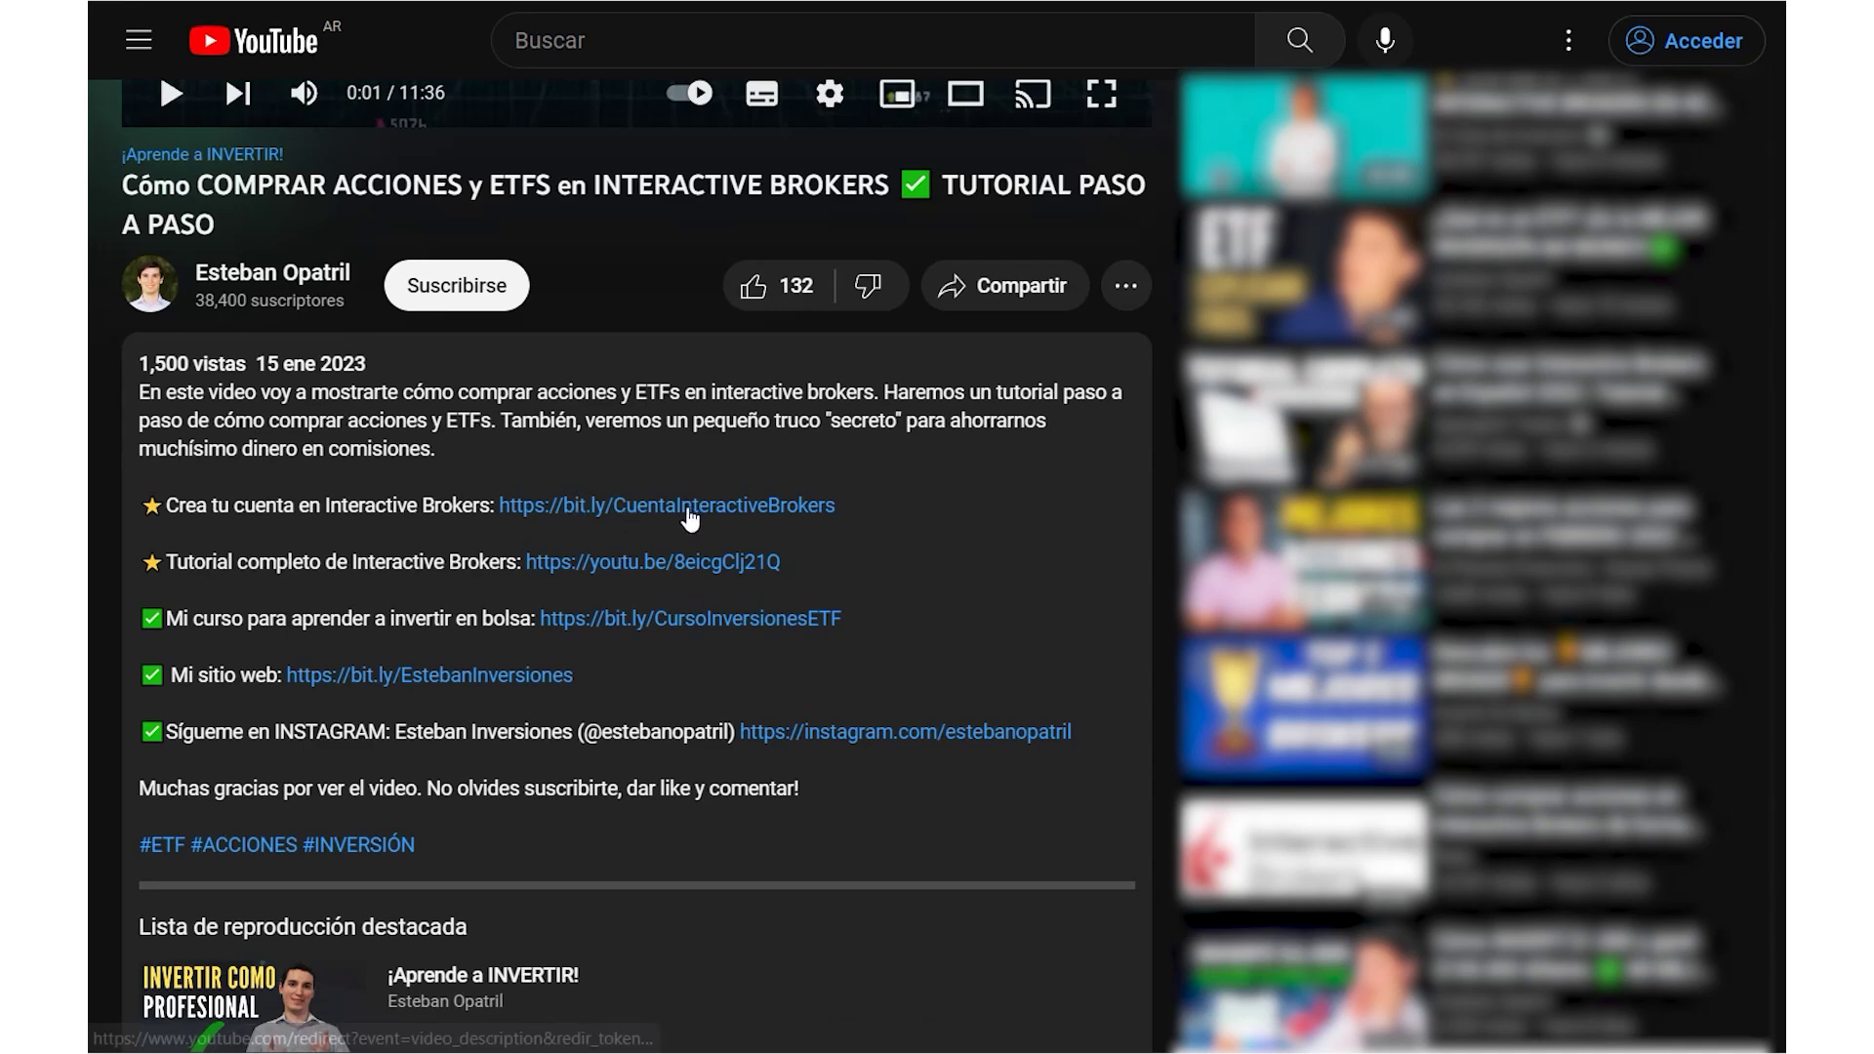
Step: Open the Interactive Brokers site from the video description's account creation link and start a new account application
left_click(530, 519)
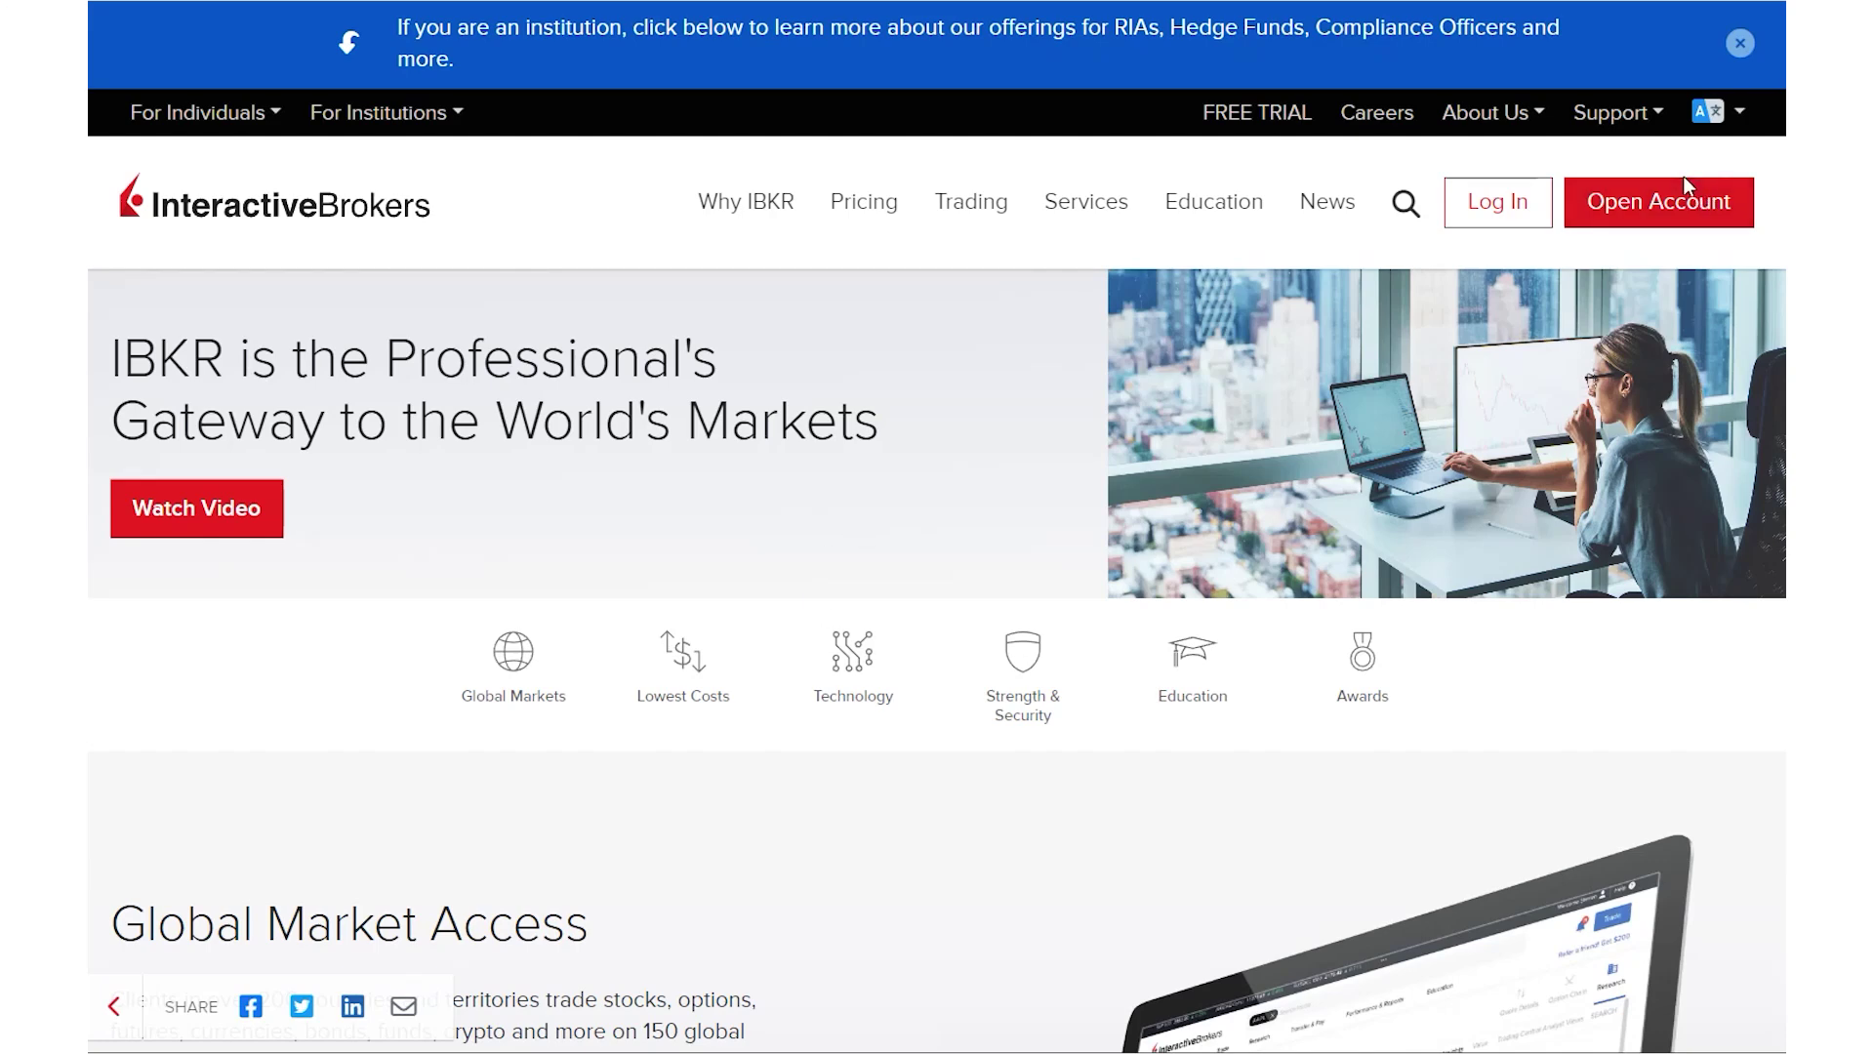
left_click(1650, 223)
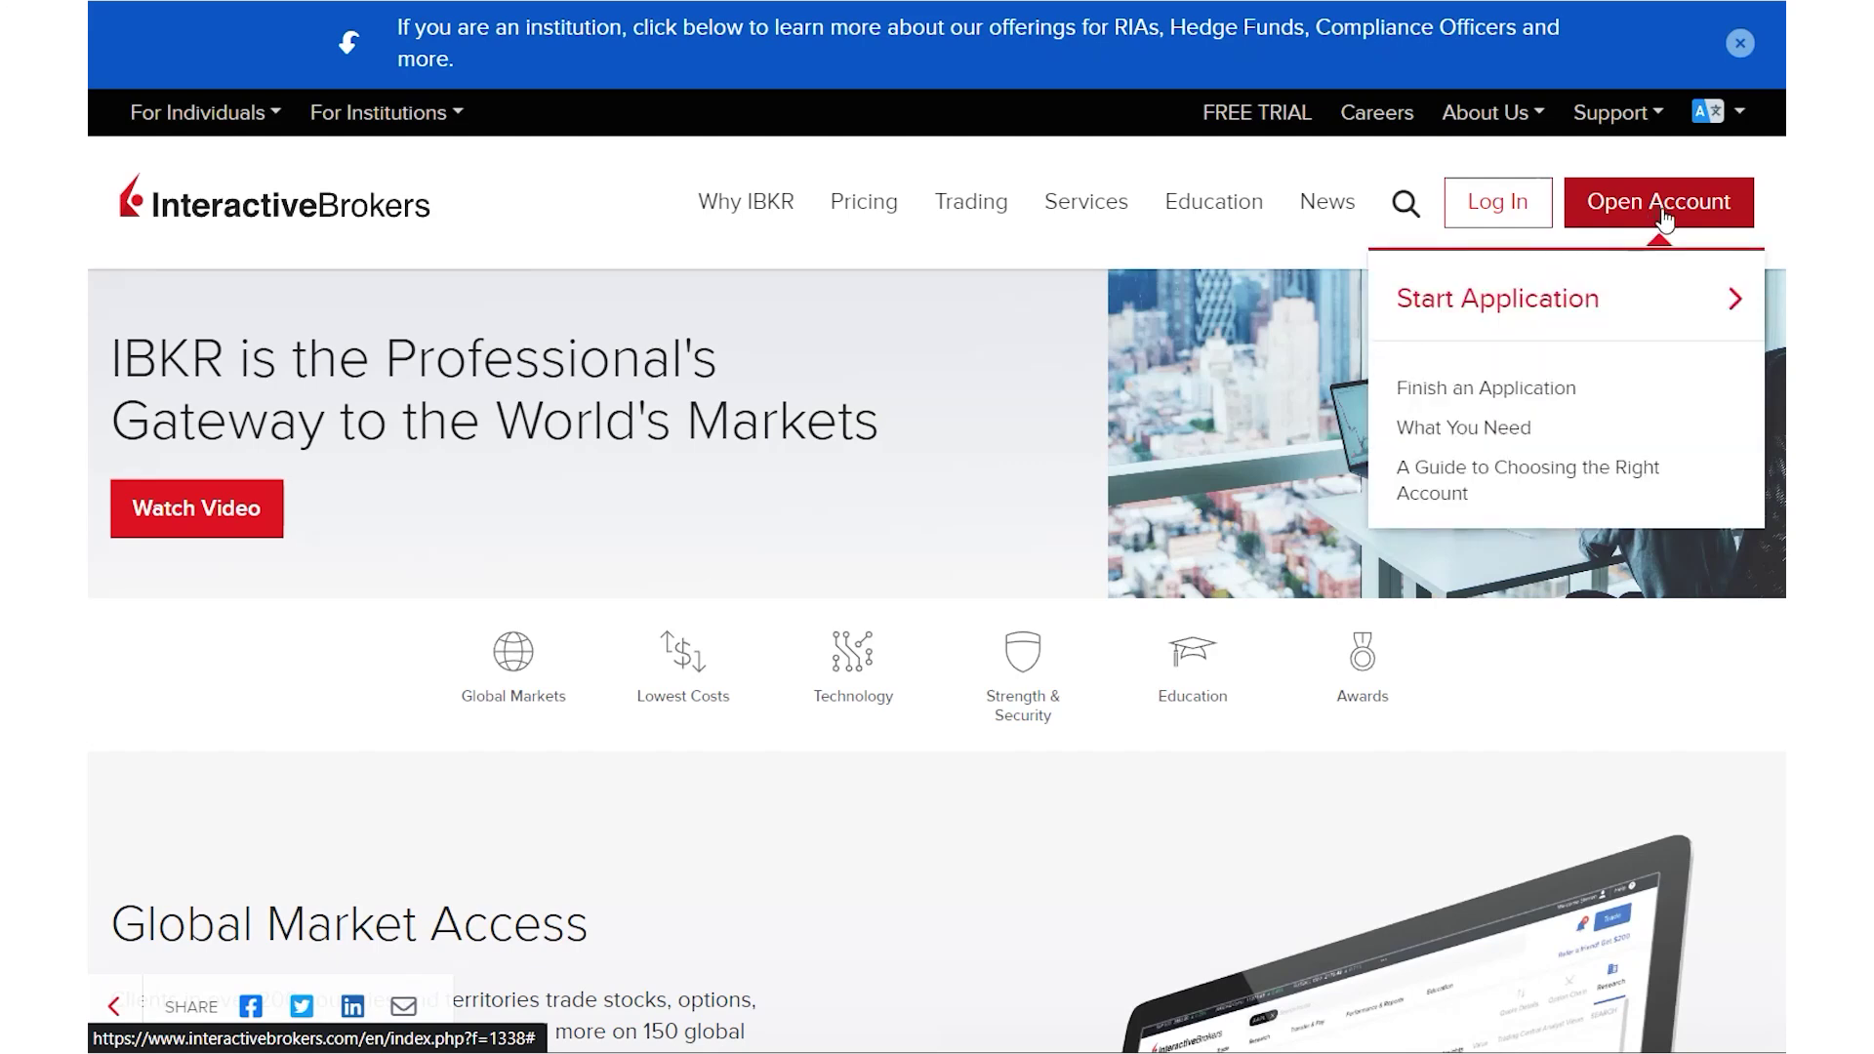
left_click(1490, 317)
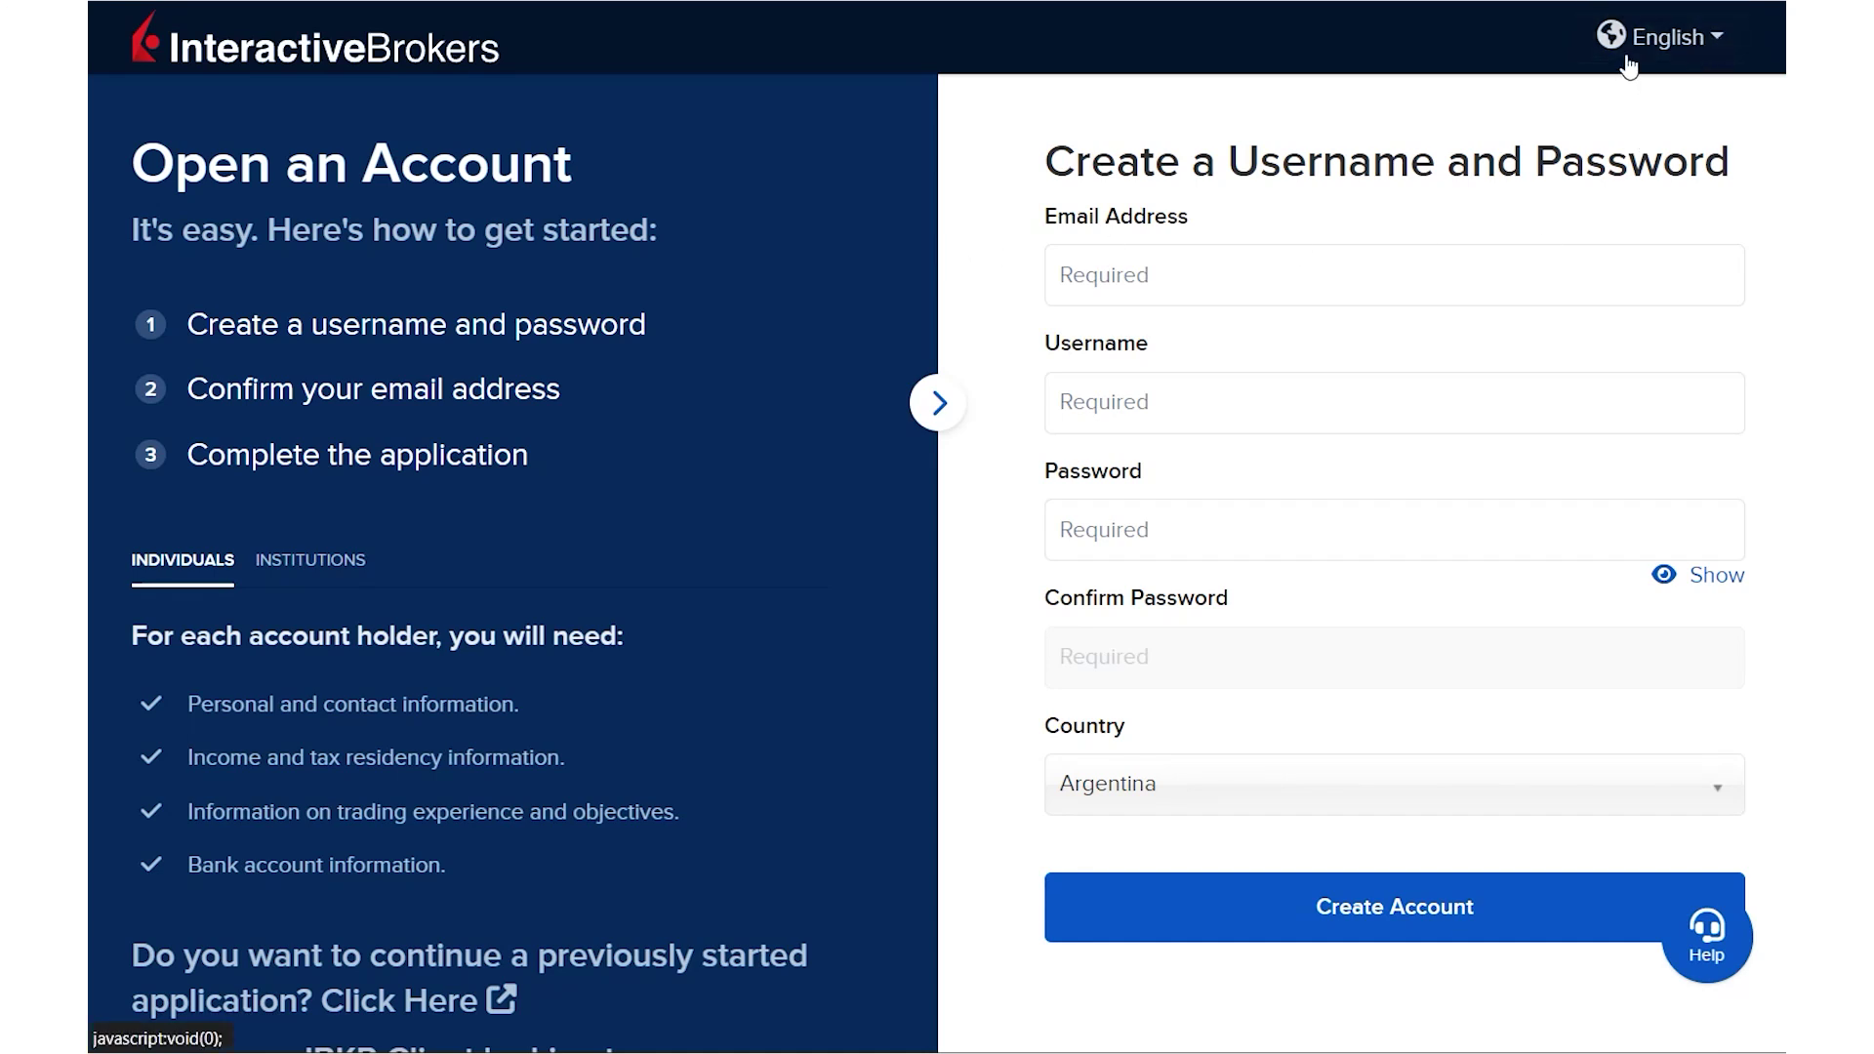
Step: Switch the registration form to Español and create the account with an email, username and confirmed password, keeping Argentina as country
left_click(1715, 49)
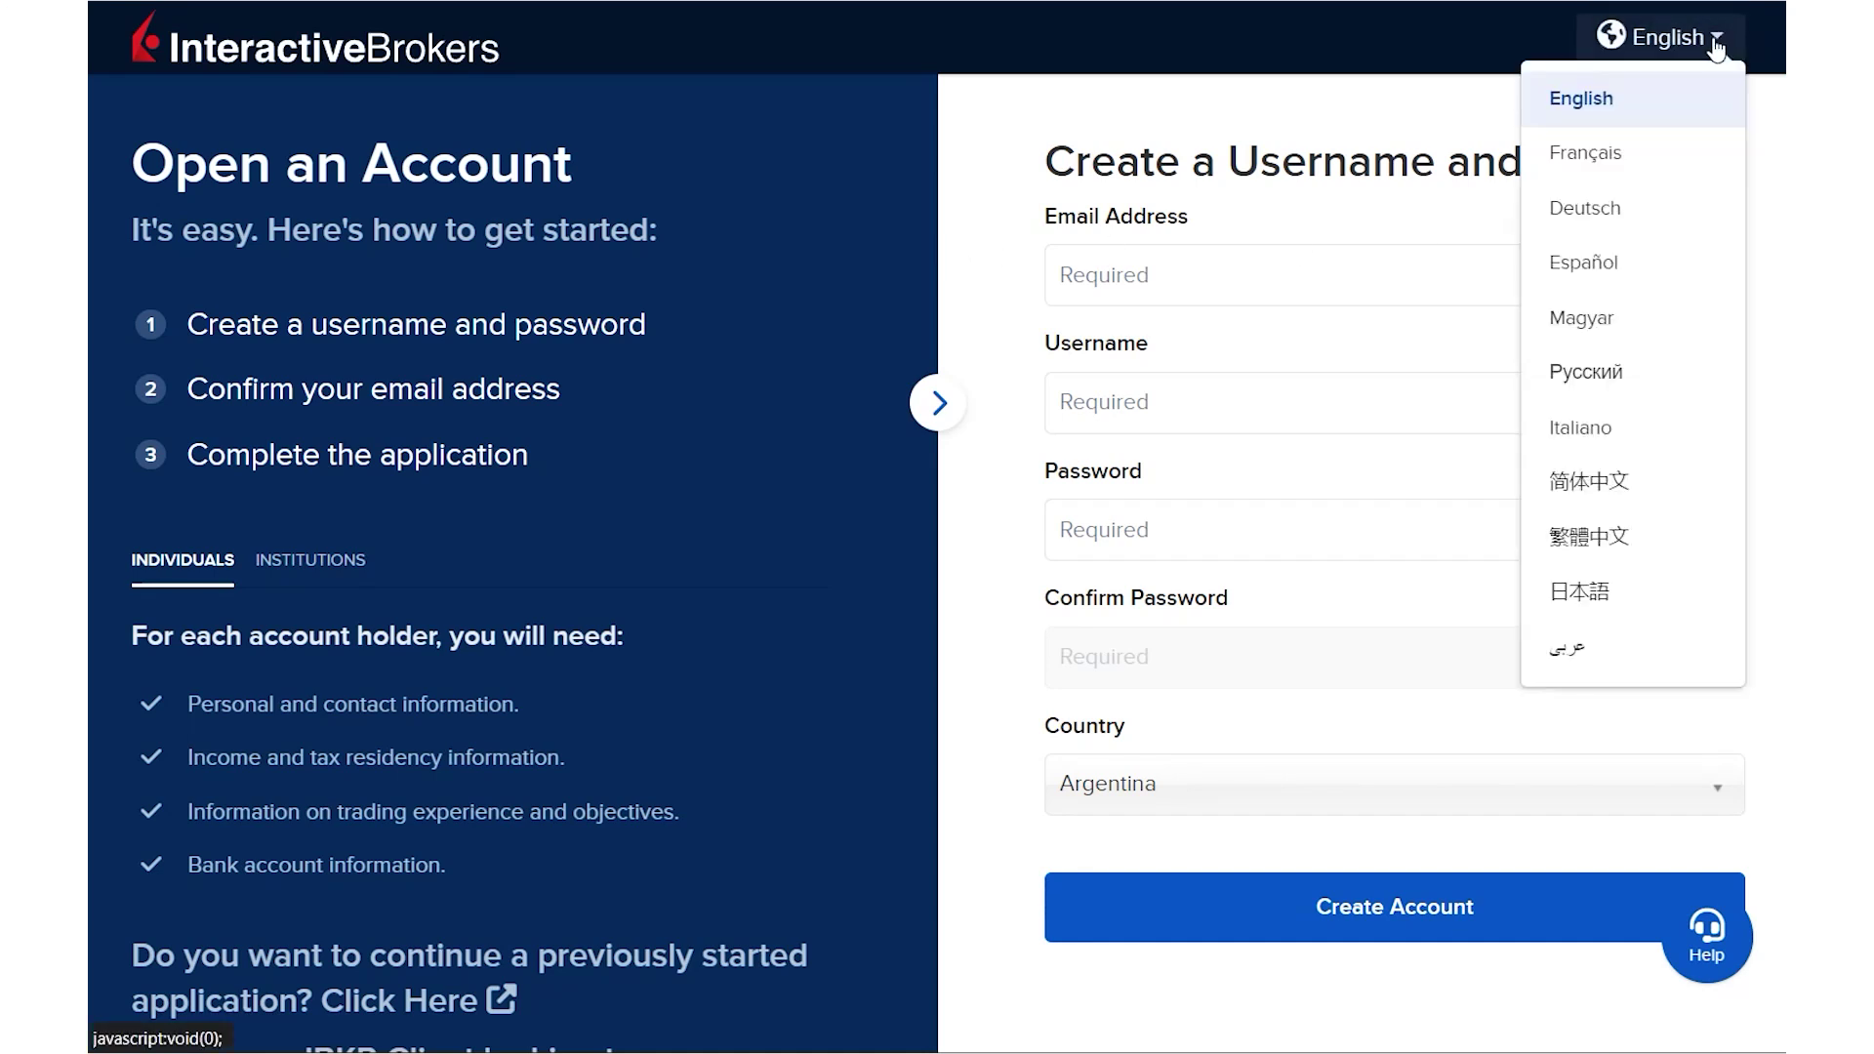
left_click(1588, 278)
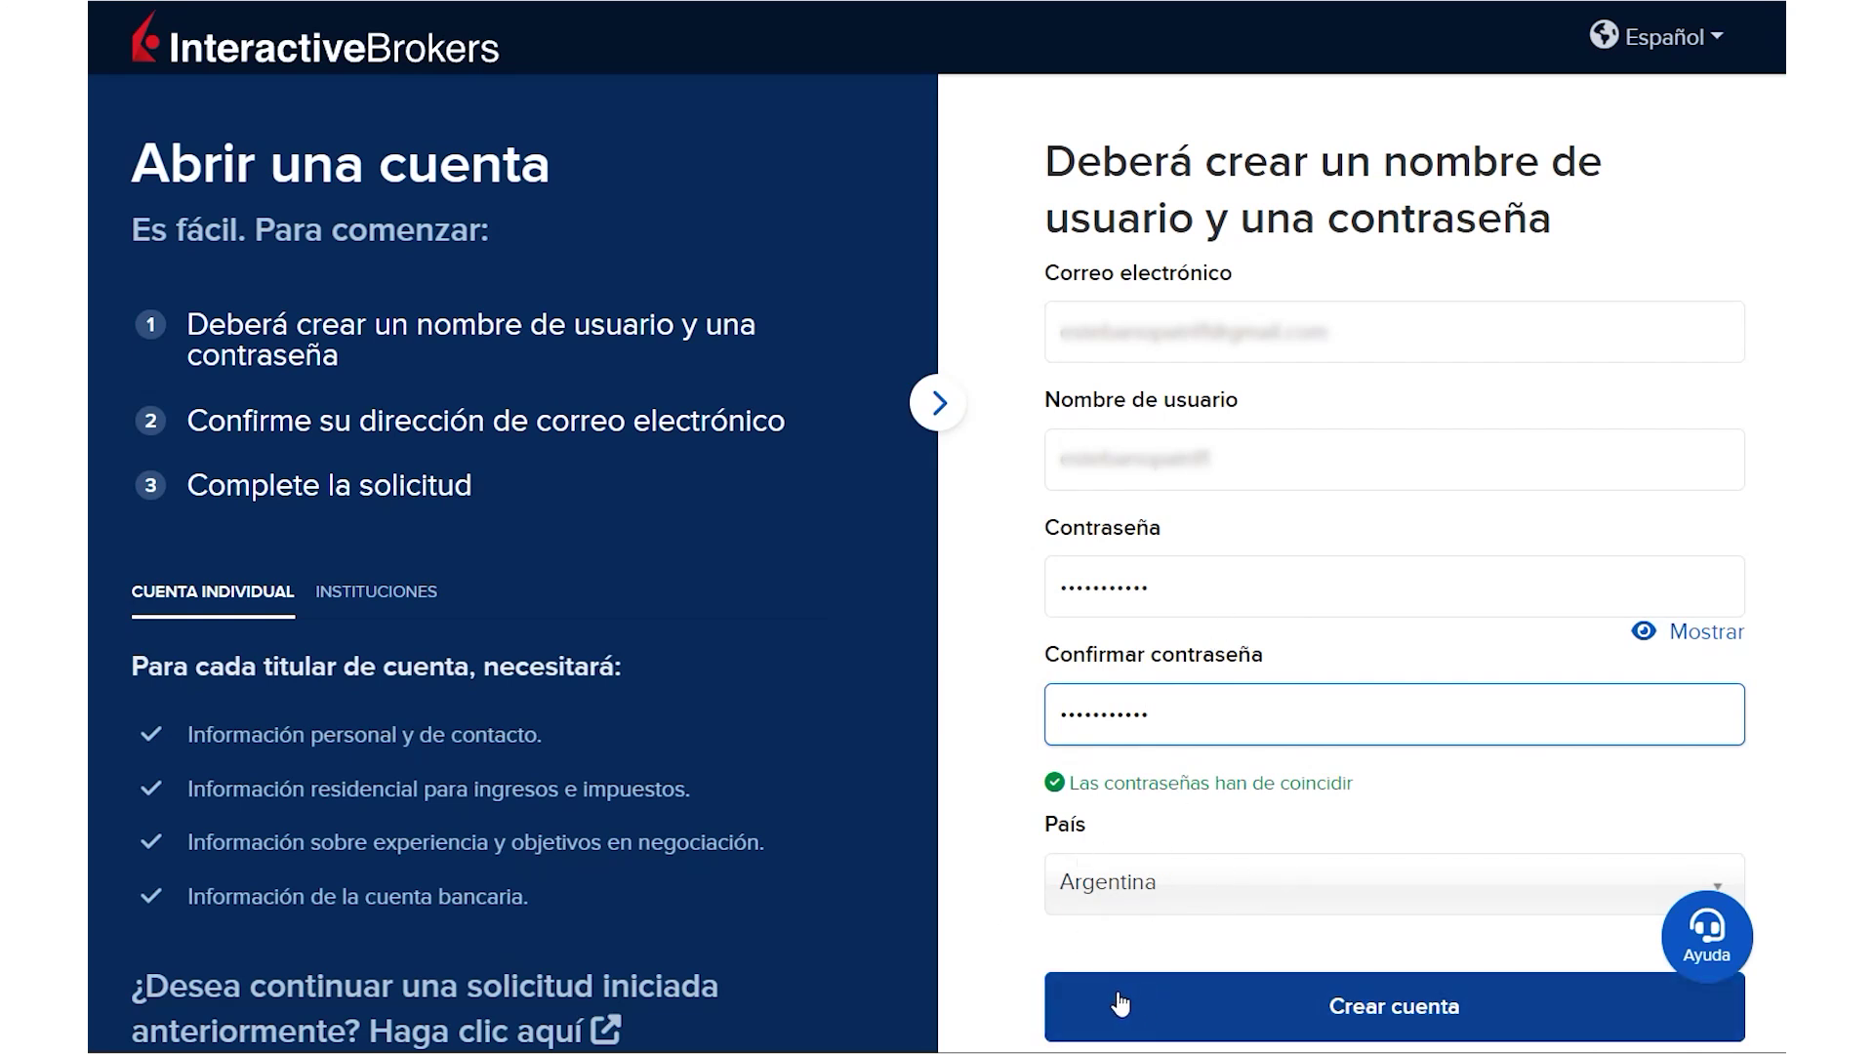
left_click(1347, 1015)
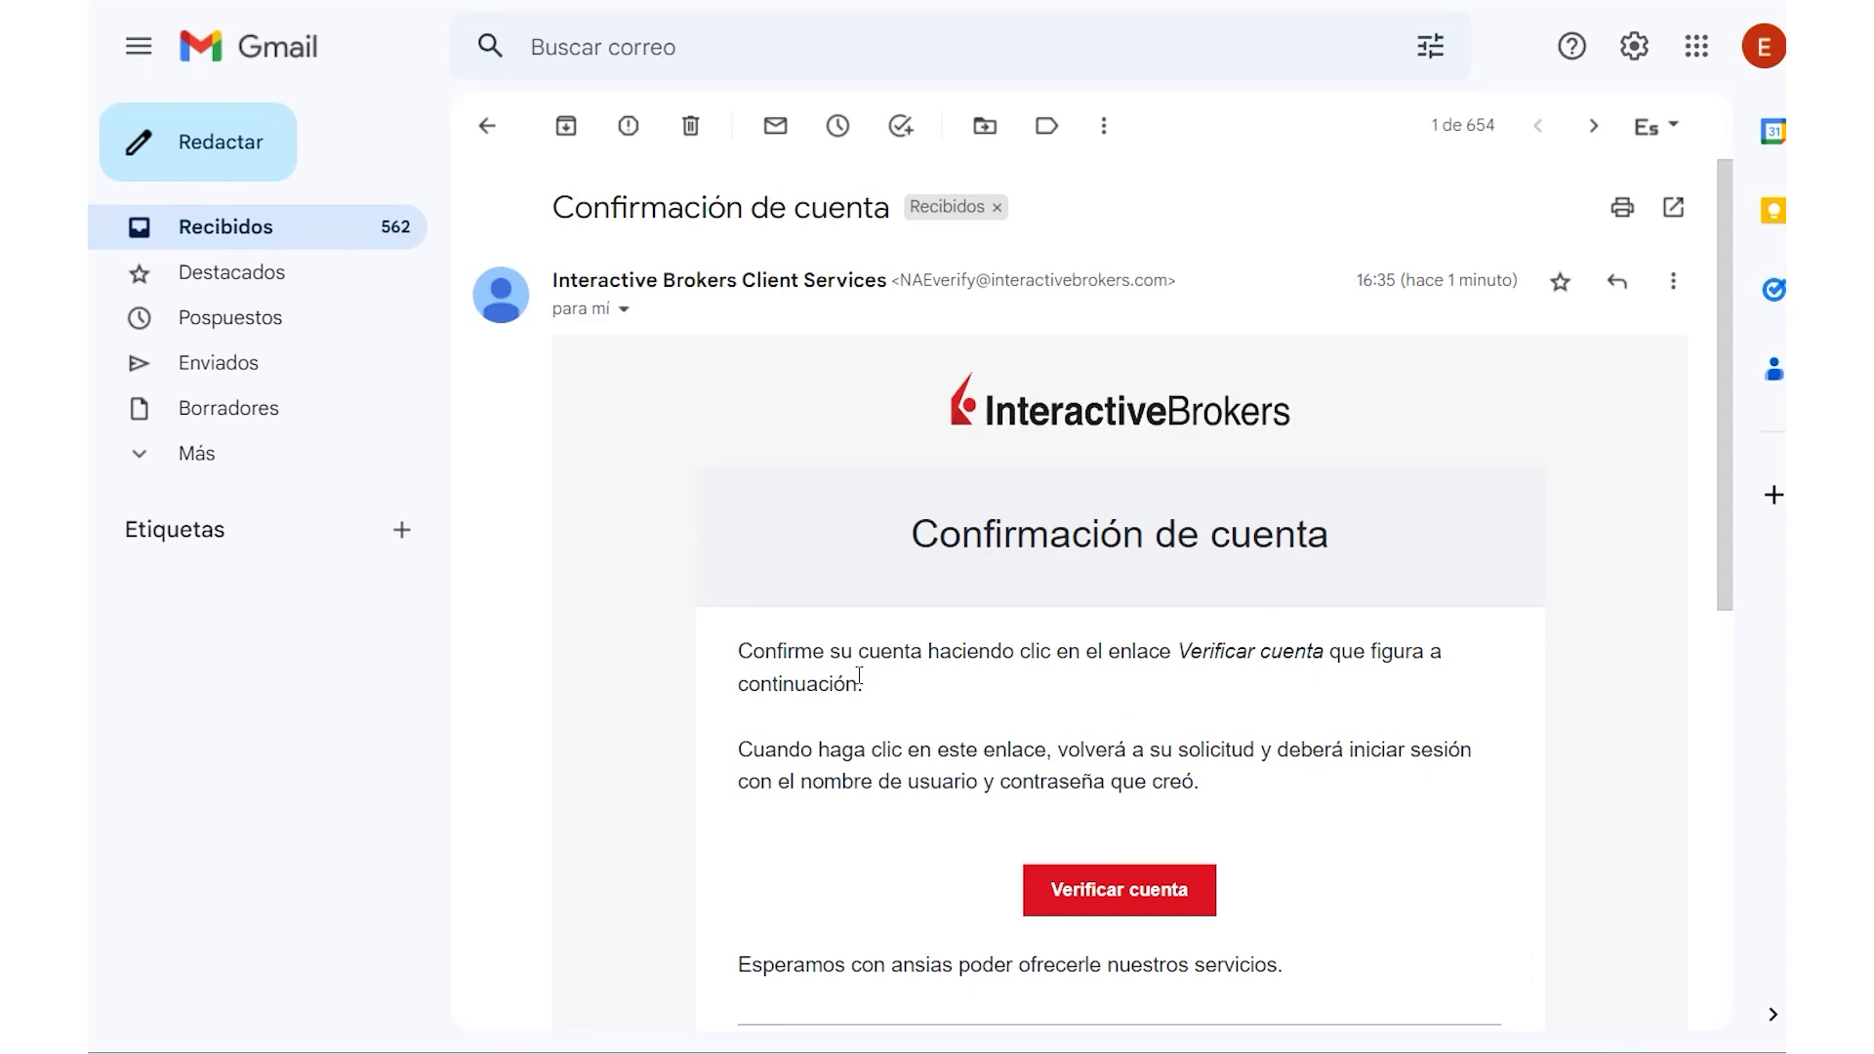
Step: Switch to Gmail and verify the account from the Interactive Brokers confirmation email
scroll(859, 675, "down", 3)
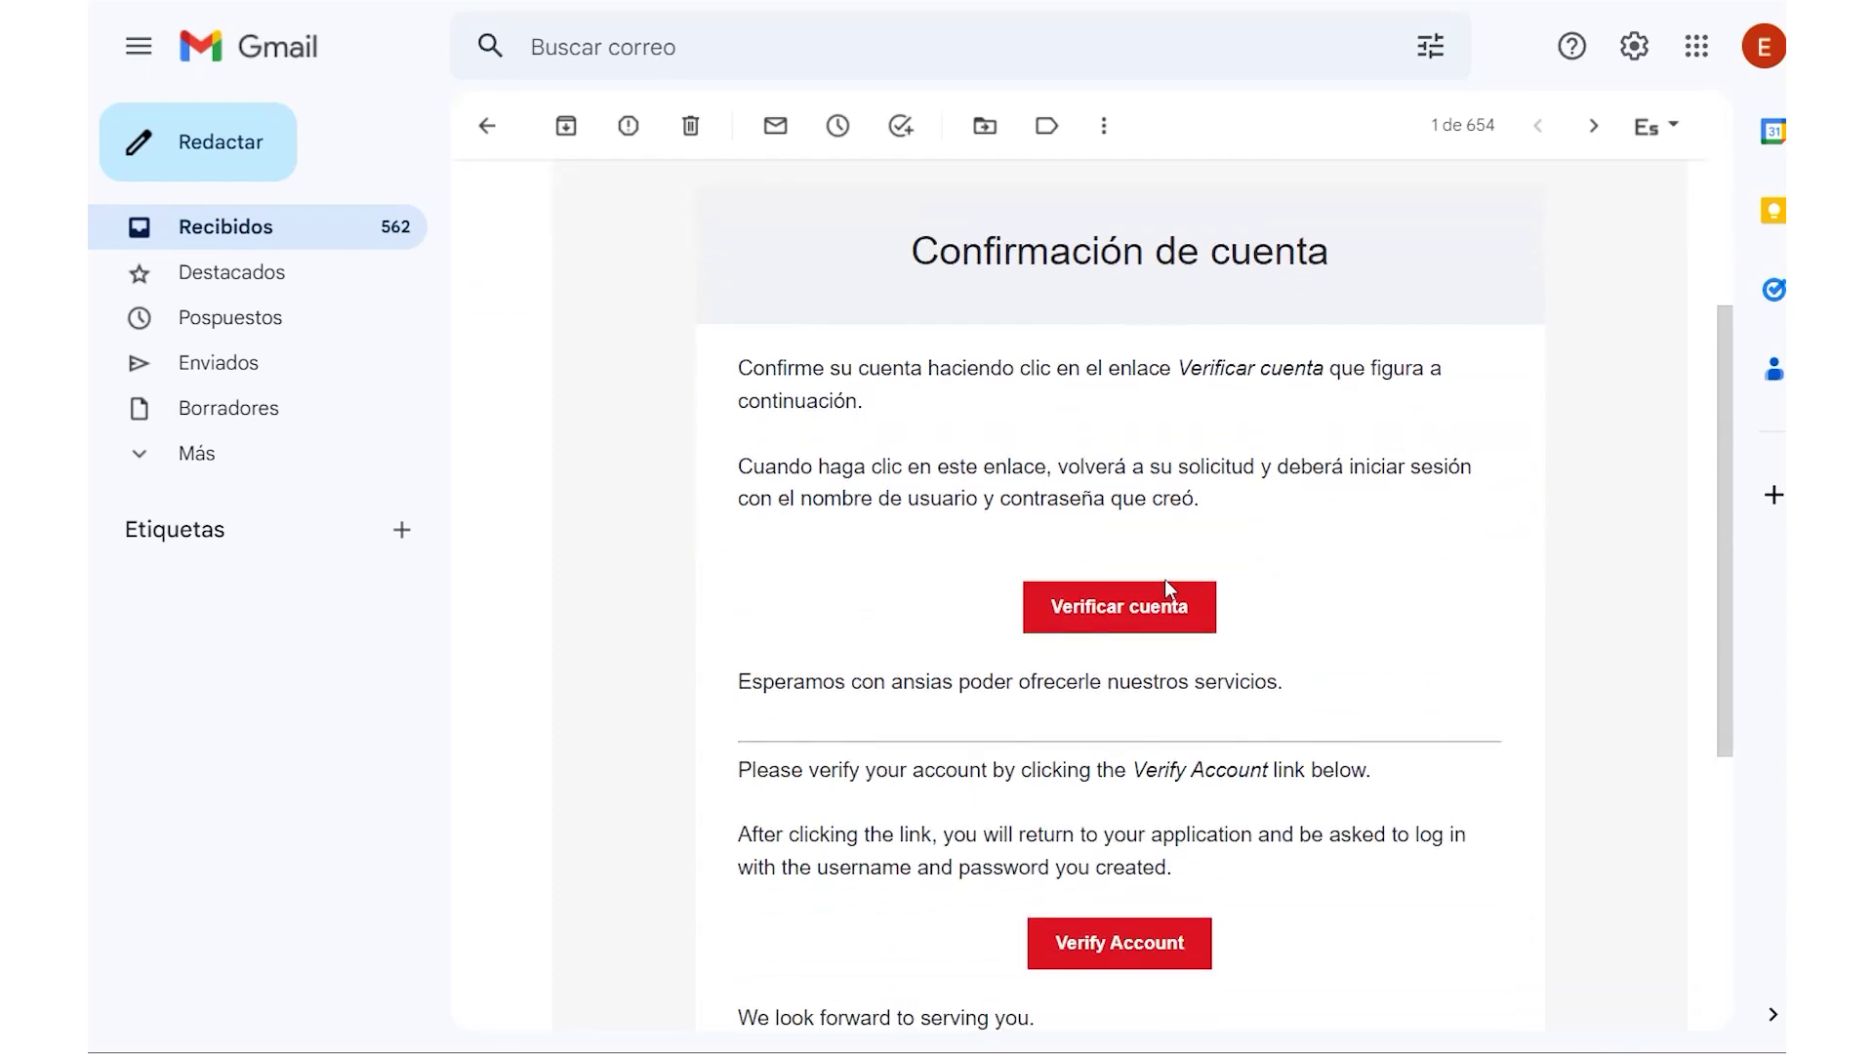
left_click(1090, 611)
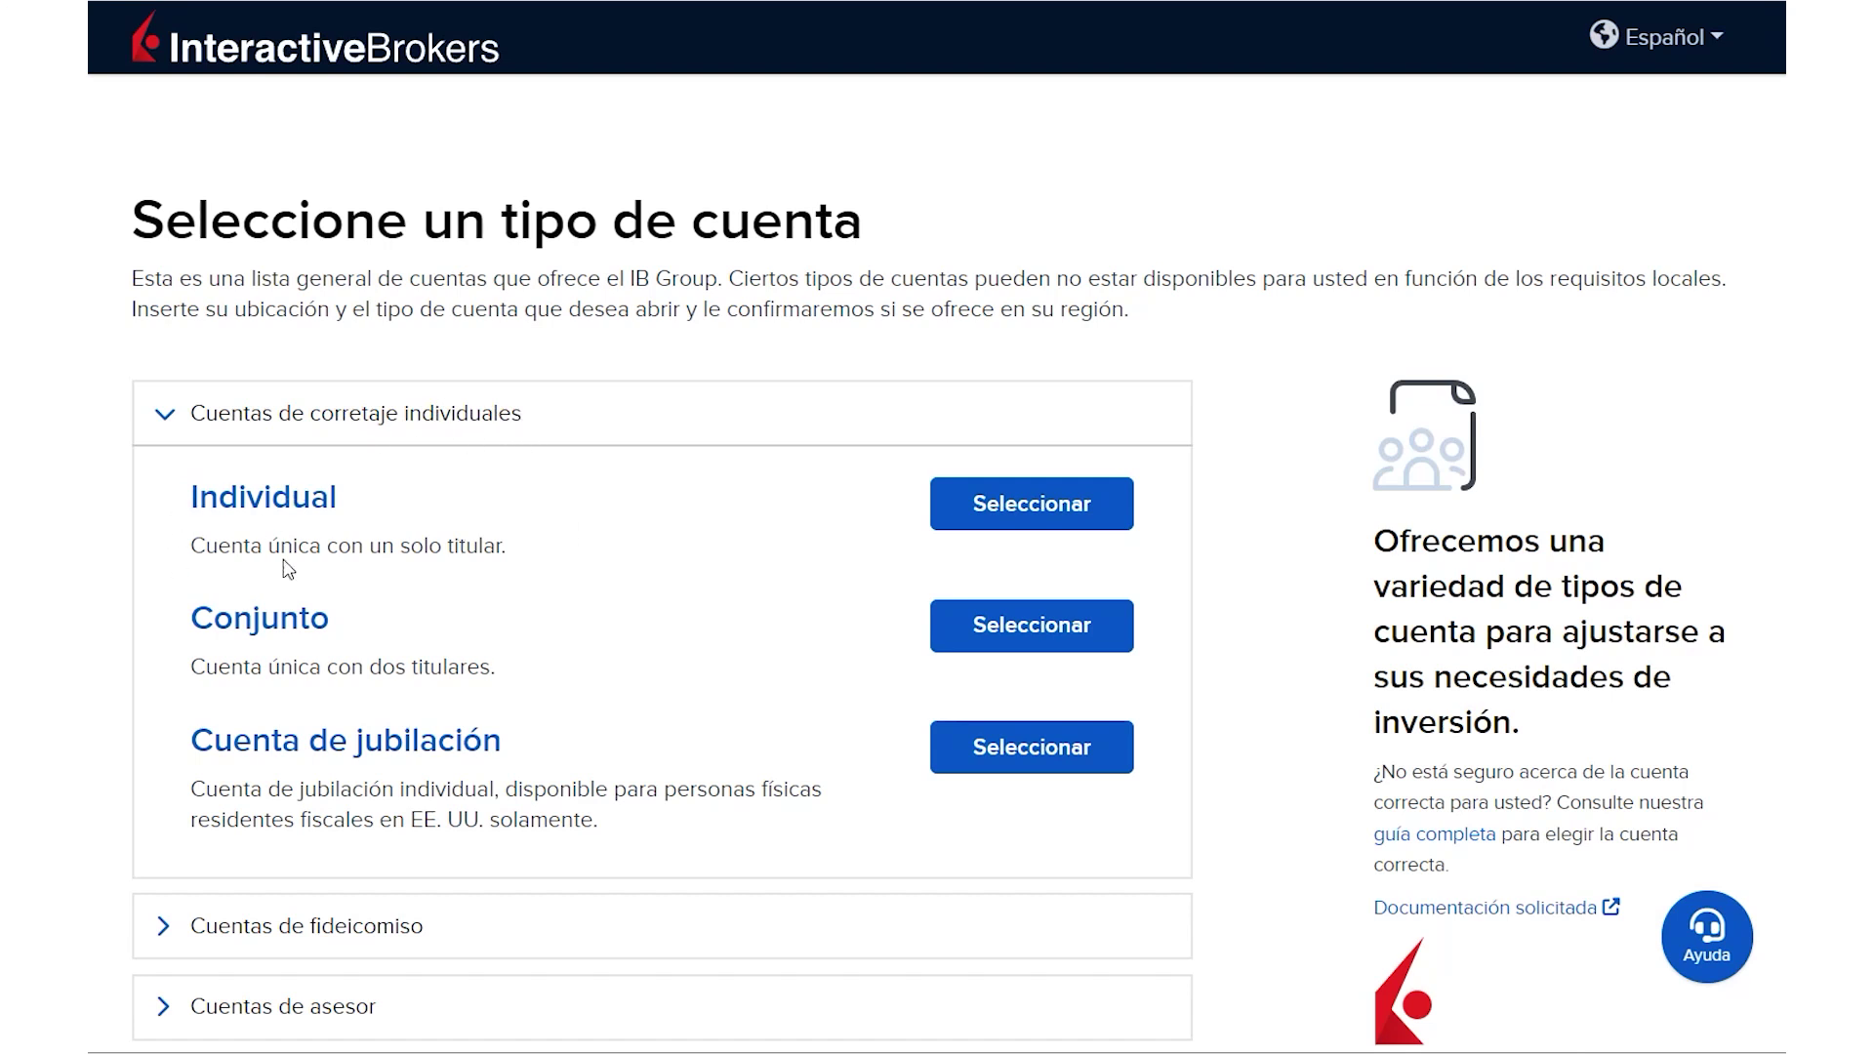
Step: Choose the Individual account type under individual brokerage accounts and start the application
left_click(1074, 506)
left_click(1079, 530)
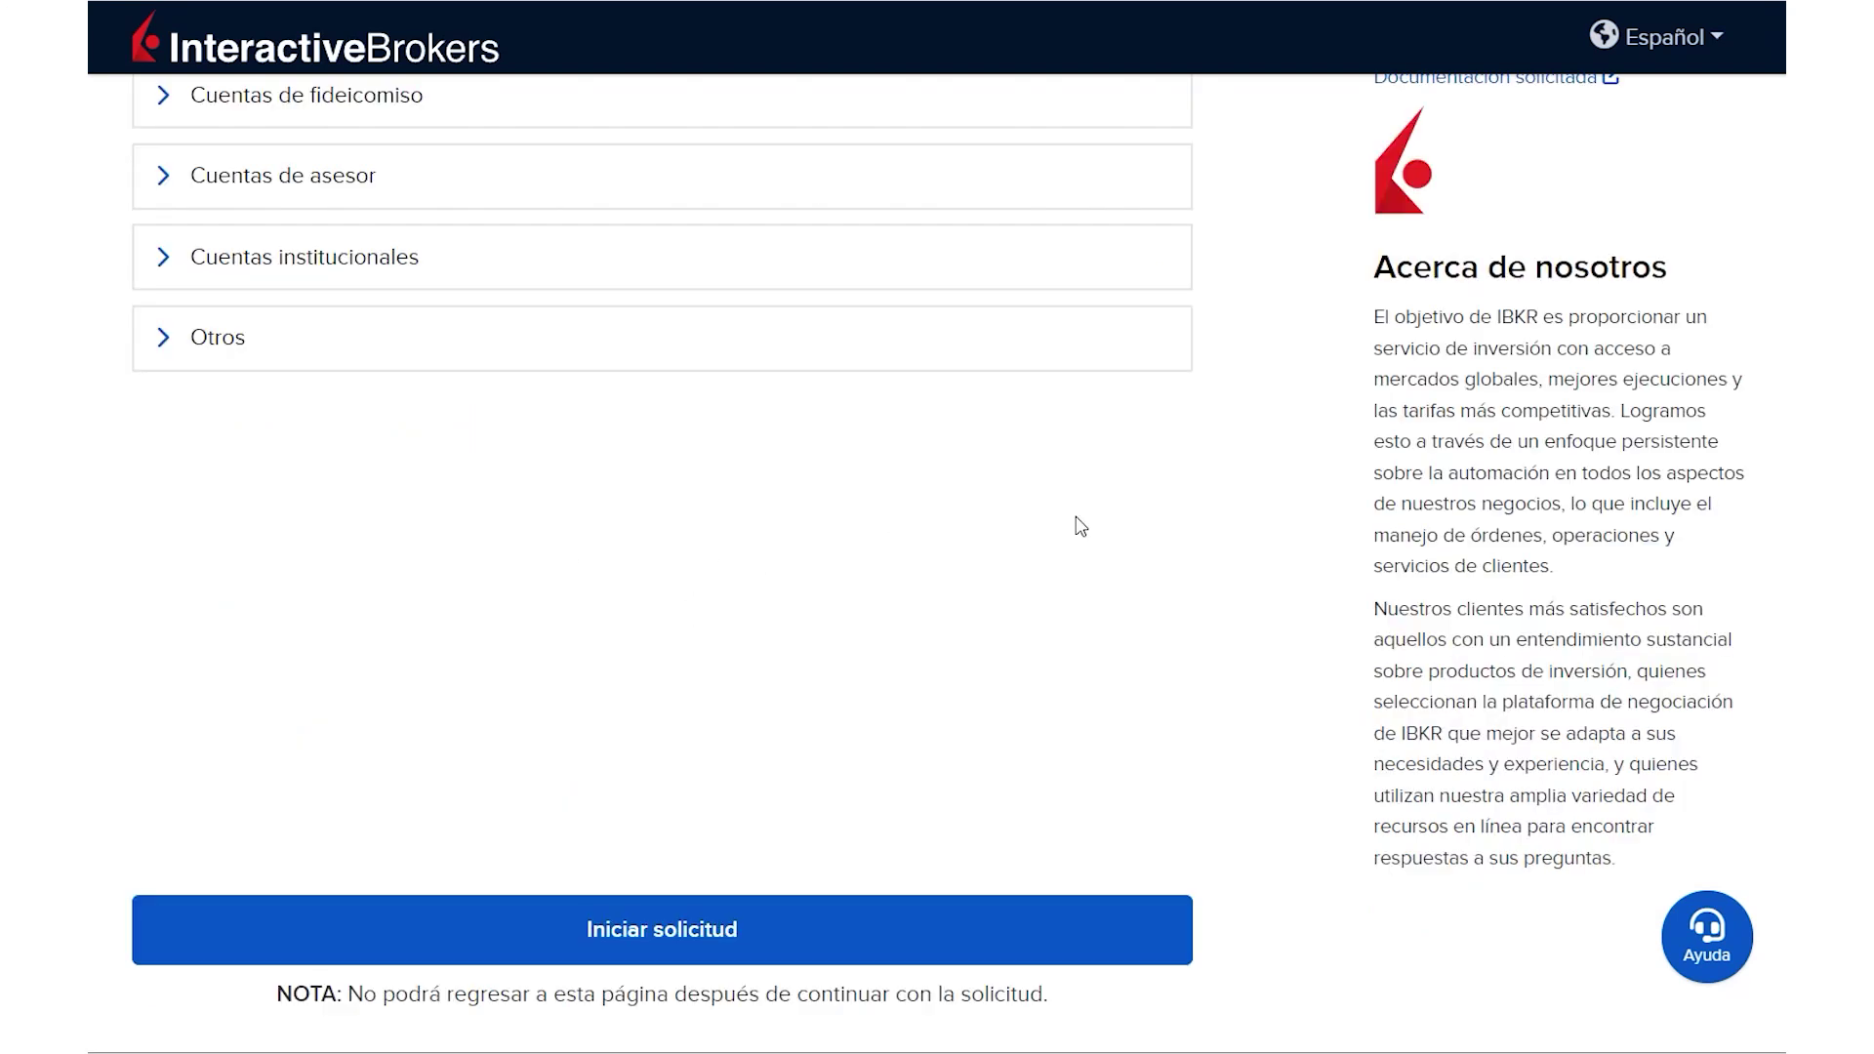
left_click(691, 942)
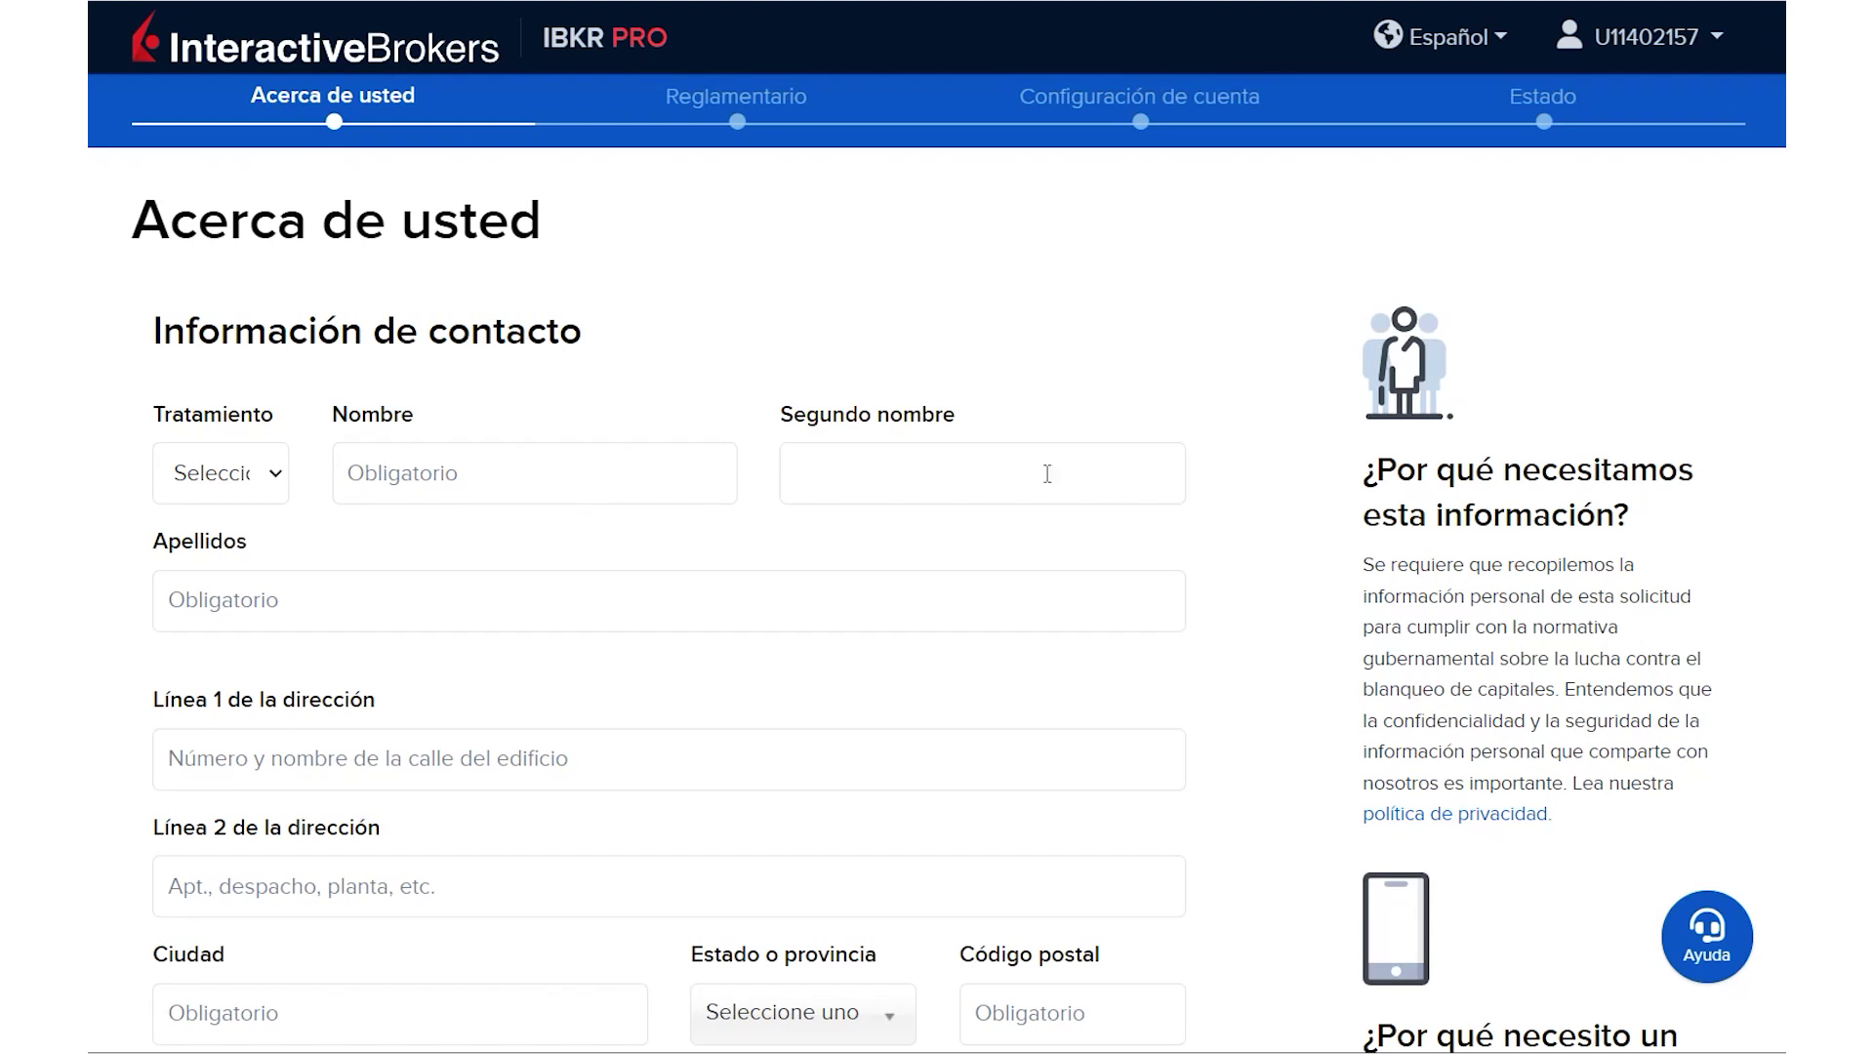
Step: Set Tratamiento to Sr. and fill in the applicant's name, street address, city, province and postal code
left_click(266, 484)
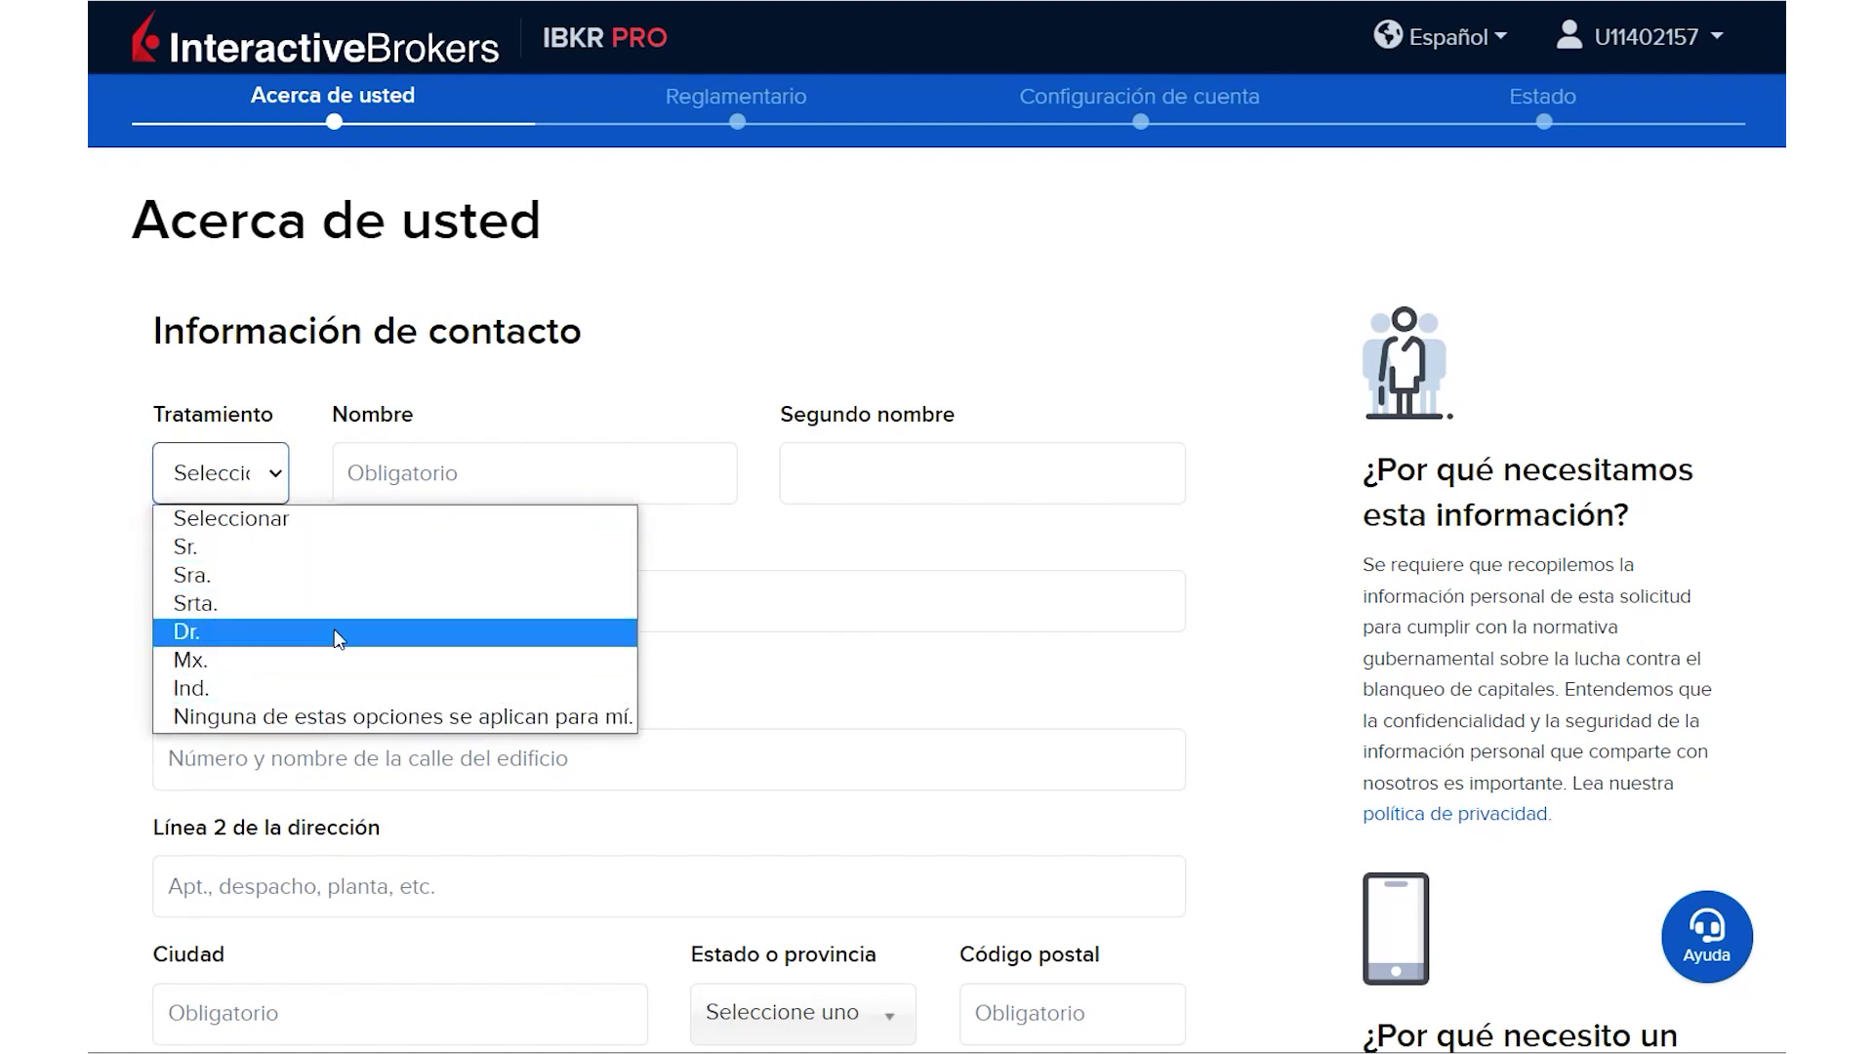
left_click(186, 547)
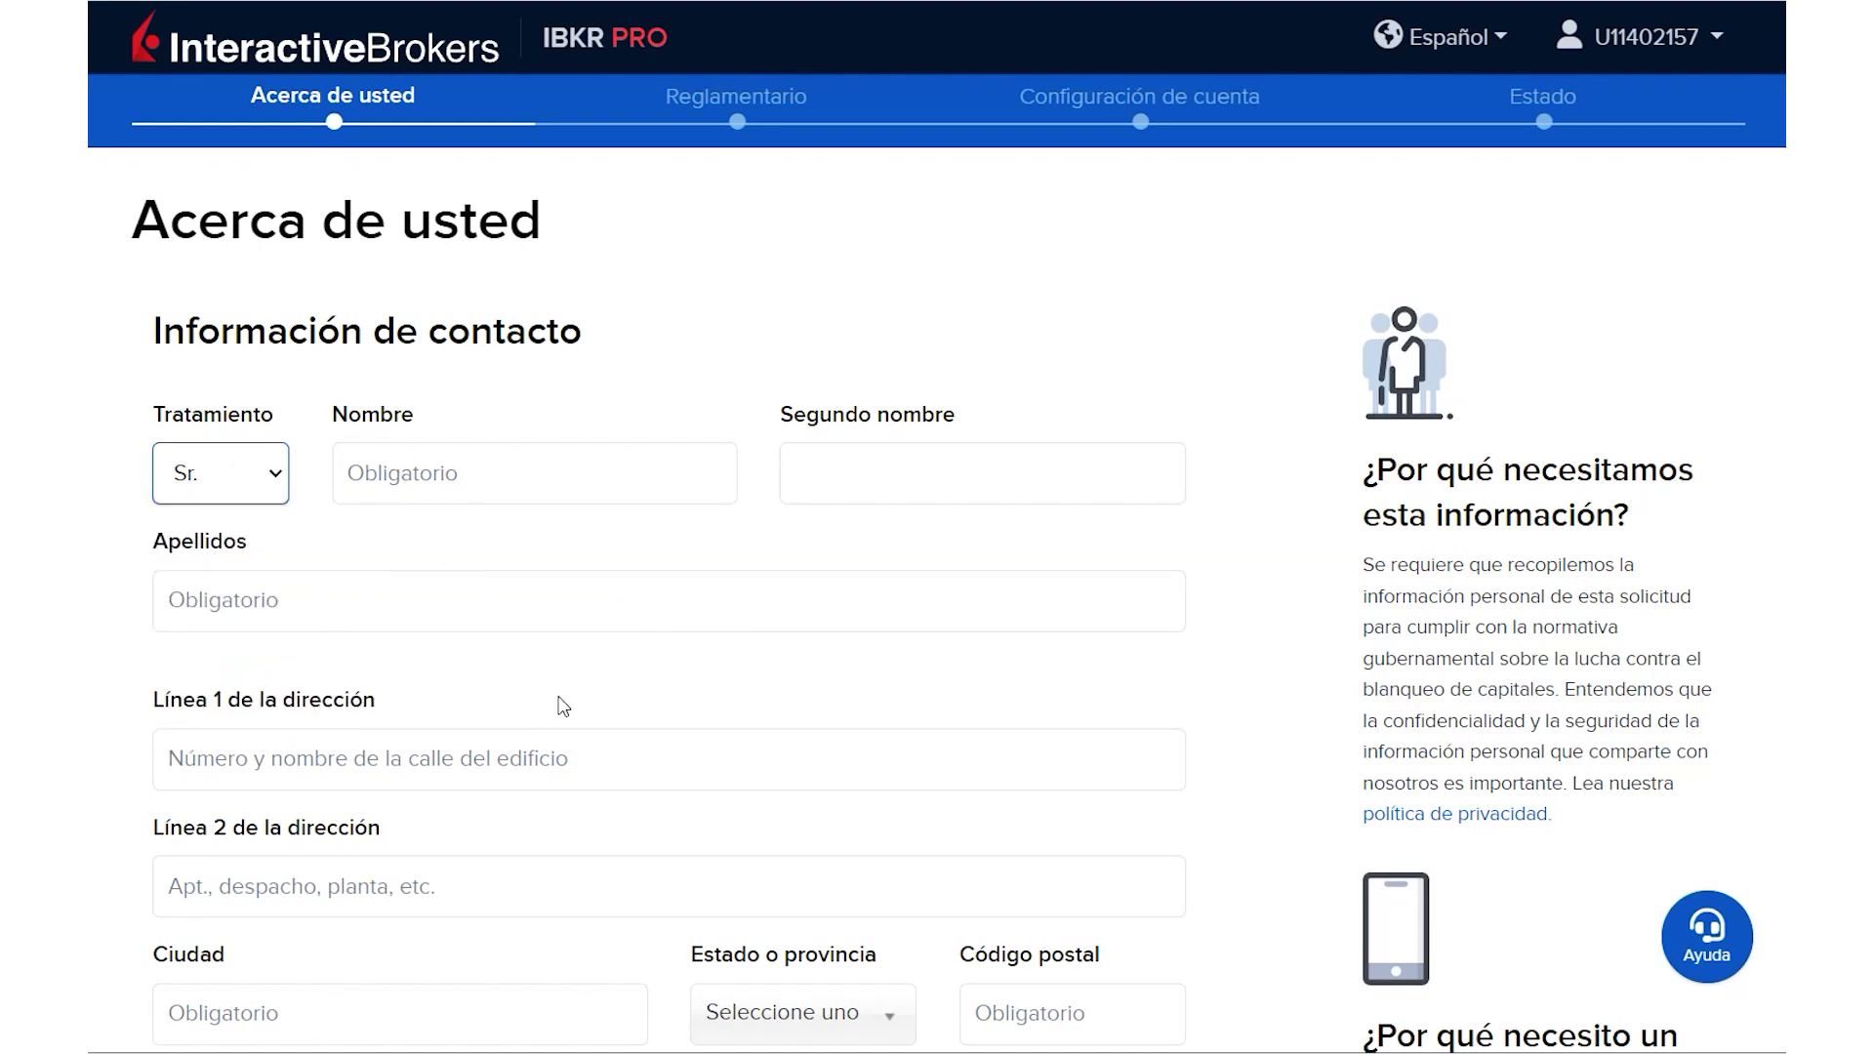
scroll(571, 717, "down", 1)
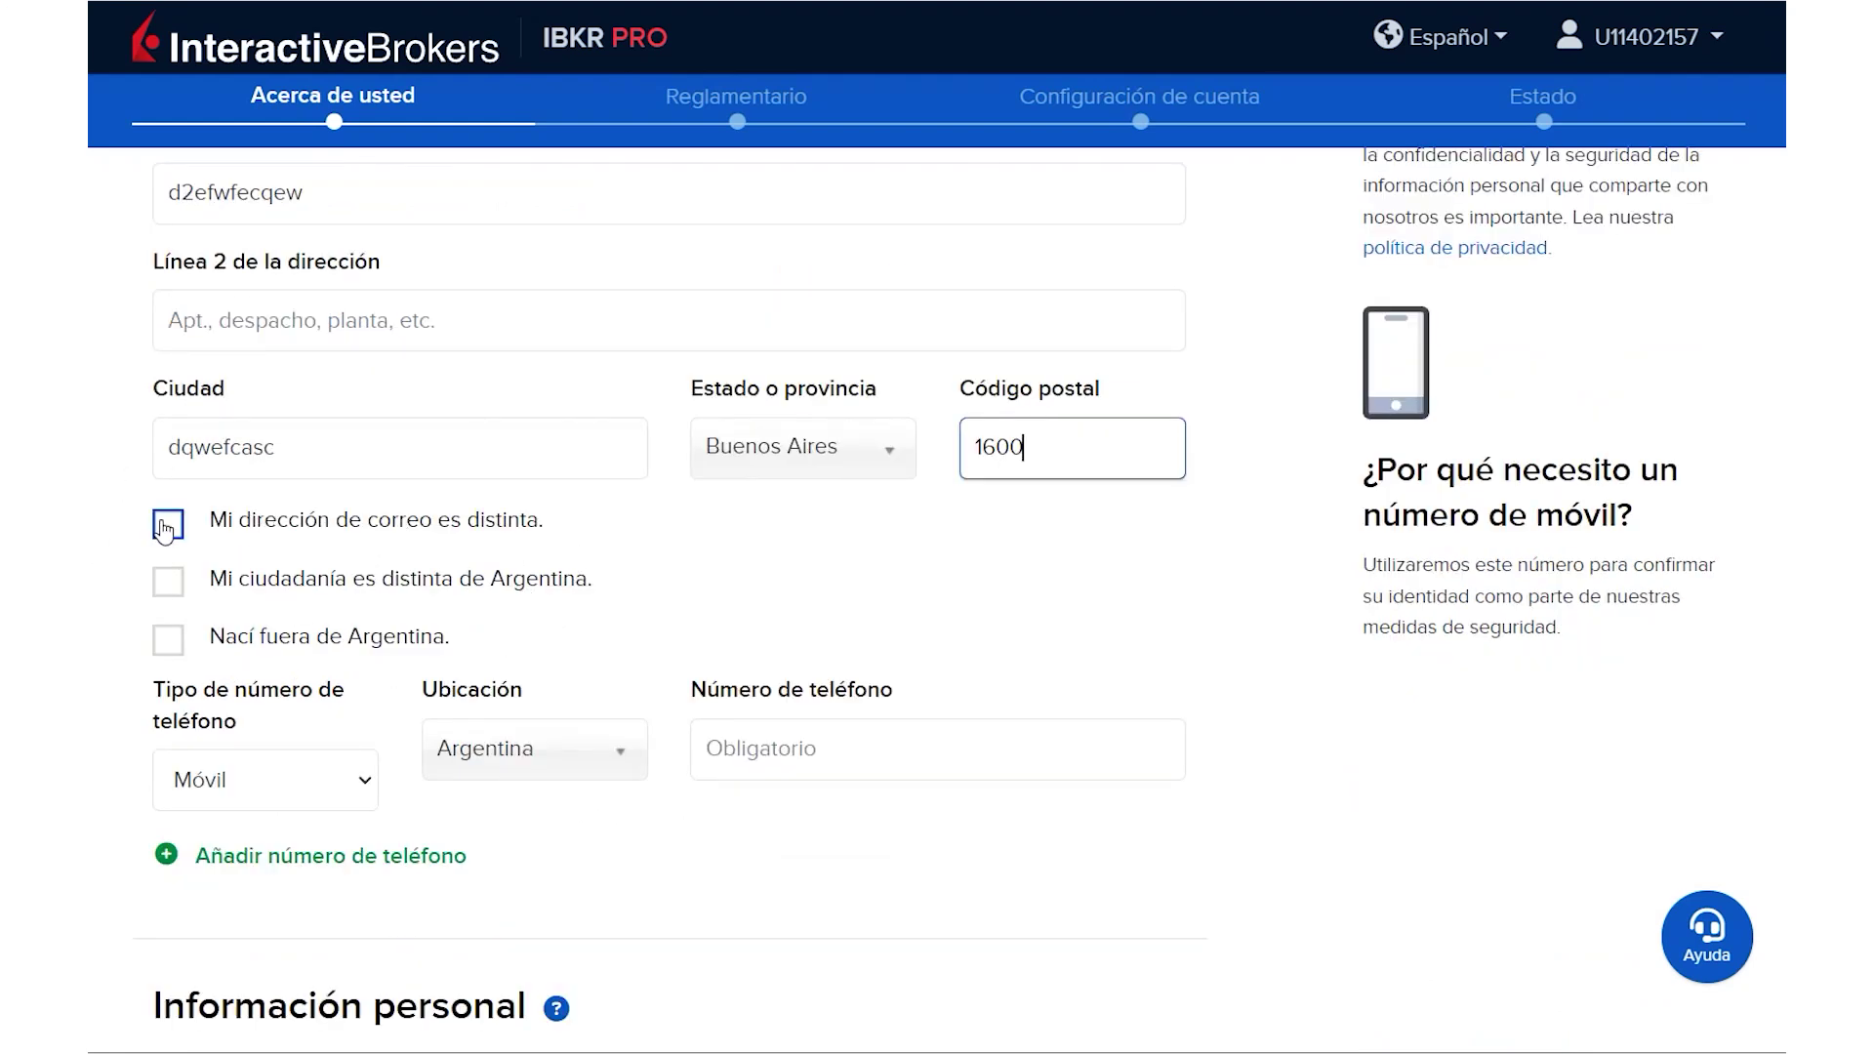
scroll(259, 595, "up", 2)
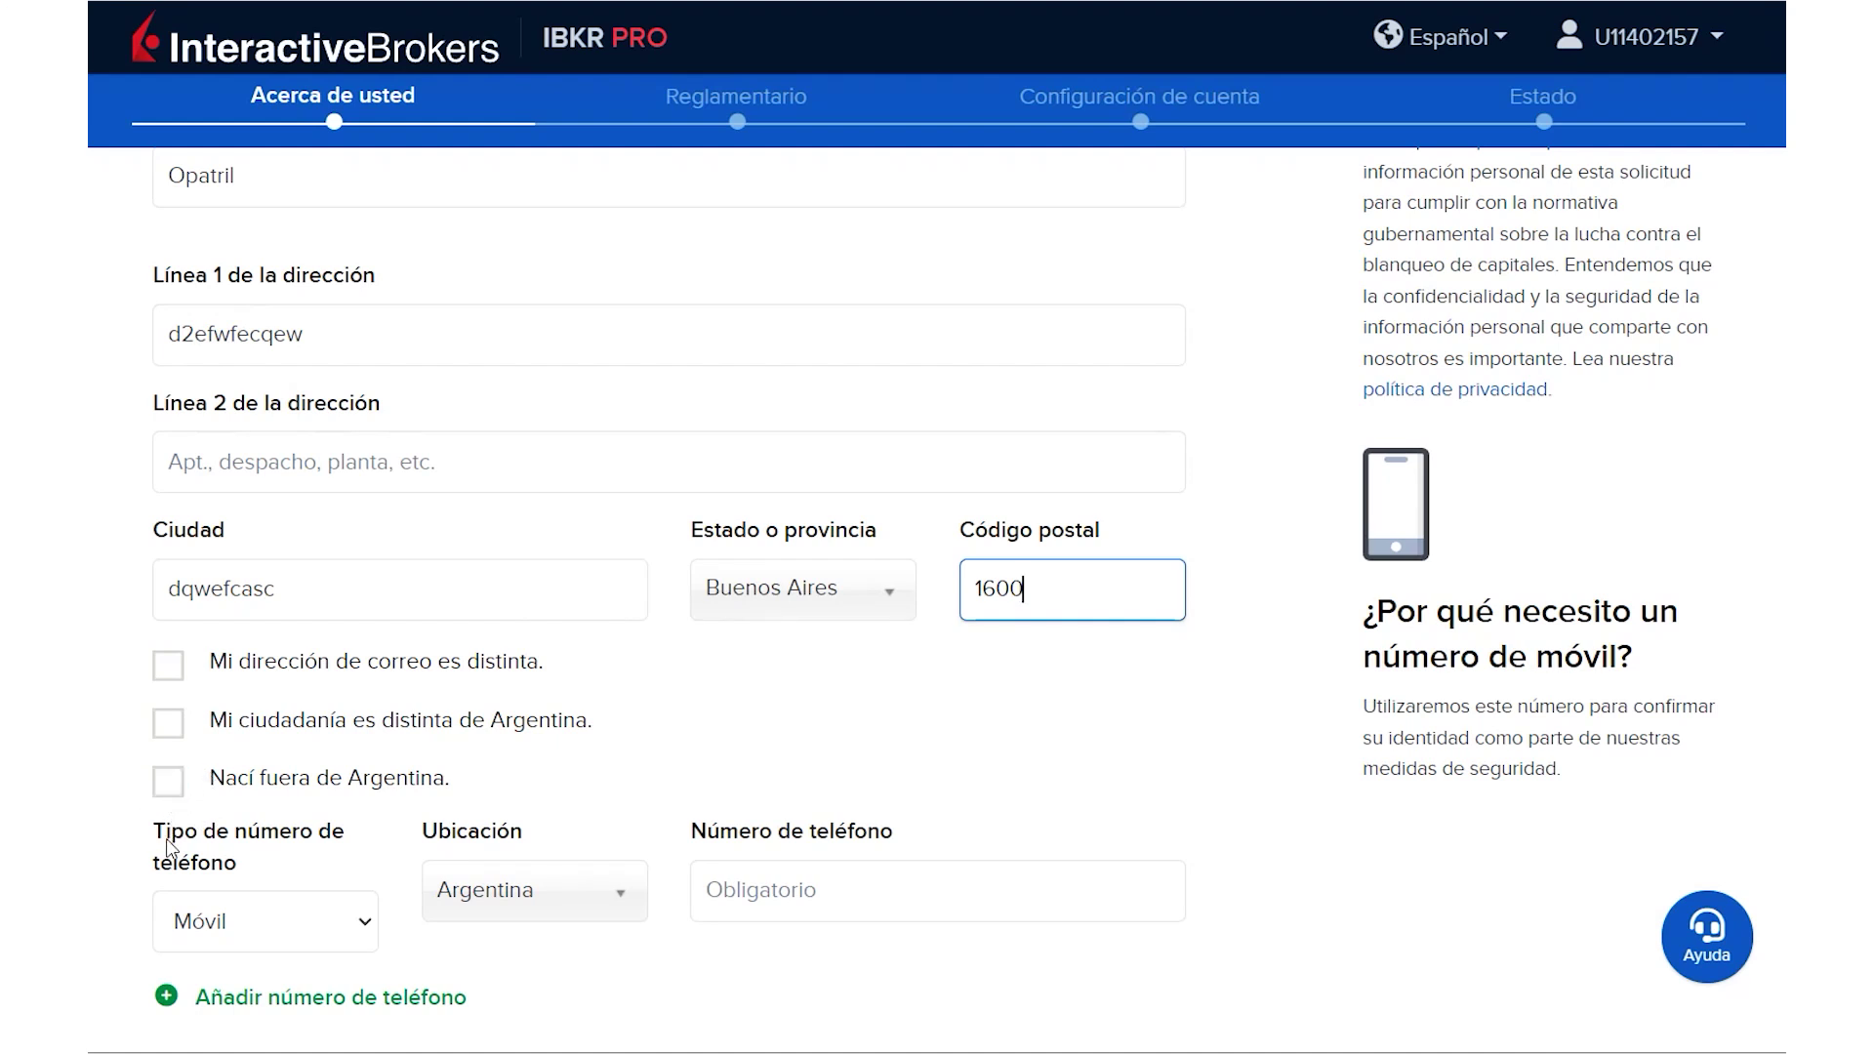
scroll(164, 848, "down", 2)
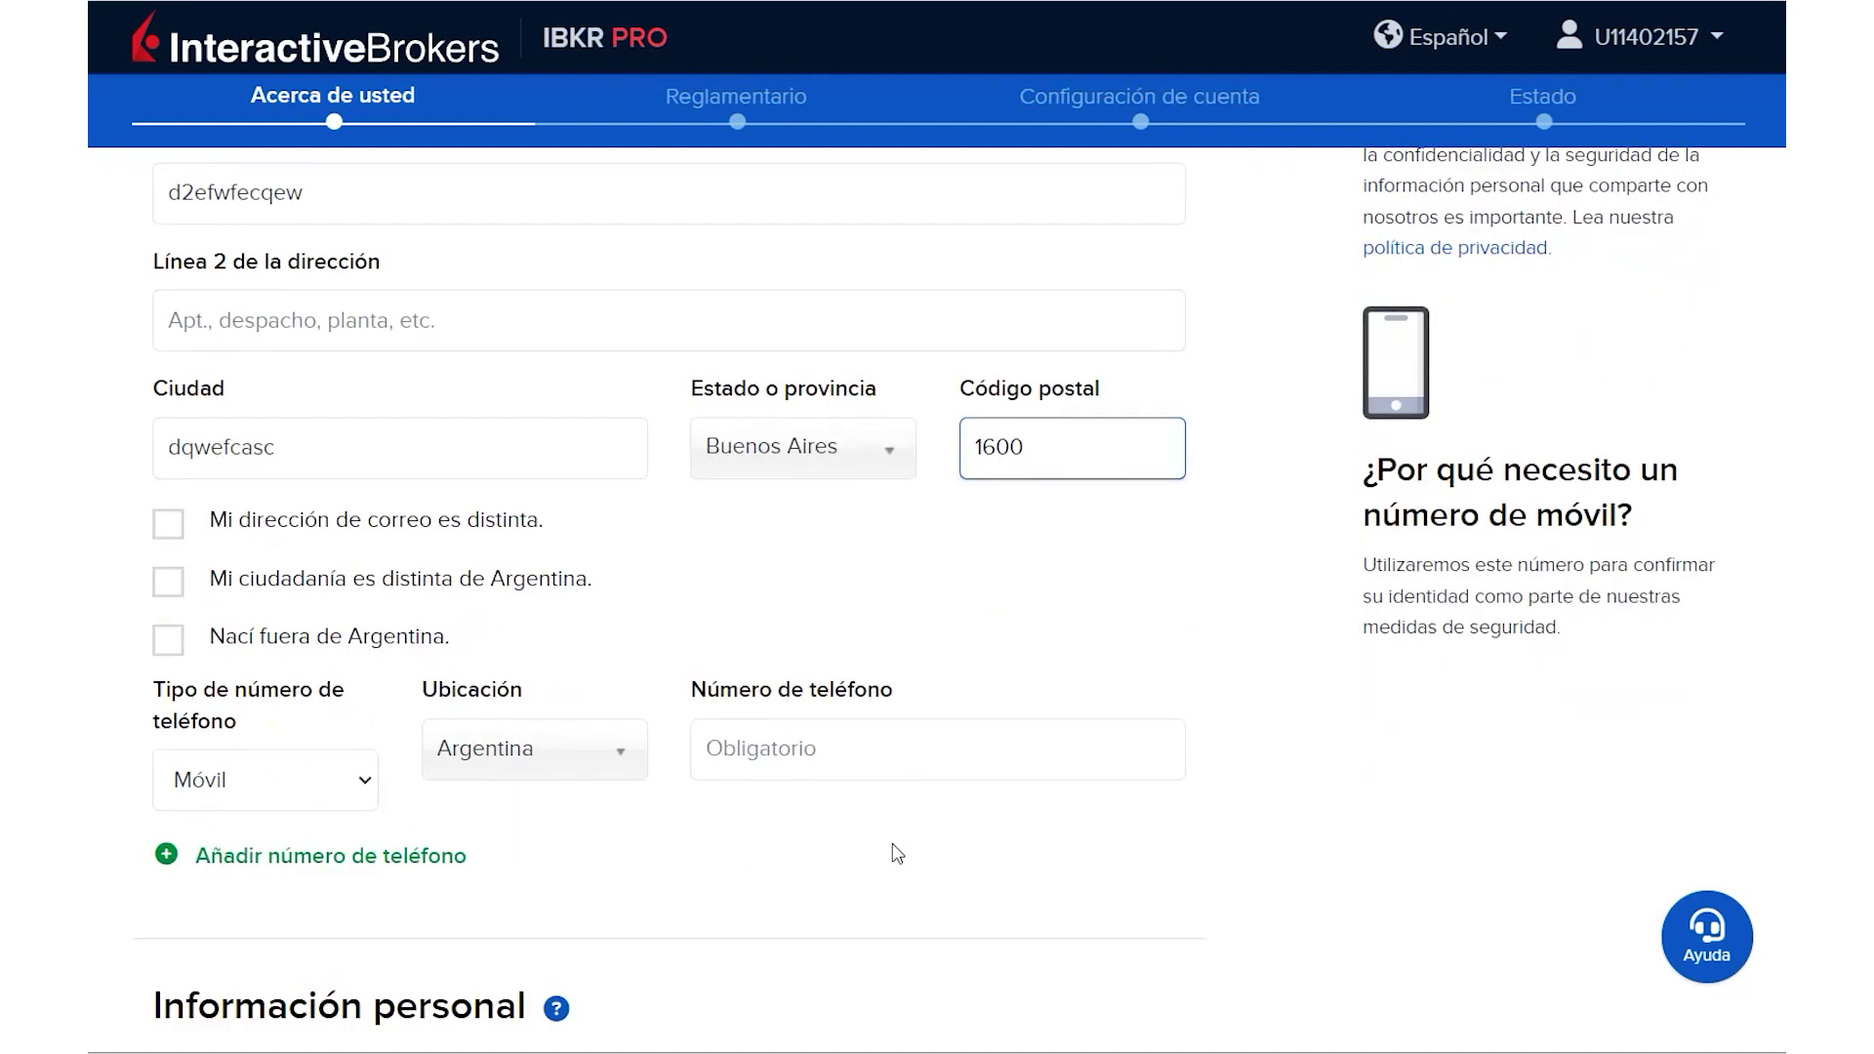
Step: Review the personal information and identification sections, and set Situación laboral to Autónomo
scroll(1351, 769, "down", 6)
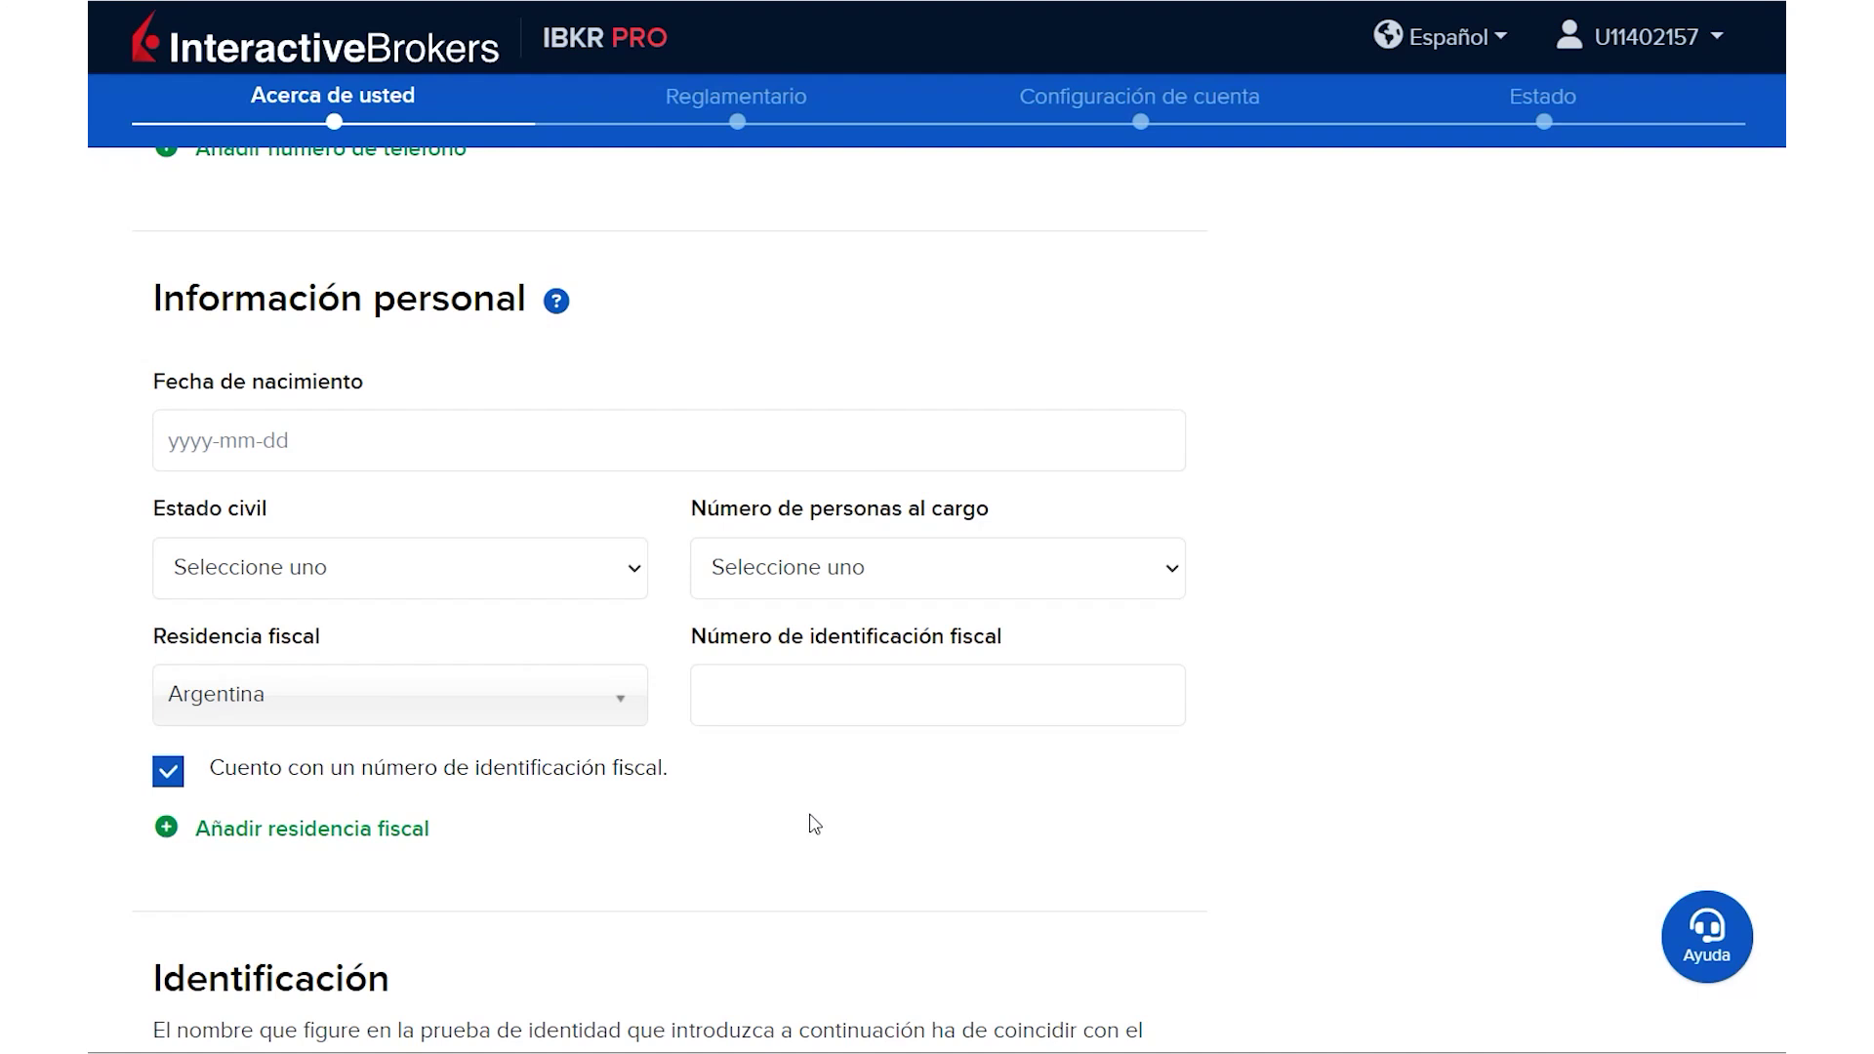
scroll(809, 824, "down", 7)
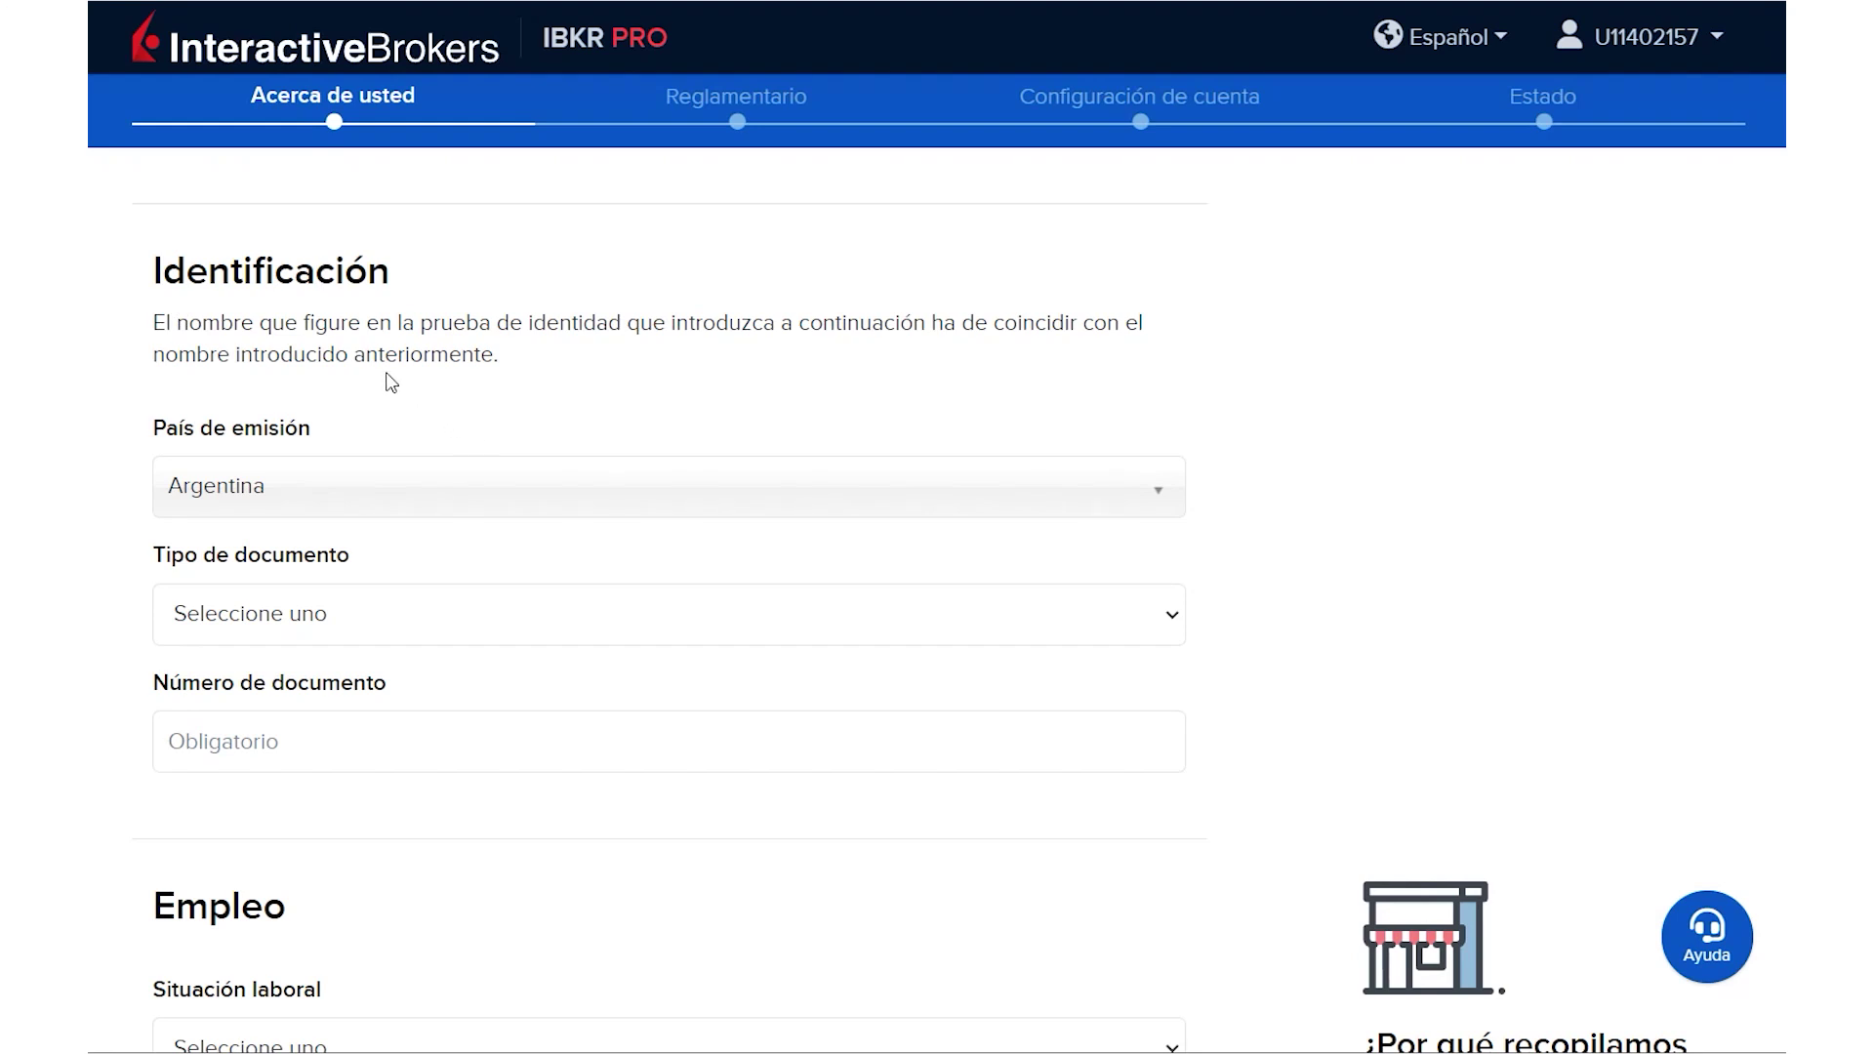
scroll(543, 725, "down", 1)
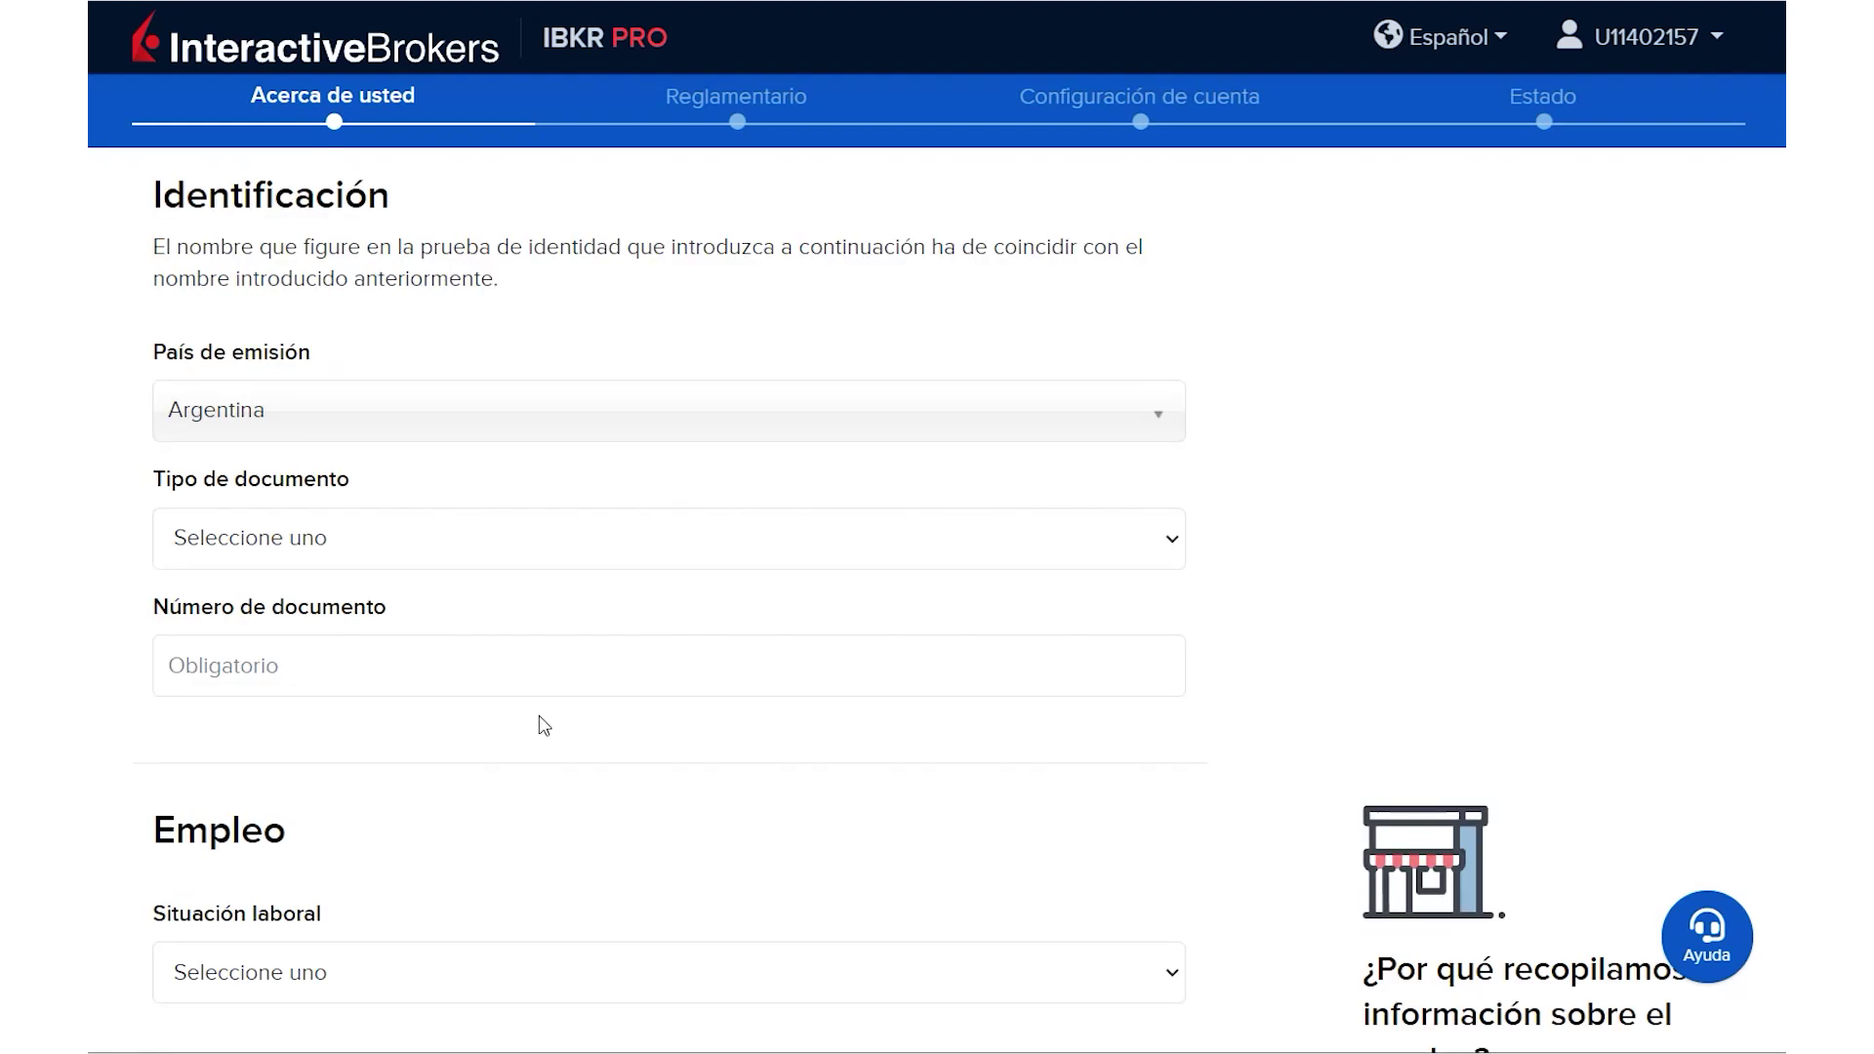
scroll(1286, 432, "down", 5)
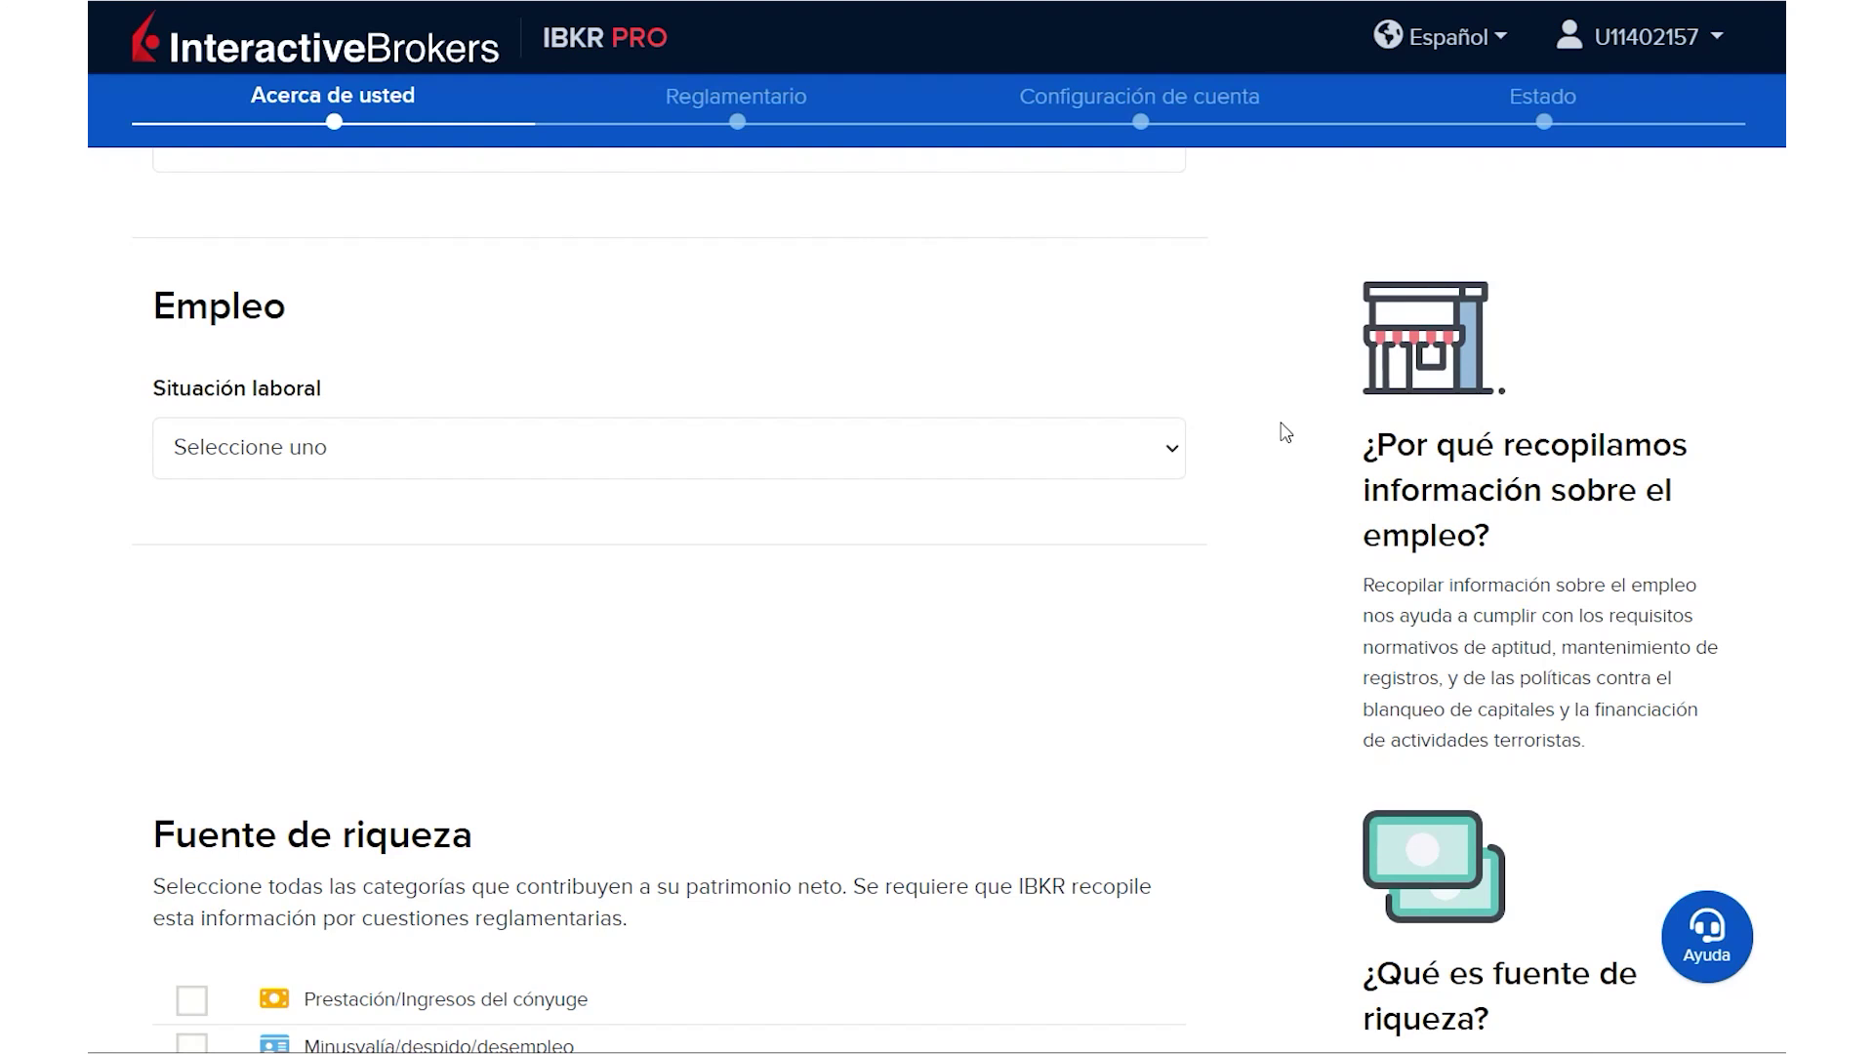
left_click(1118, 472)
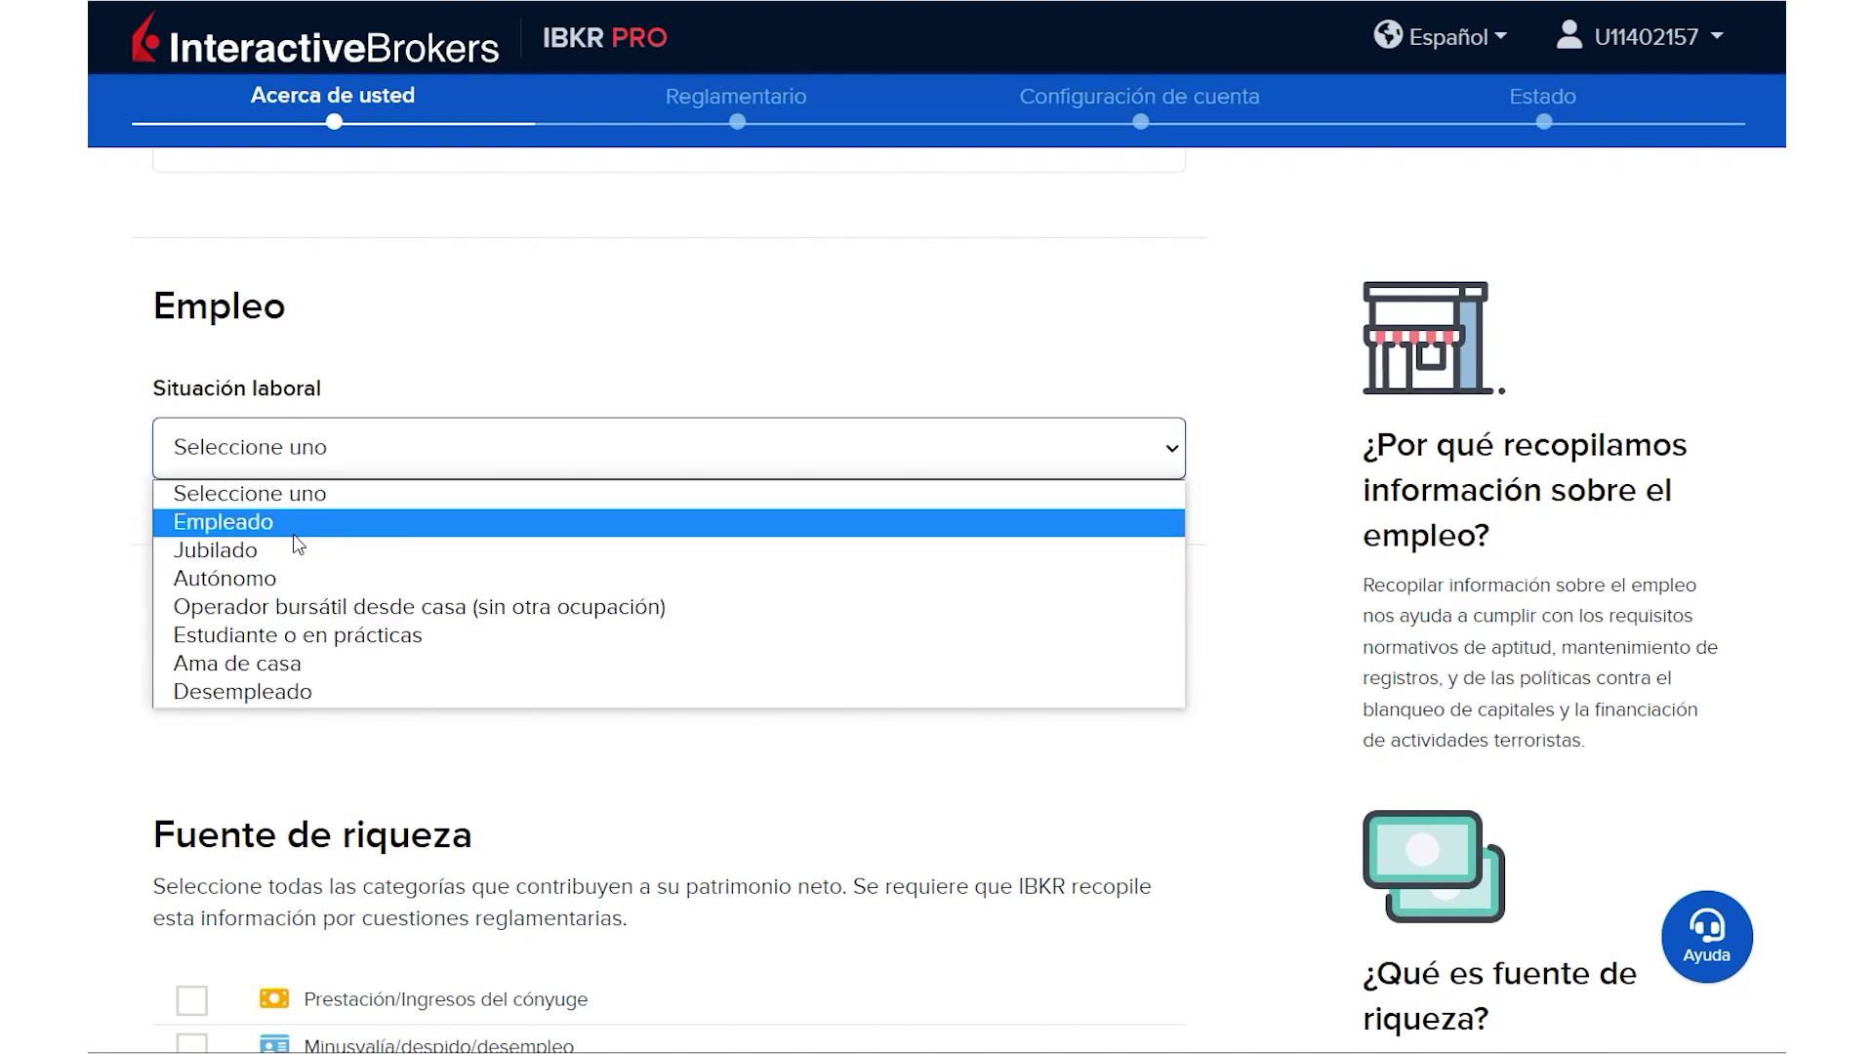
left_click(290, 578)
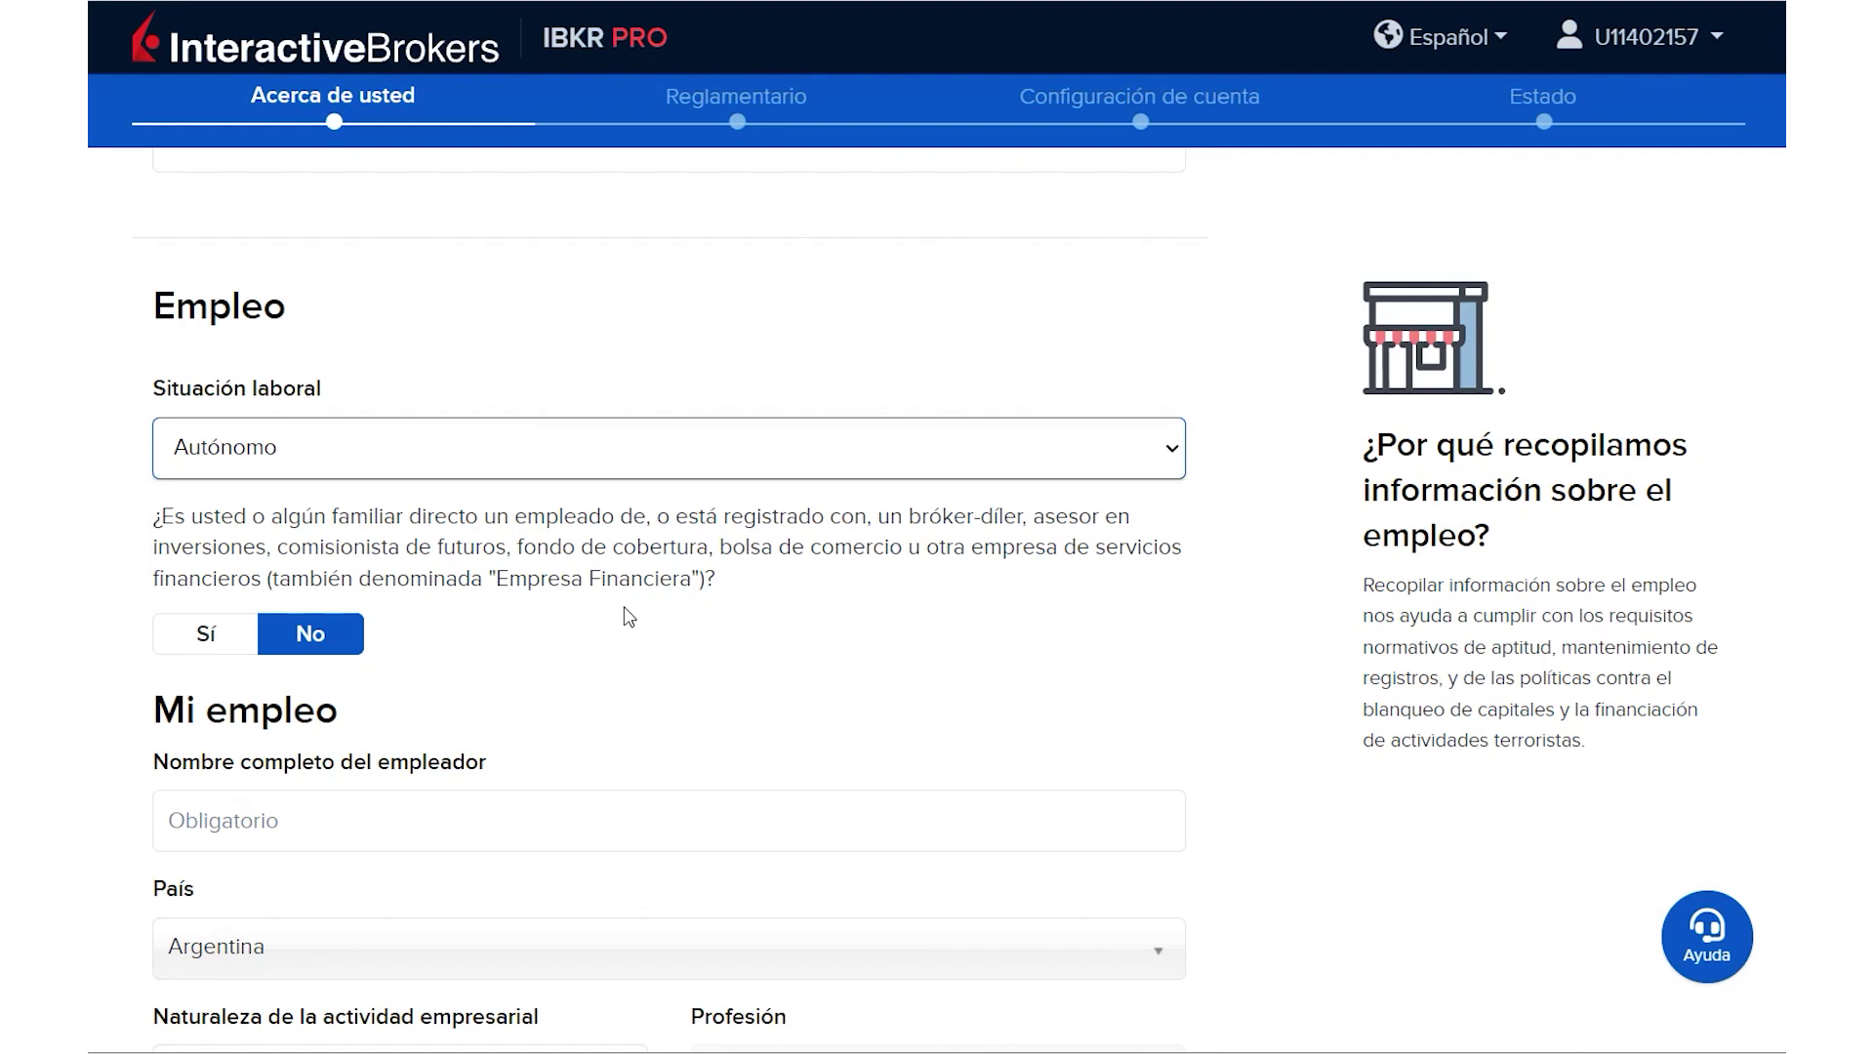
Step: Try marking Herencia/donación and Minusvalía/despido/desempleo as sources of wealth, clearing both again
scroll(628, 616, "down", 3)
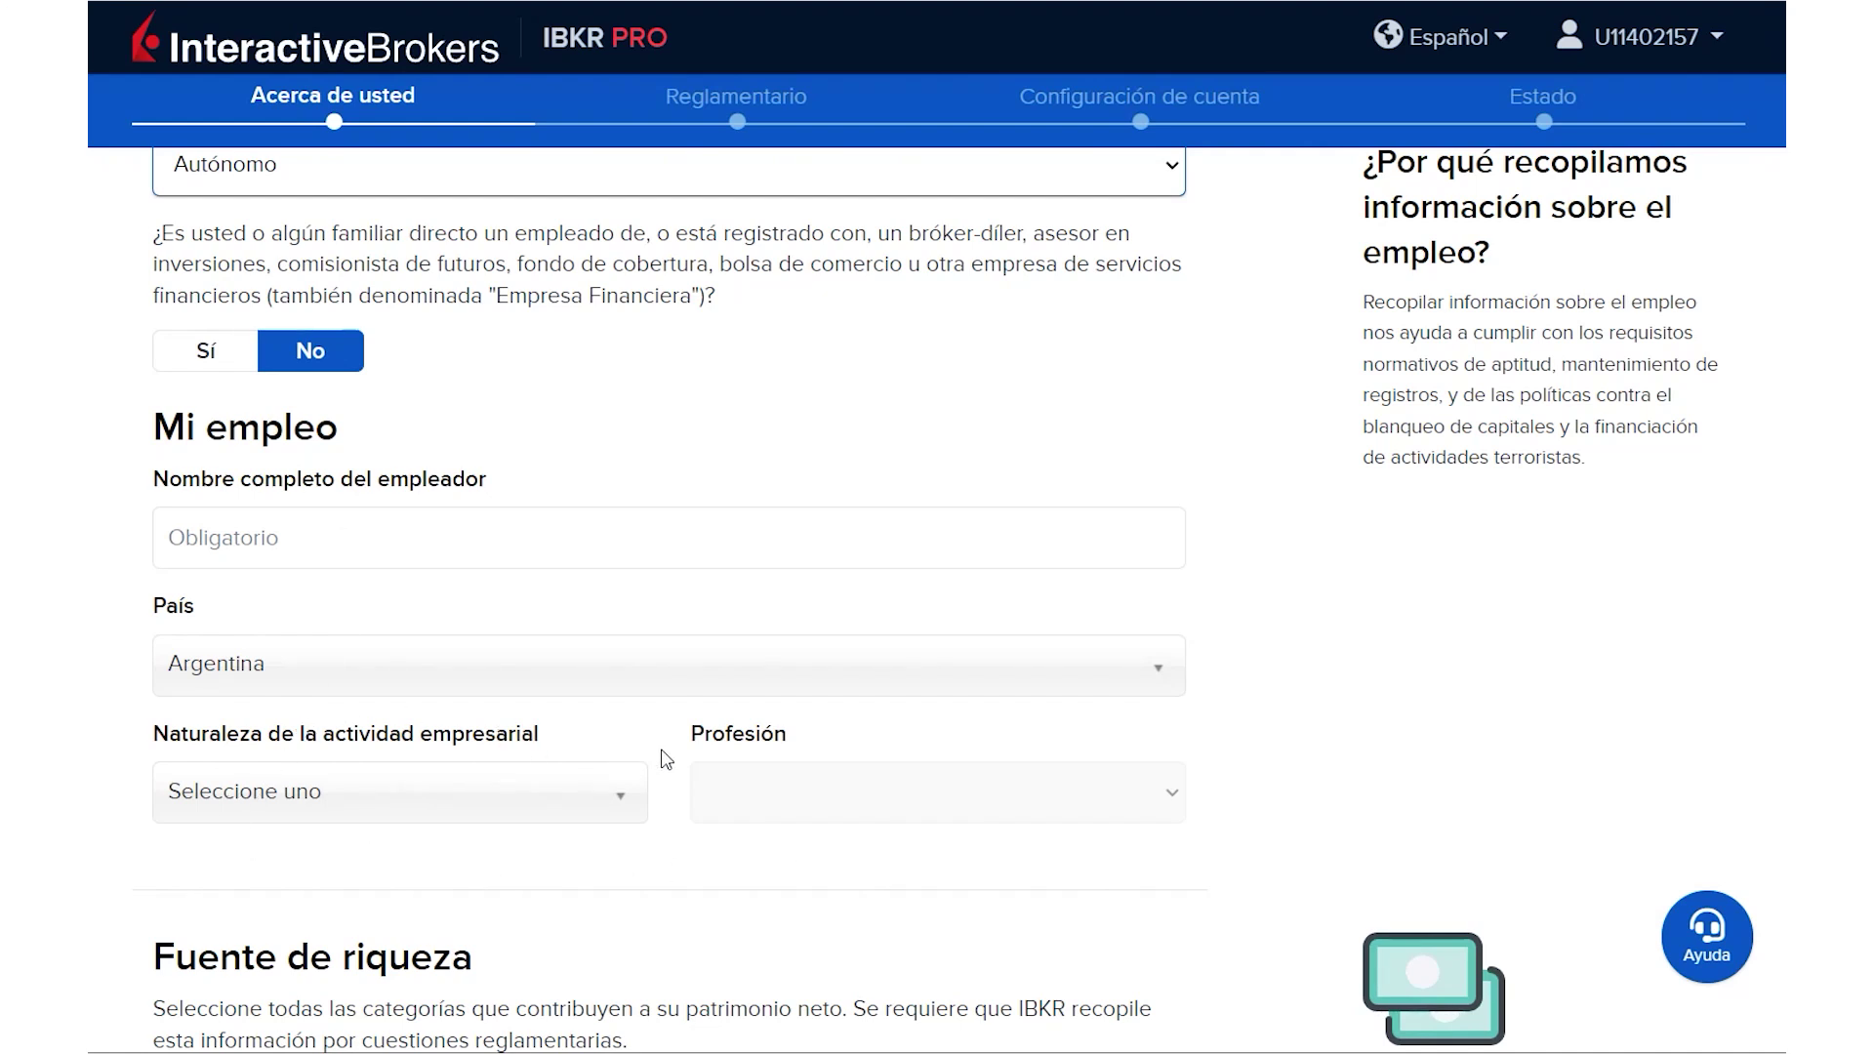
scroll(1264, 517, "down", 6)
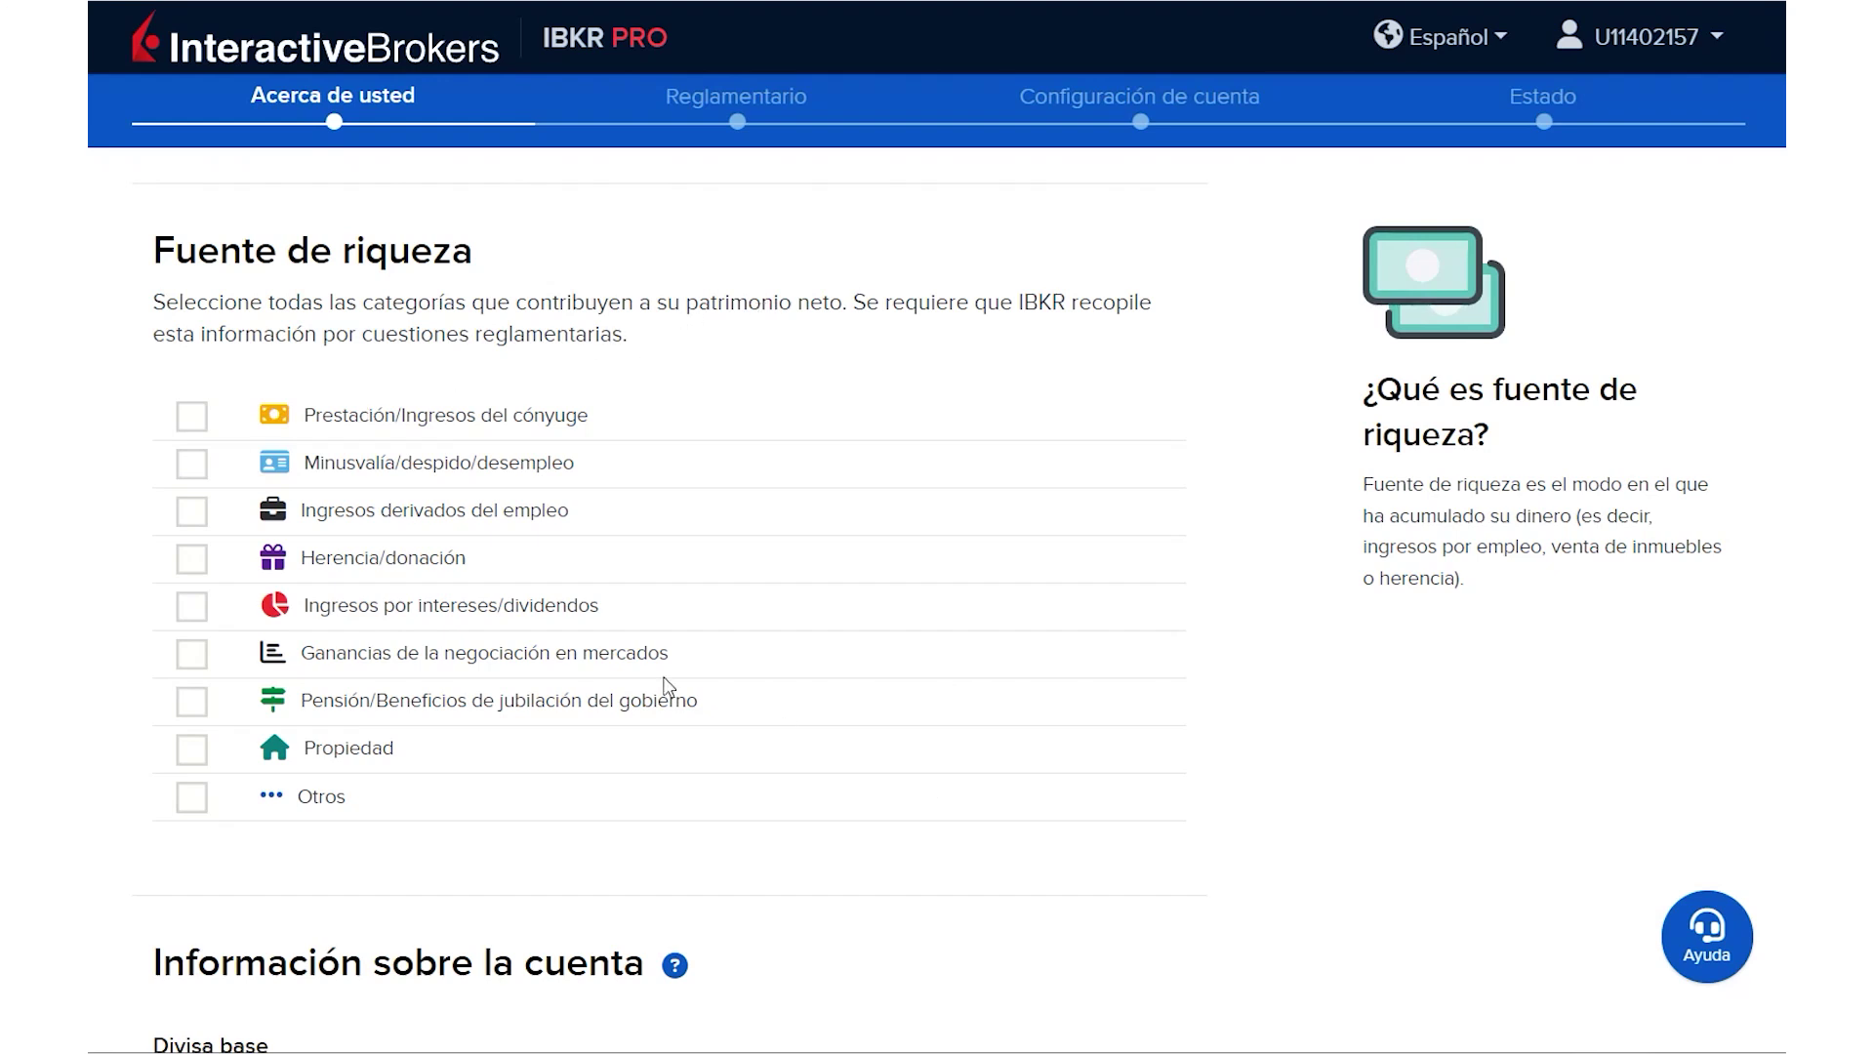
left_click(185, 564)
left_click(191, 463)
left_click(185, 564)
left_click(191, 467)
Step: Consult the base currency help and choose Dólar estadounidense (USD) as the account's Divisa base
scroll(1360, 313, "down", 7)
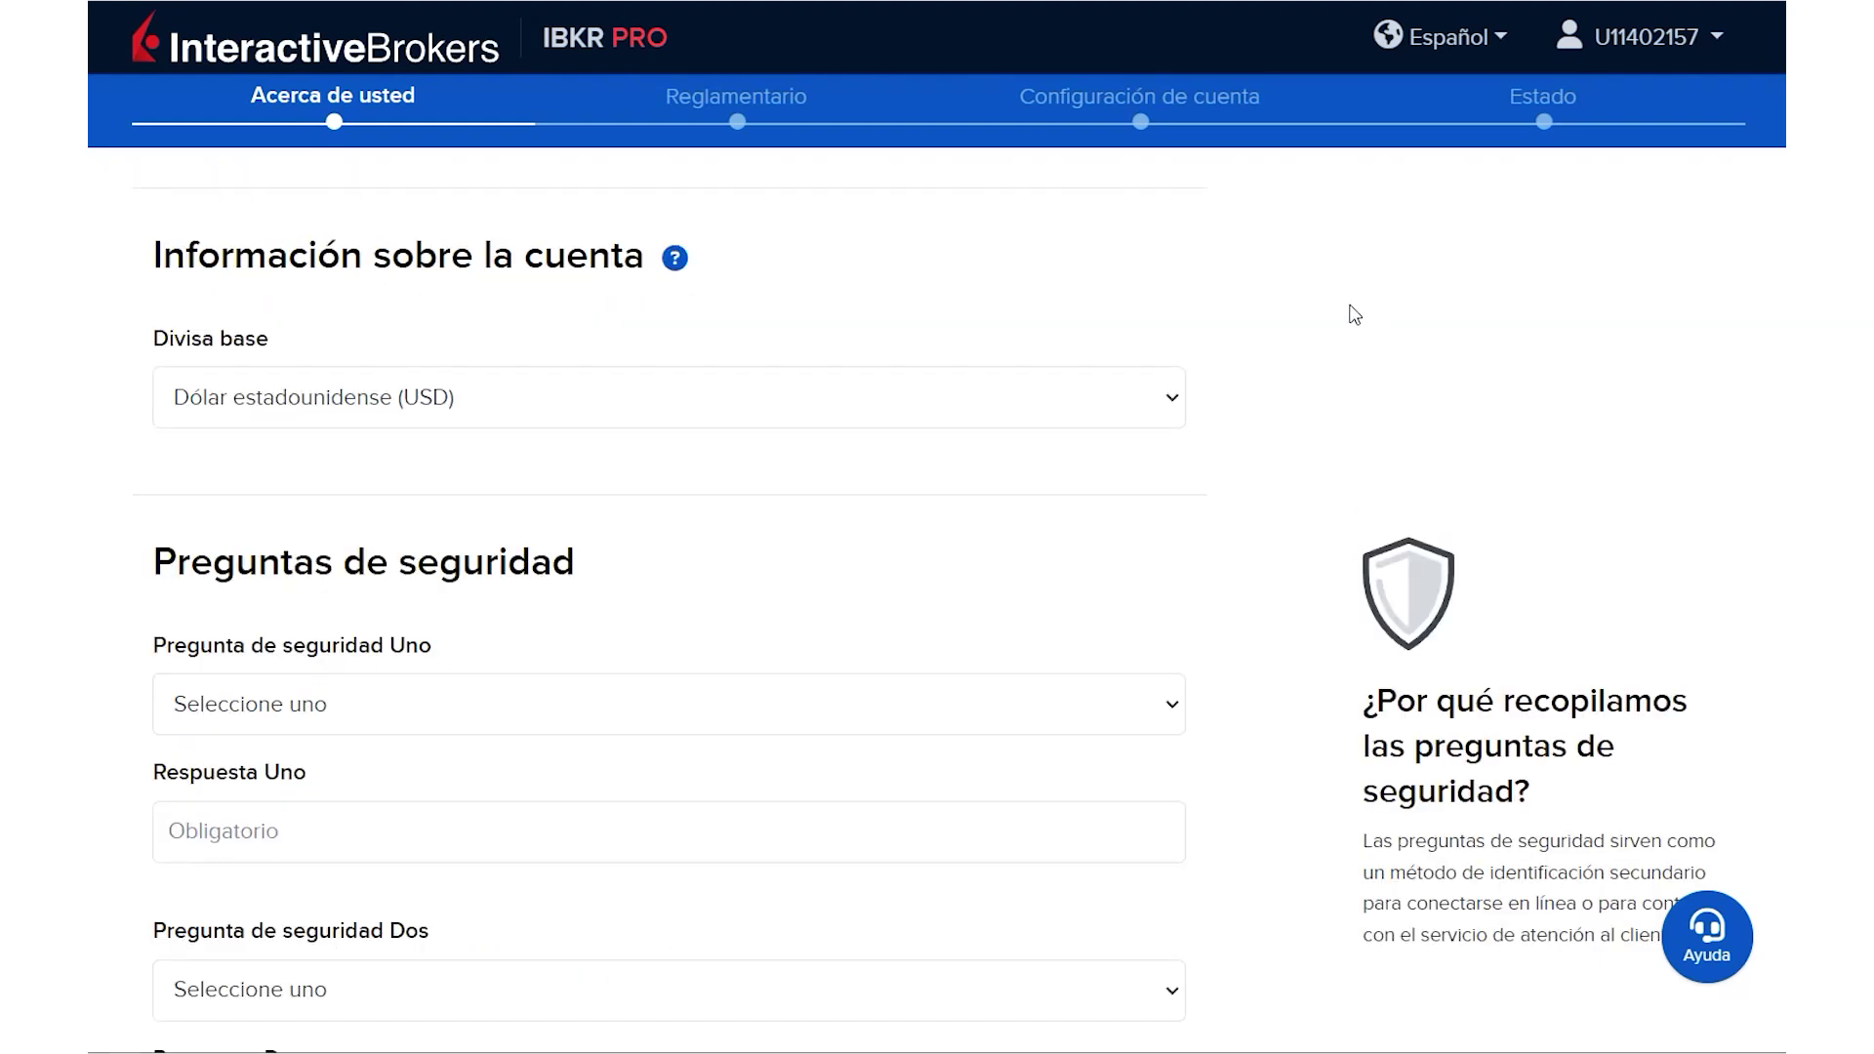
left_click(675, 257)
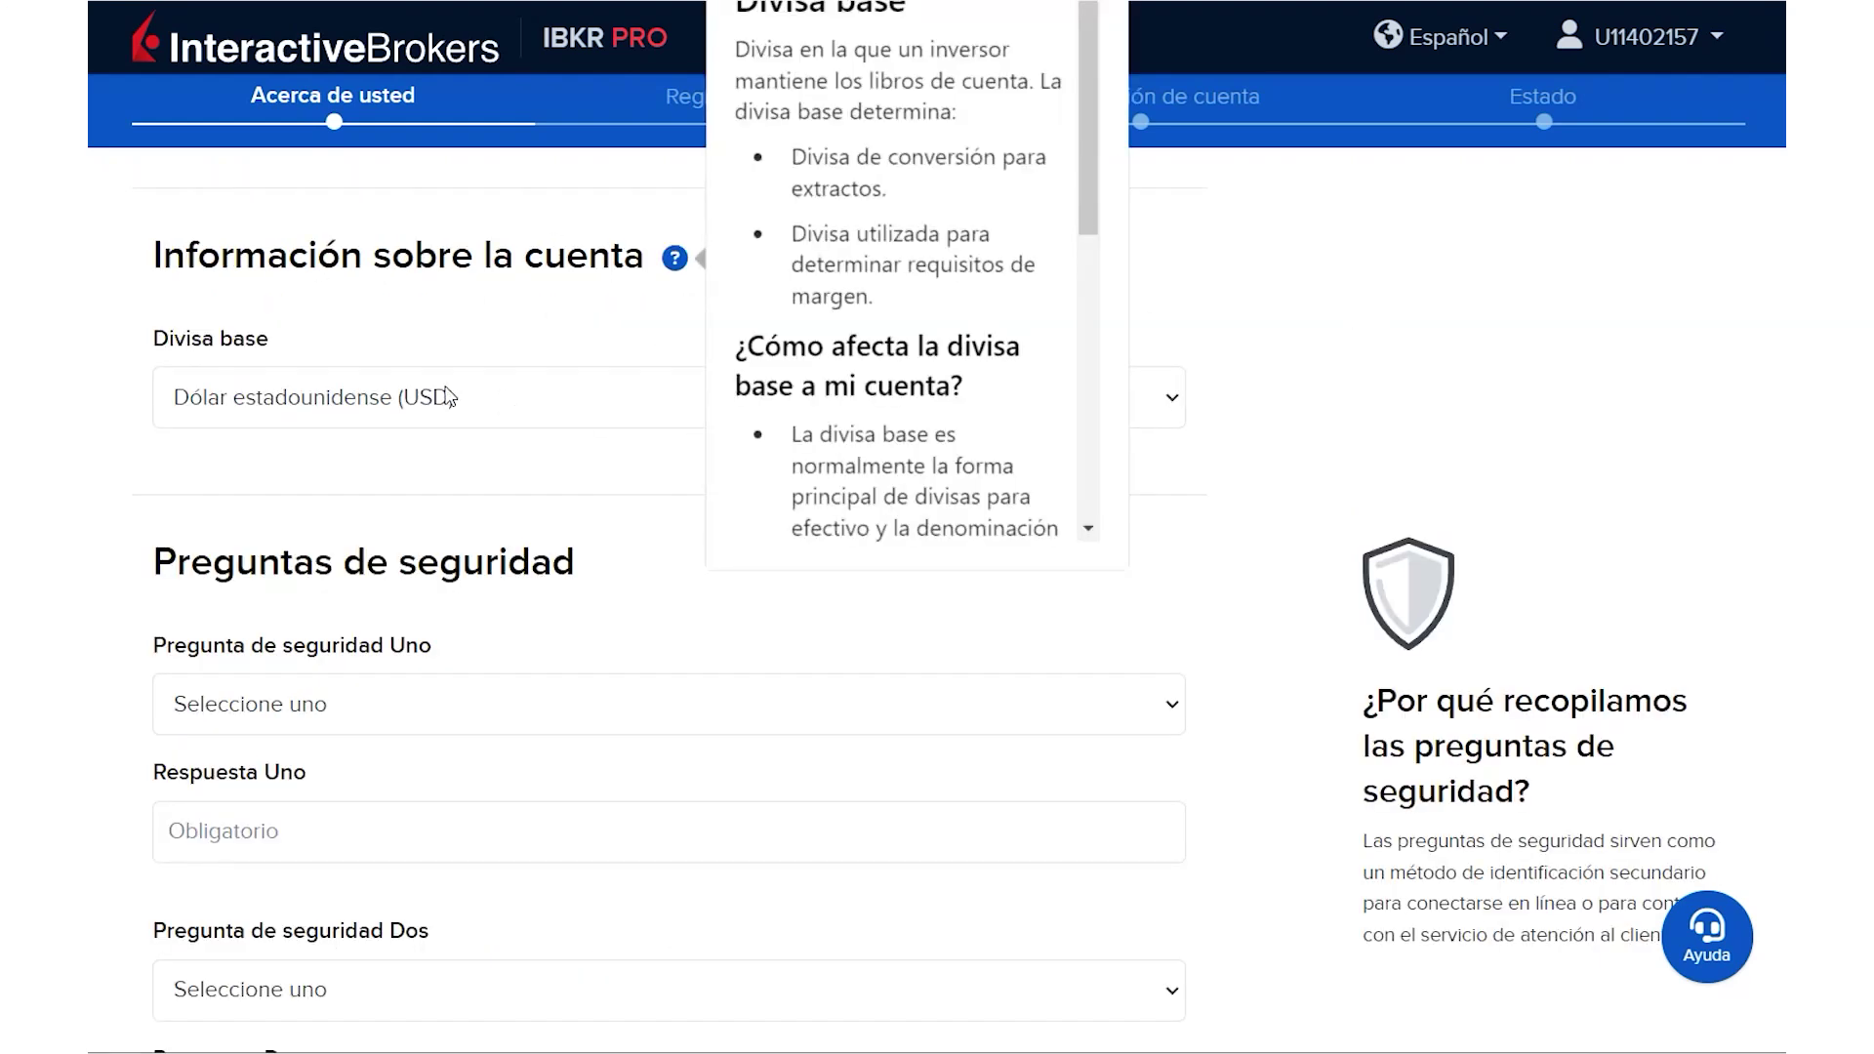
left_click(674, 258)
left_click(771, 408)
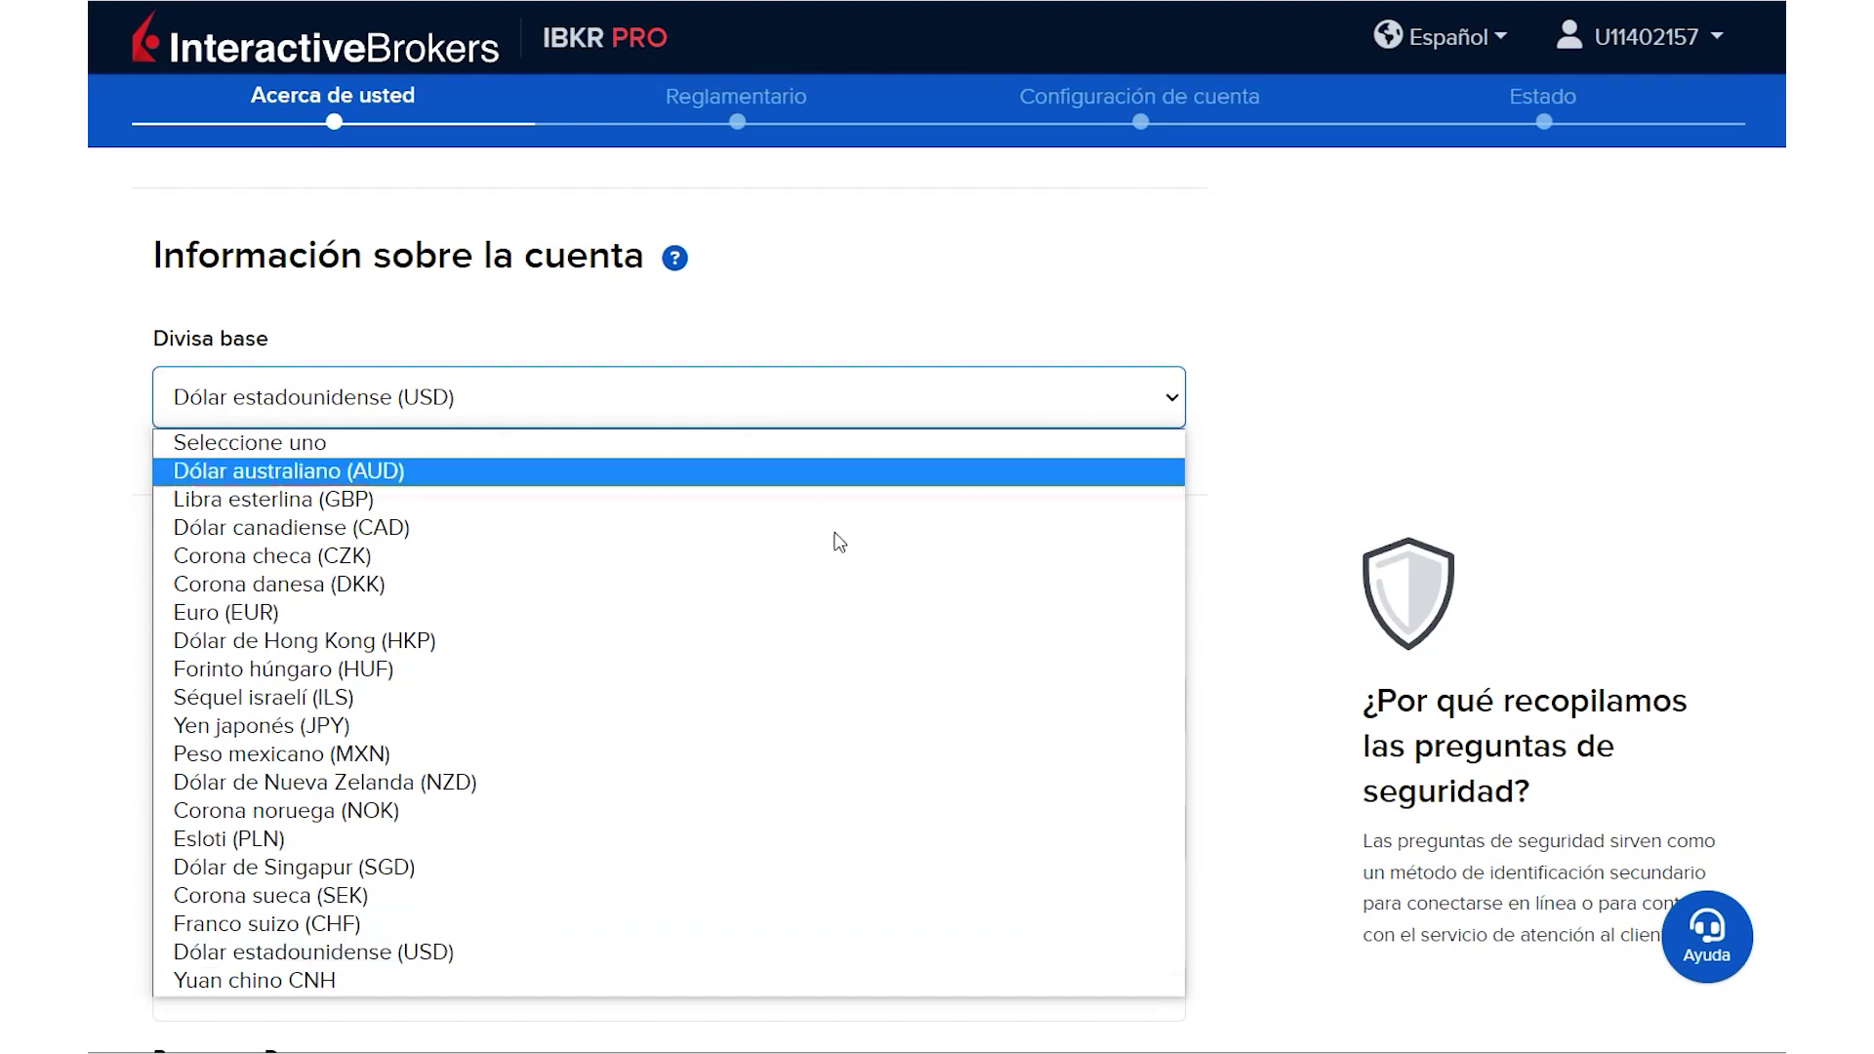
left_click(353, 955)
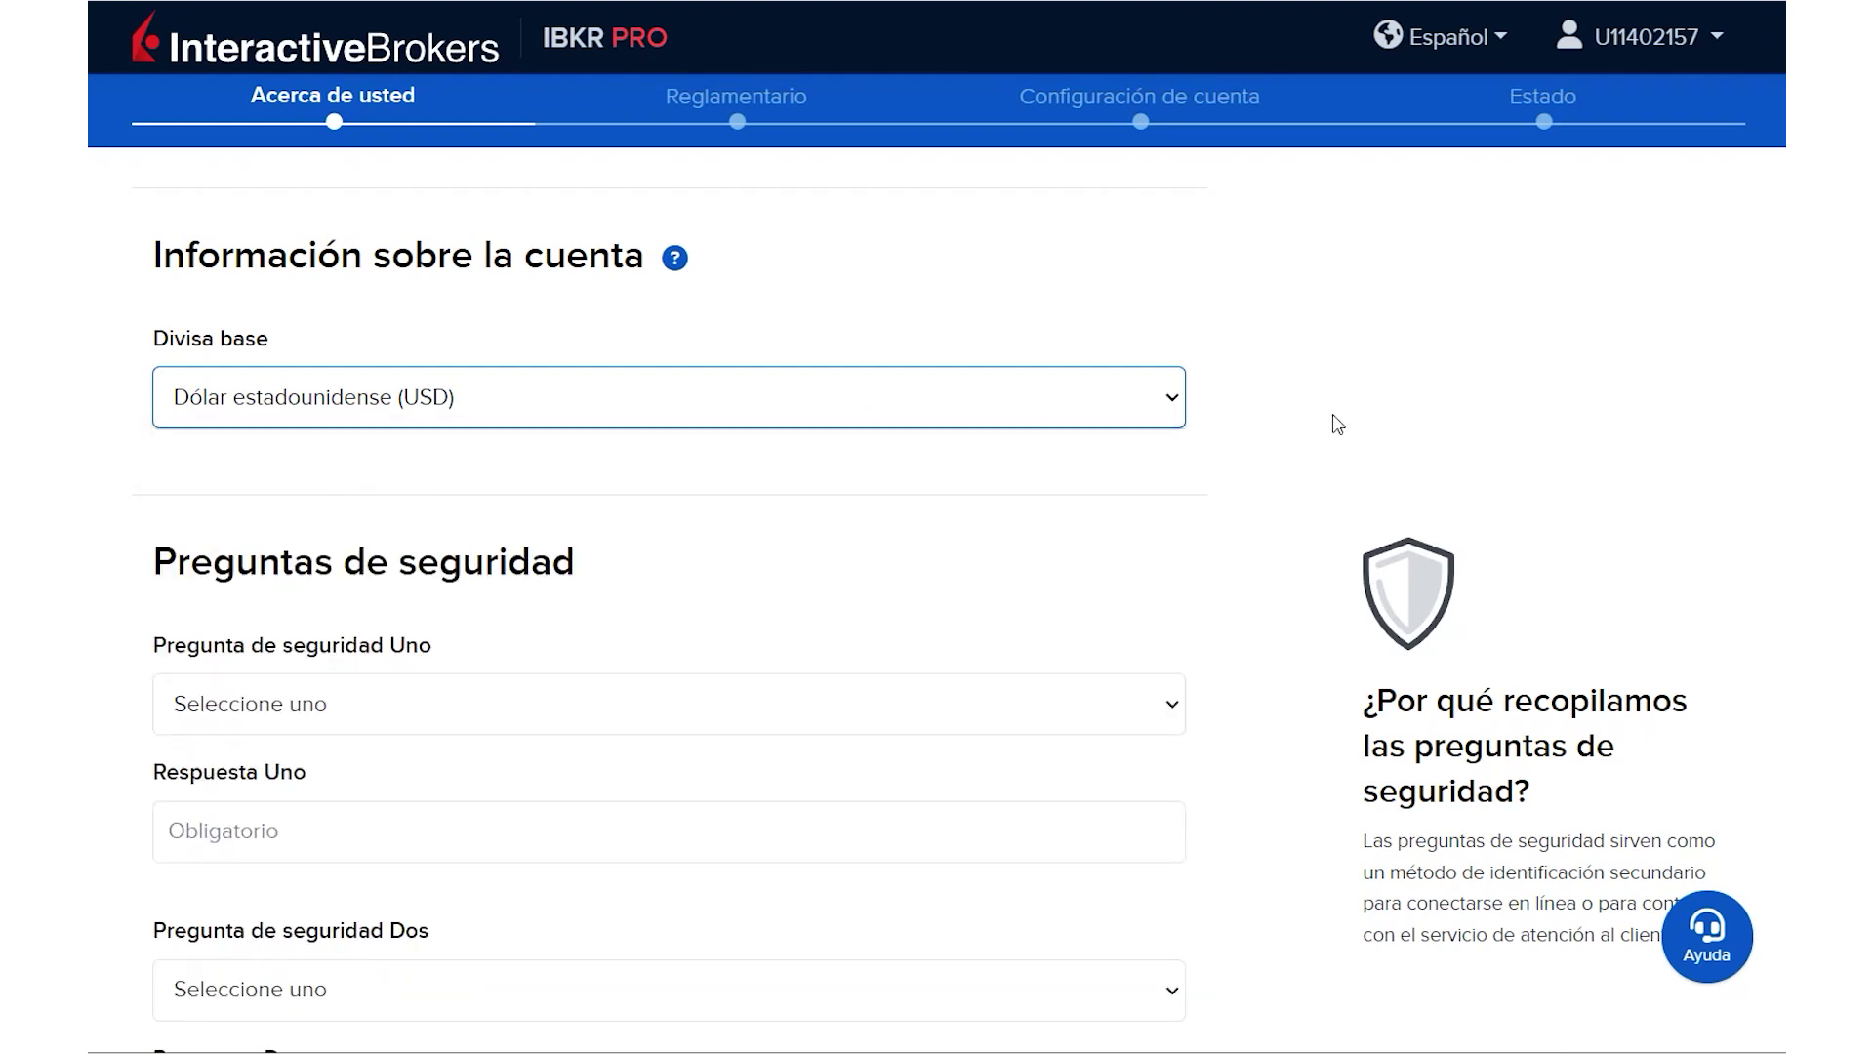
left_click(1122, 396)
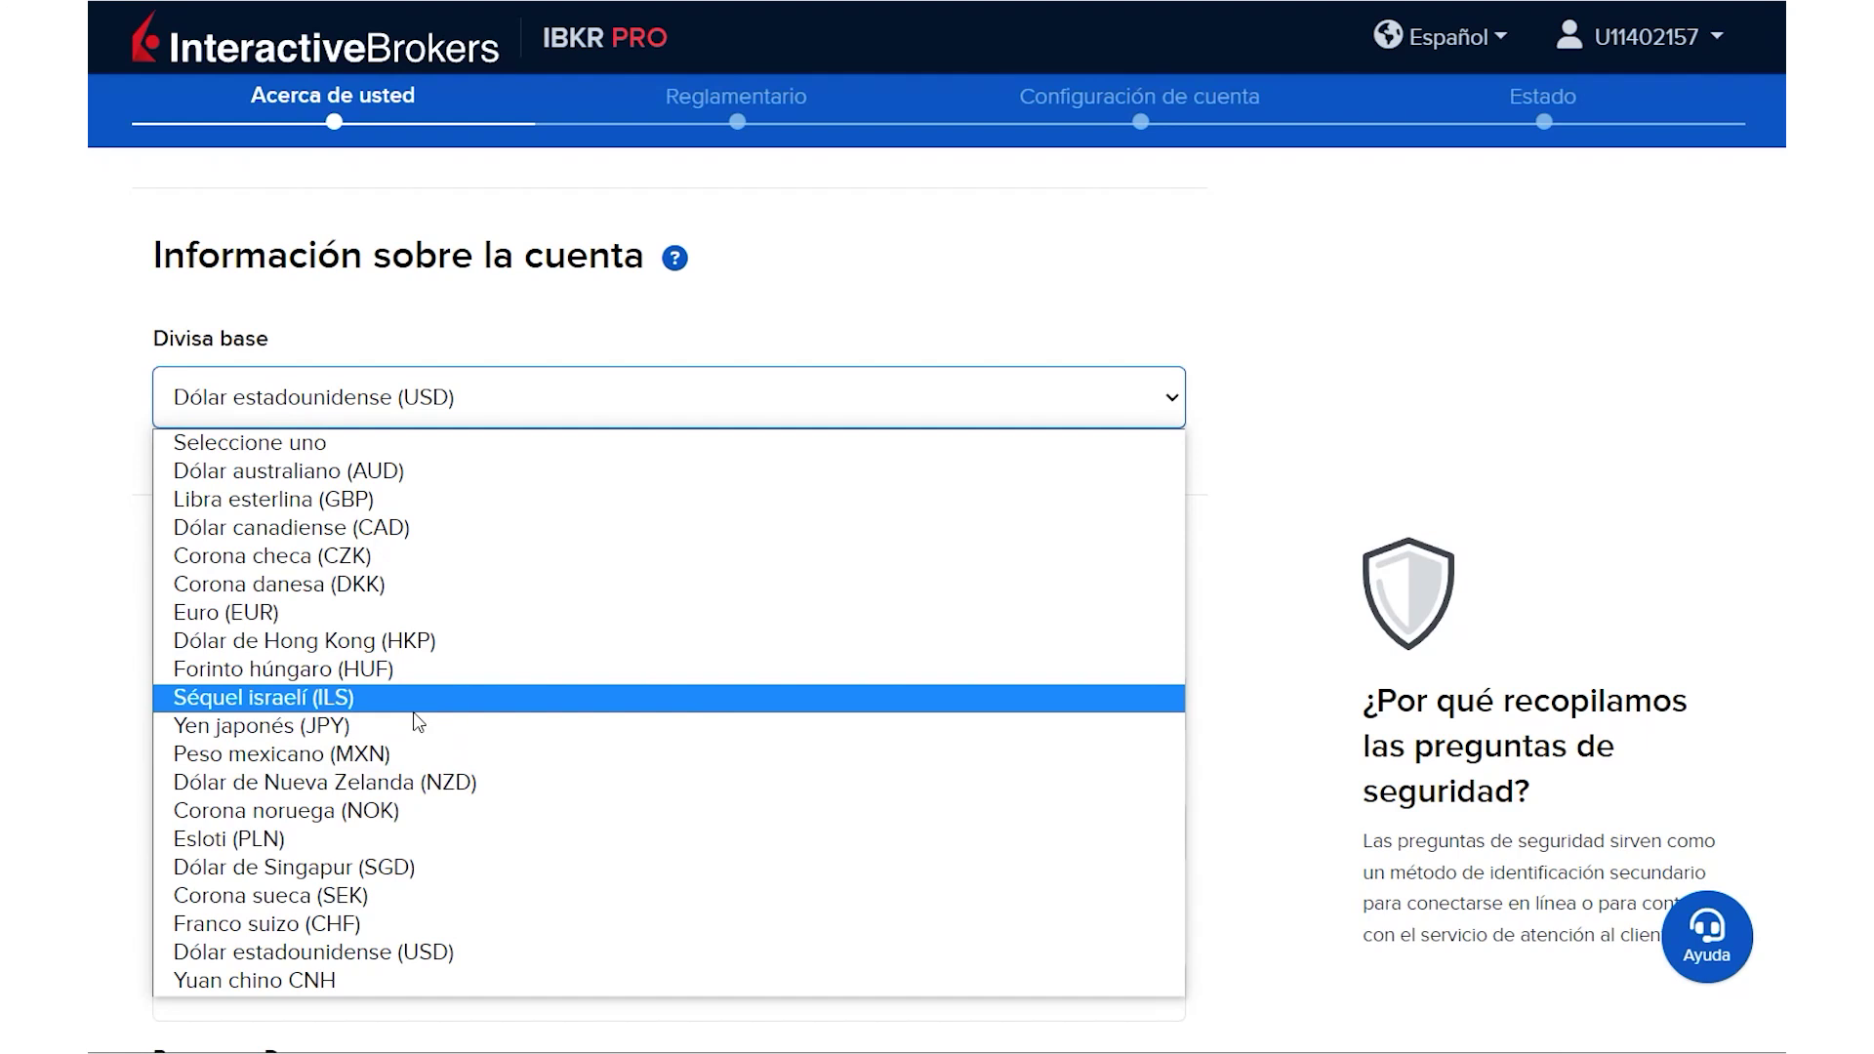
left_click(379, 953)
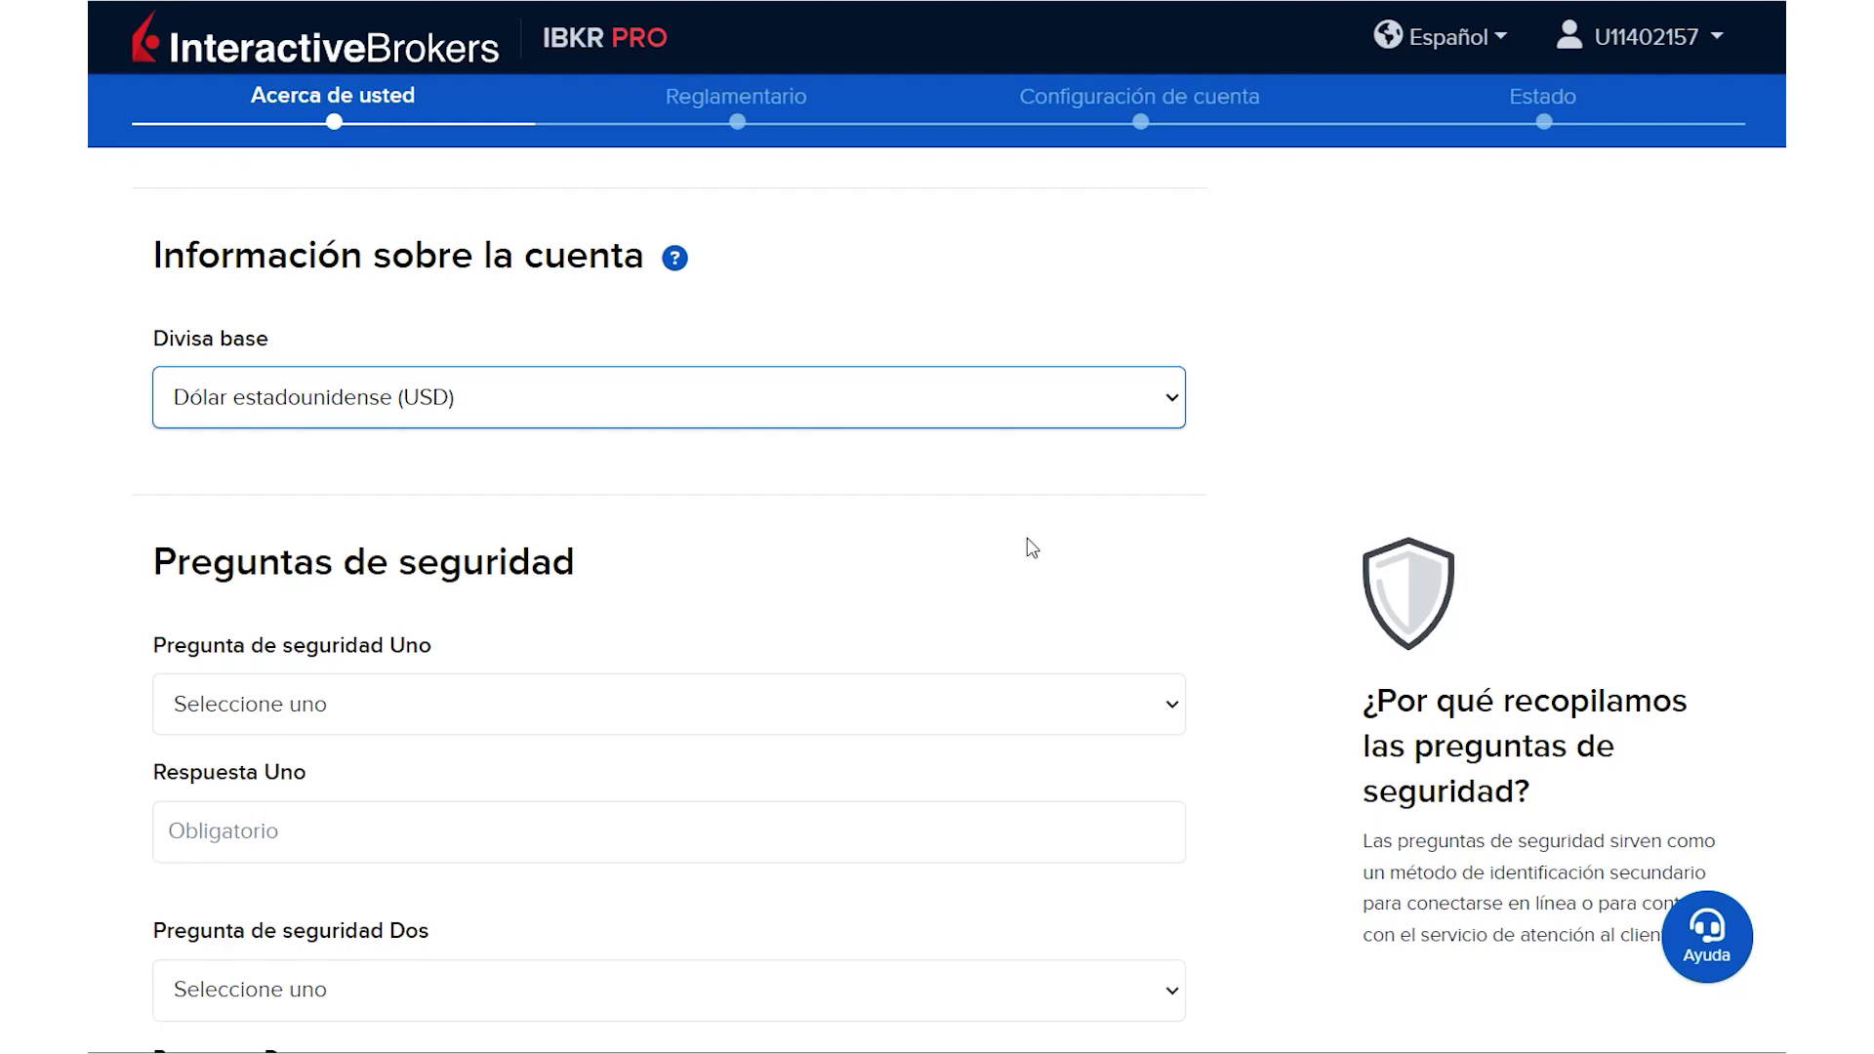
Step: Complete the three security questions with their answers, using first-kiss place for the second and favourite vacation place for the third, and continue
scroll(1033, 545, "down", 3)
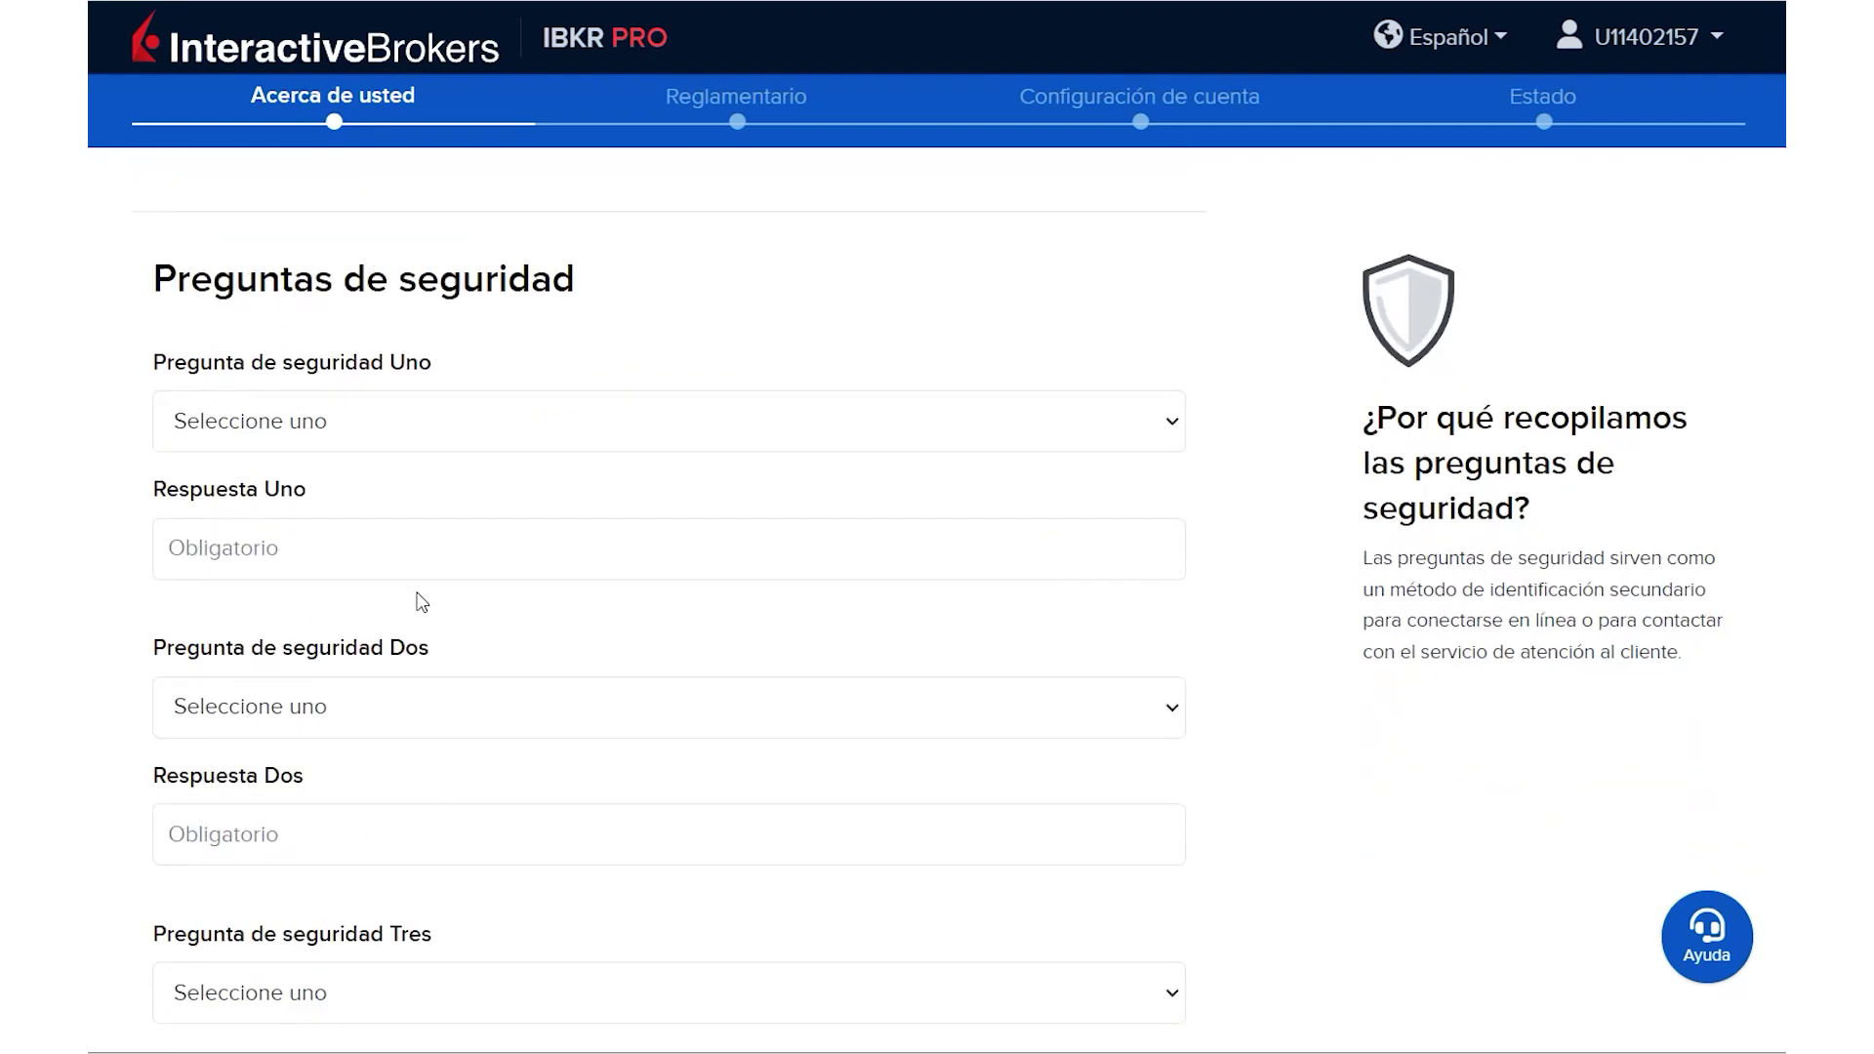
scroll(654, 816, "down", 3)
scroll(651, 811, "up", 3)
scroll(628, 780, "down", 1)
scroll(627, 781, "up", 1)
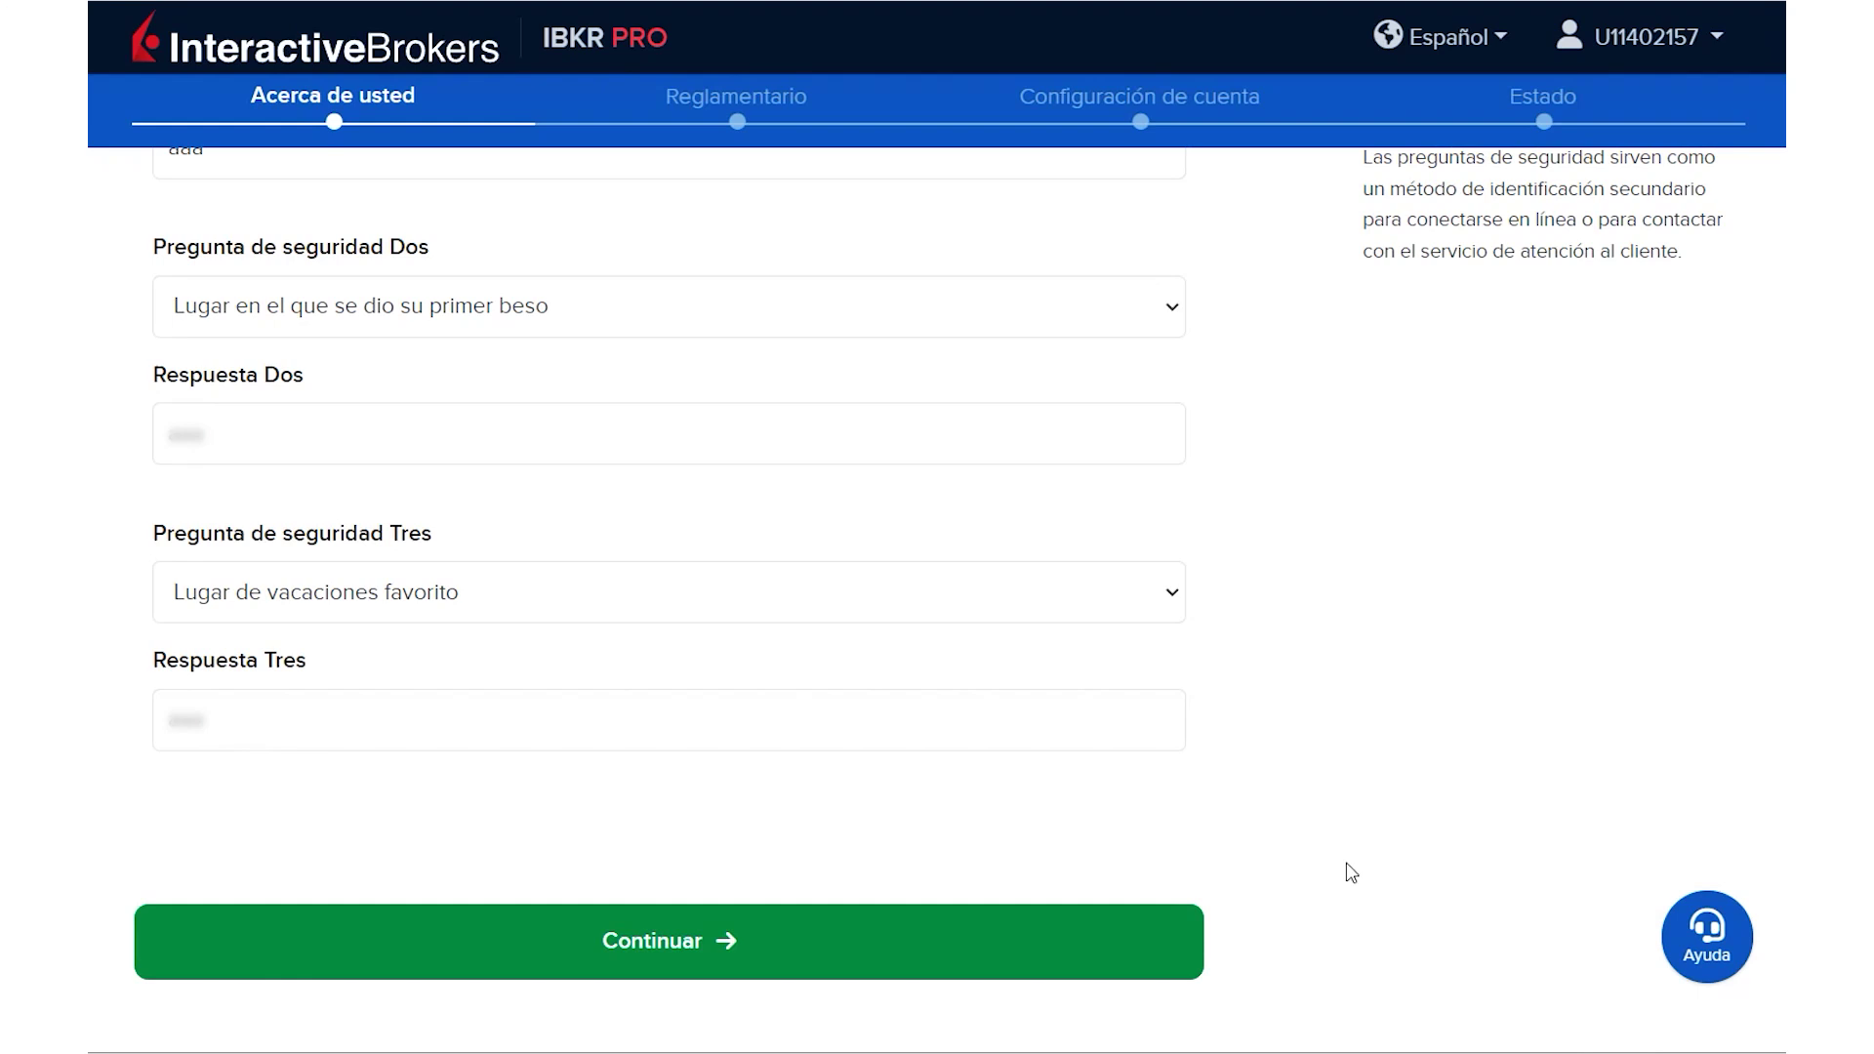
left_click(786, 954)
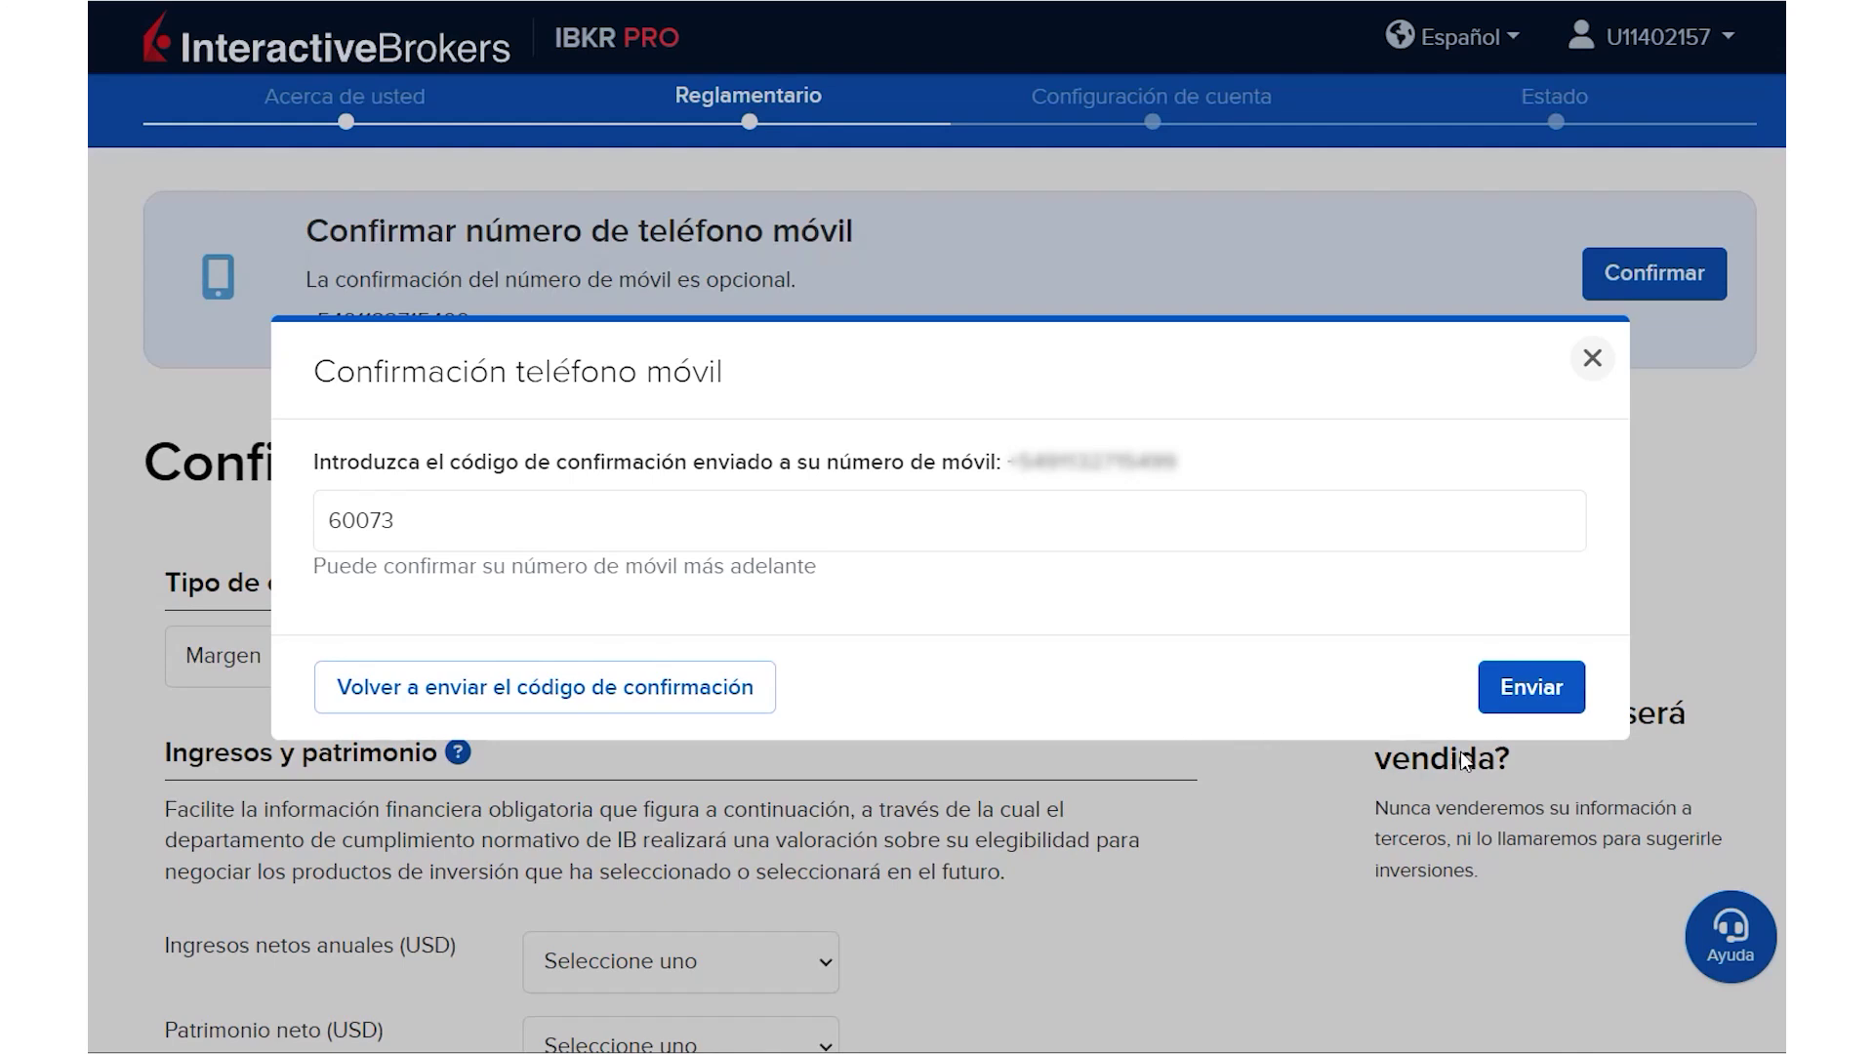
Step: Submit the mobile phone confirmation code and set the trading account's Tipo de cuenta to Efectivo
left_click(1533, 691)
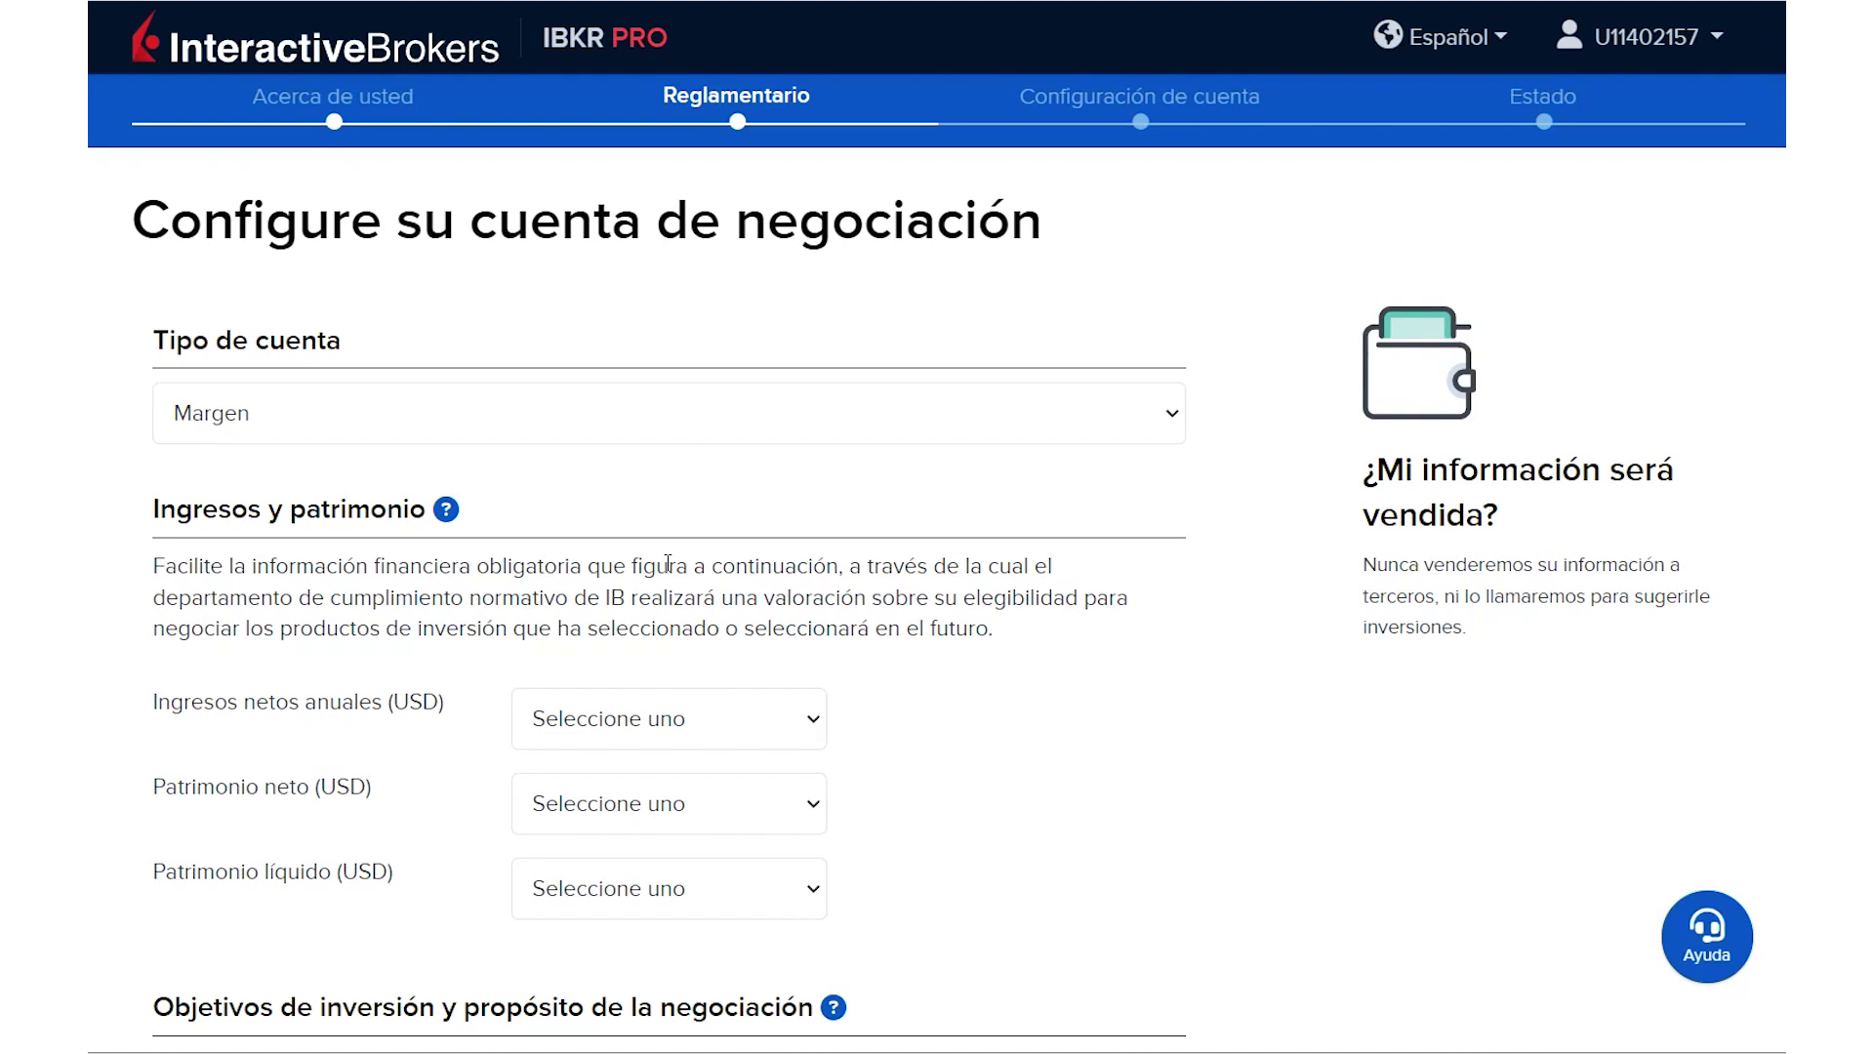
left_click(1122, 420)
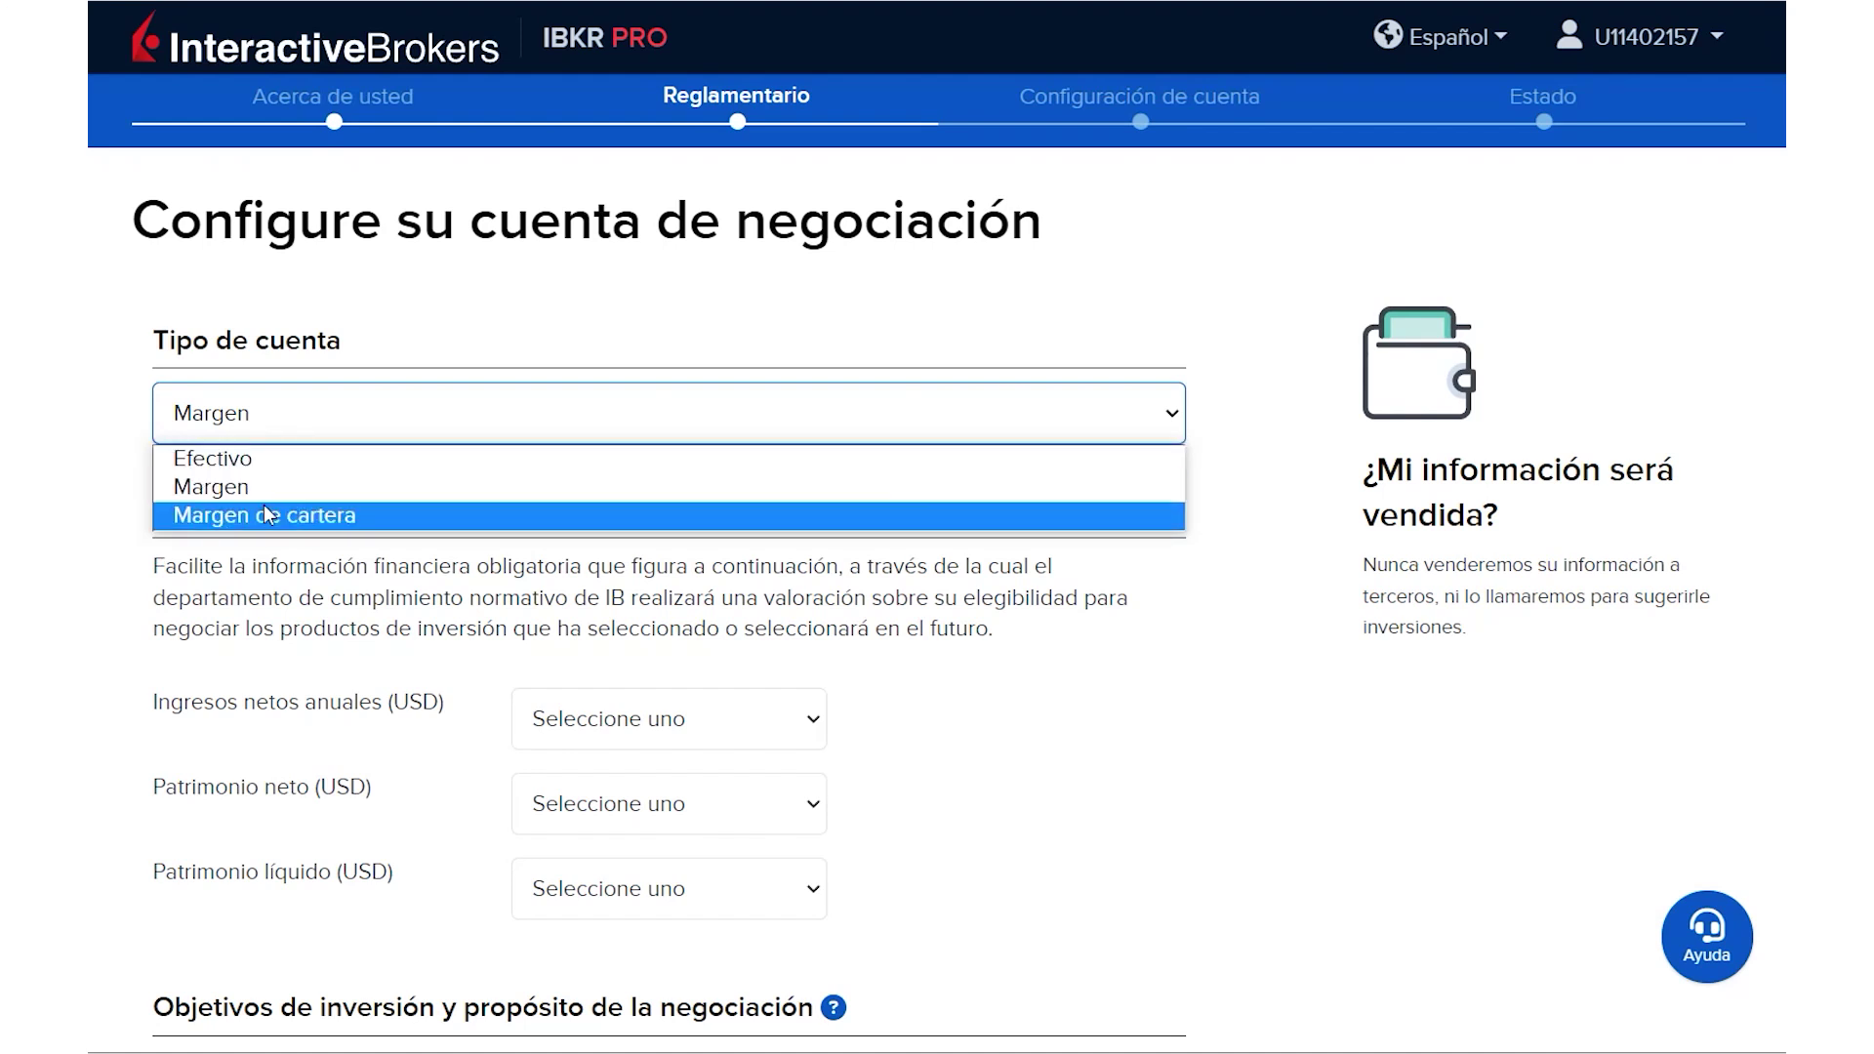
left_click(213, 463)
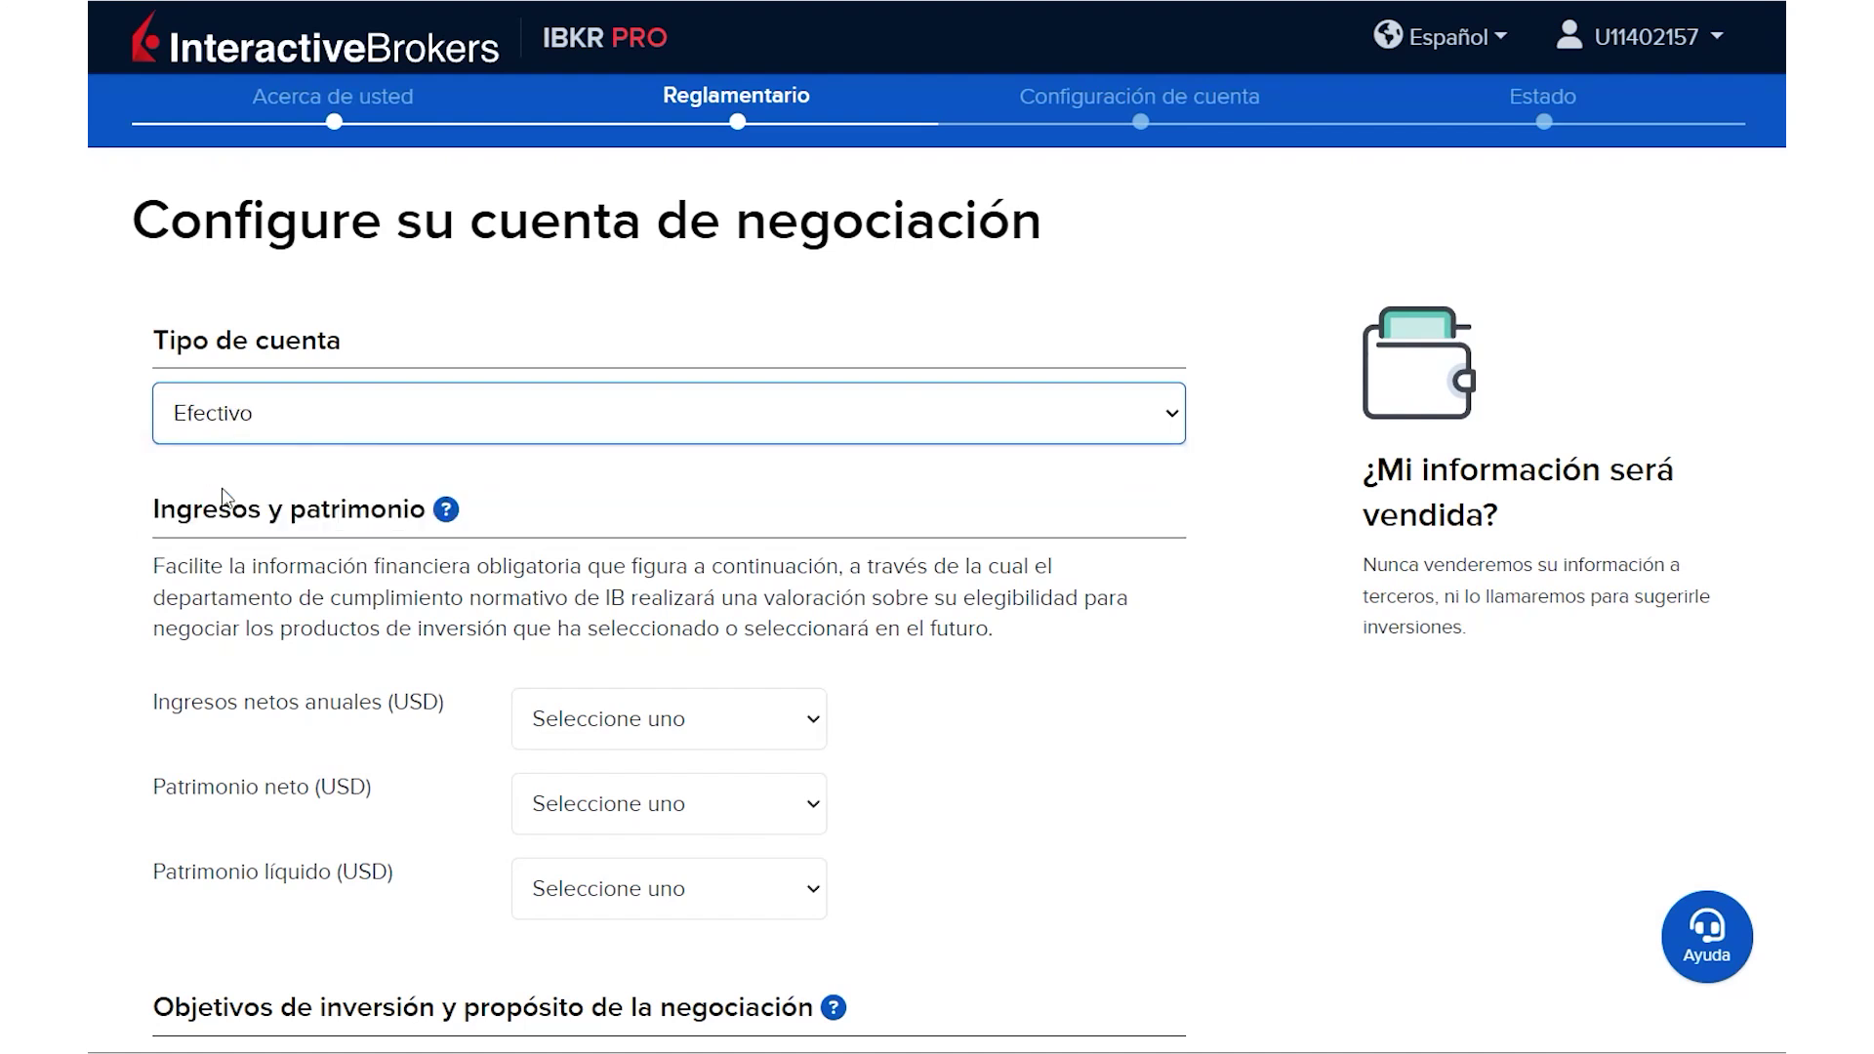
Step: Look through the ranges offered for Ingresos netos anuales (USD) without selecting one
left_click(223, 496)
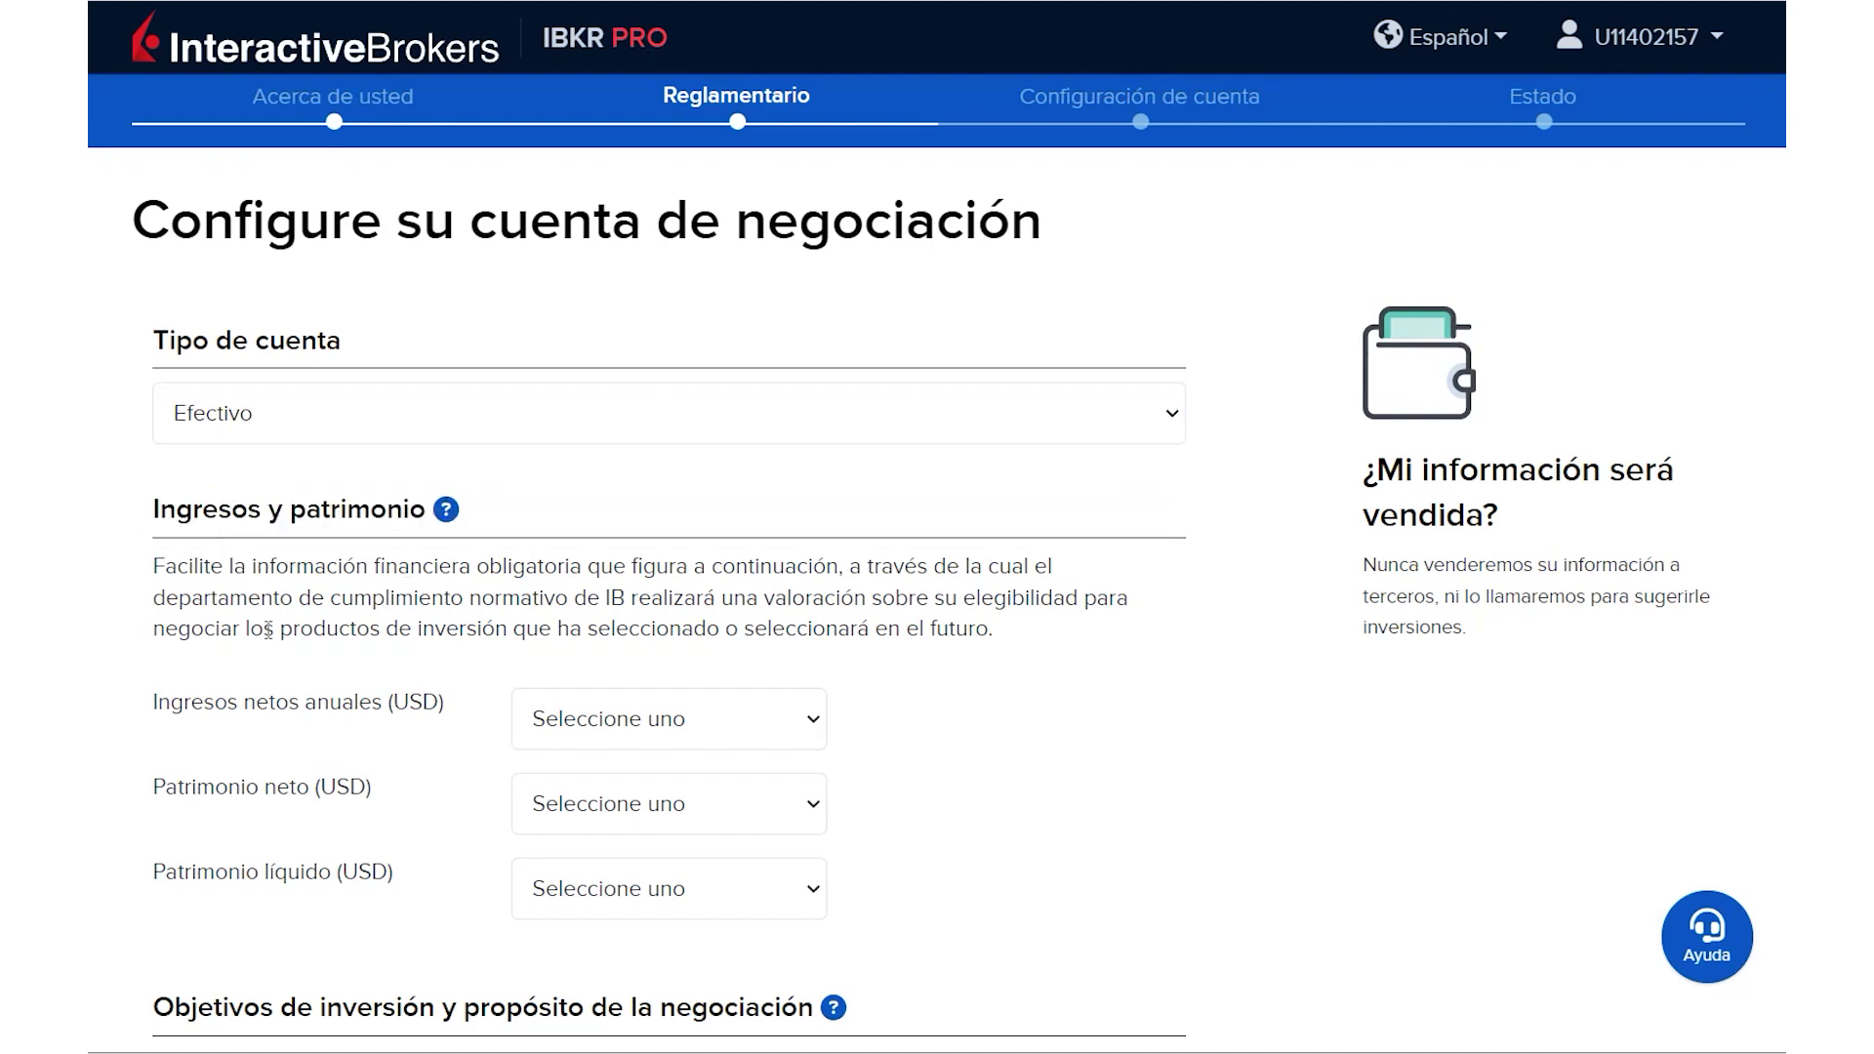
scroll(393, 622, "down", 1)
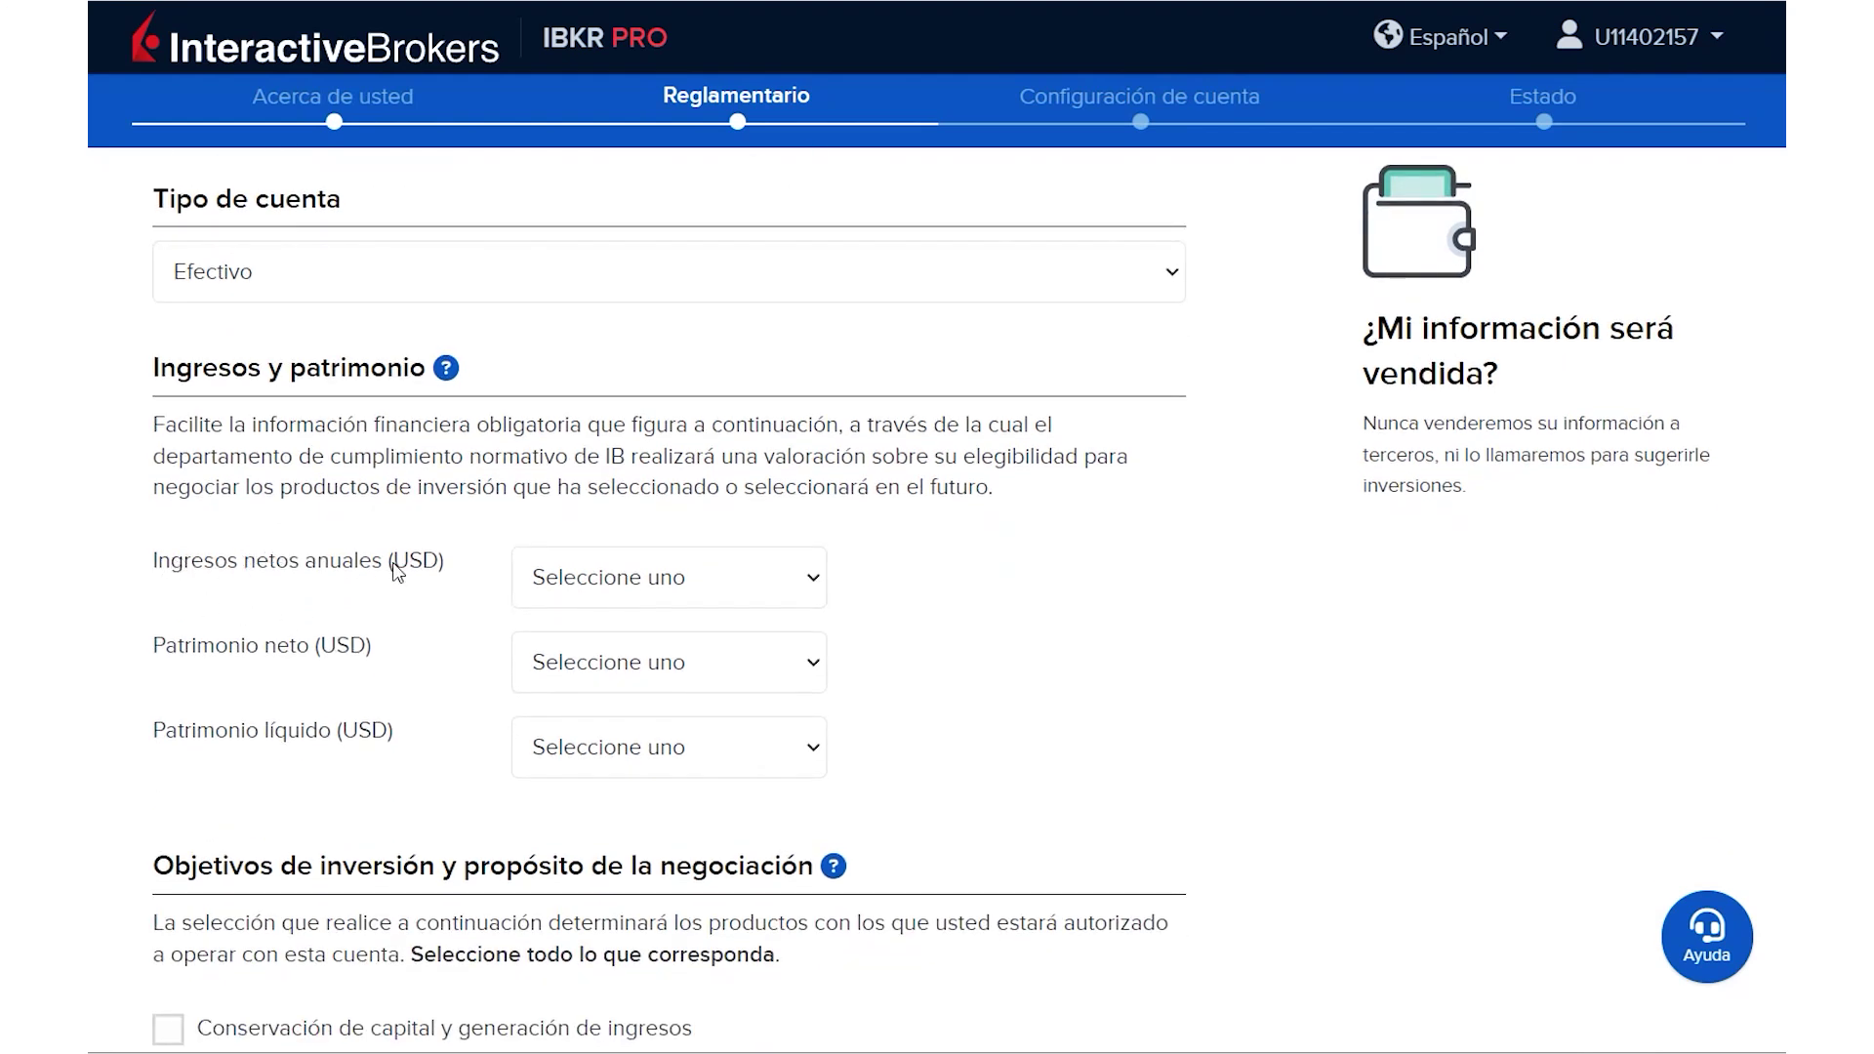
left_click(723, 589)
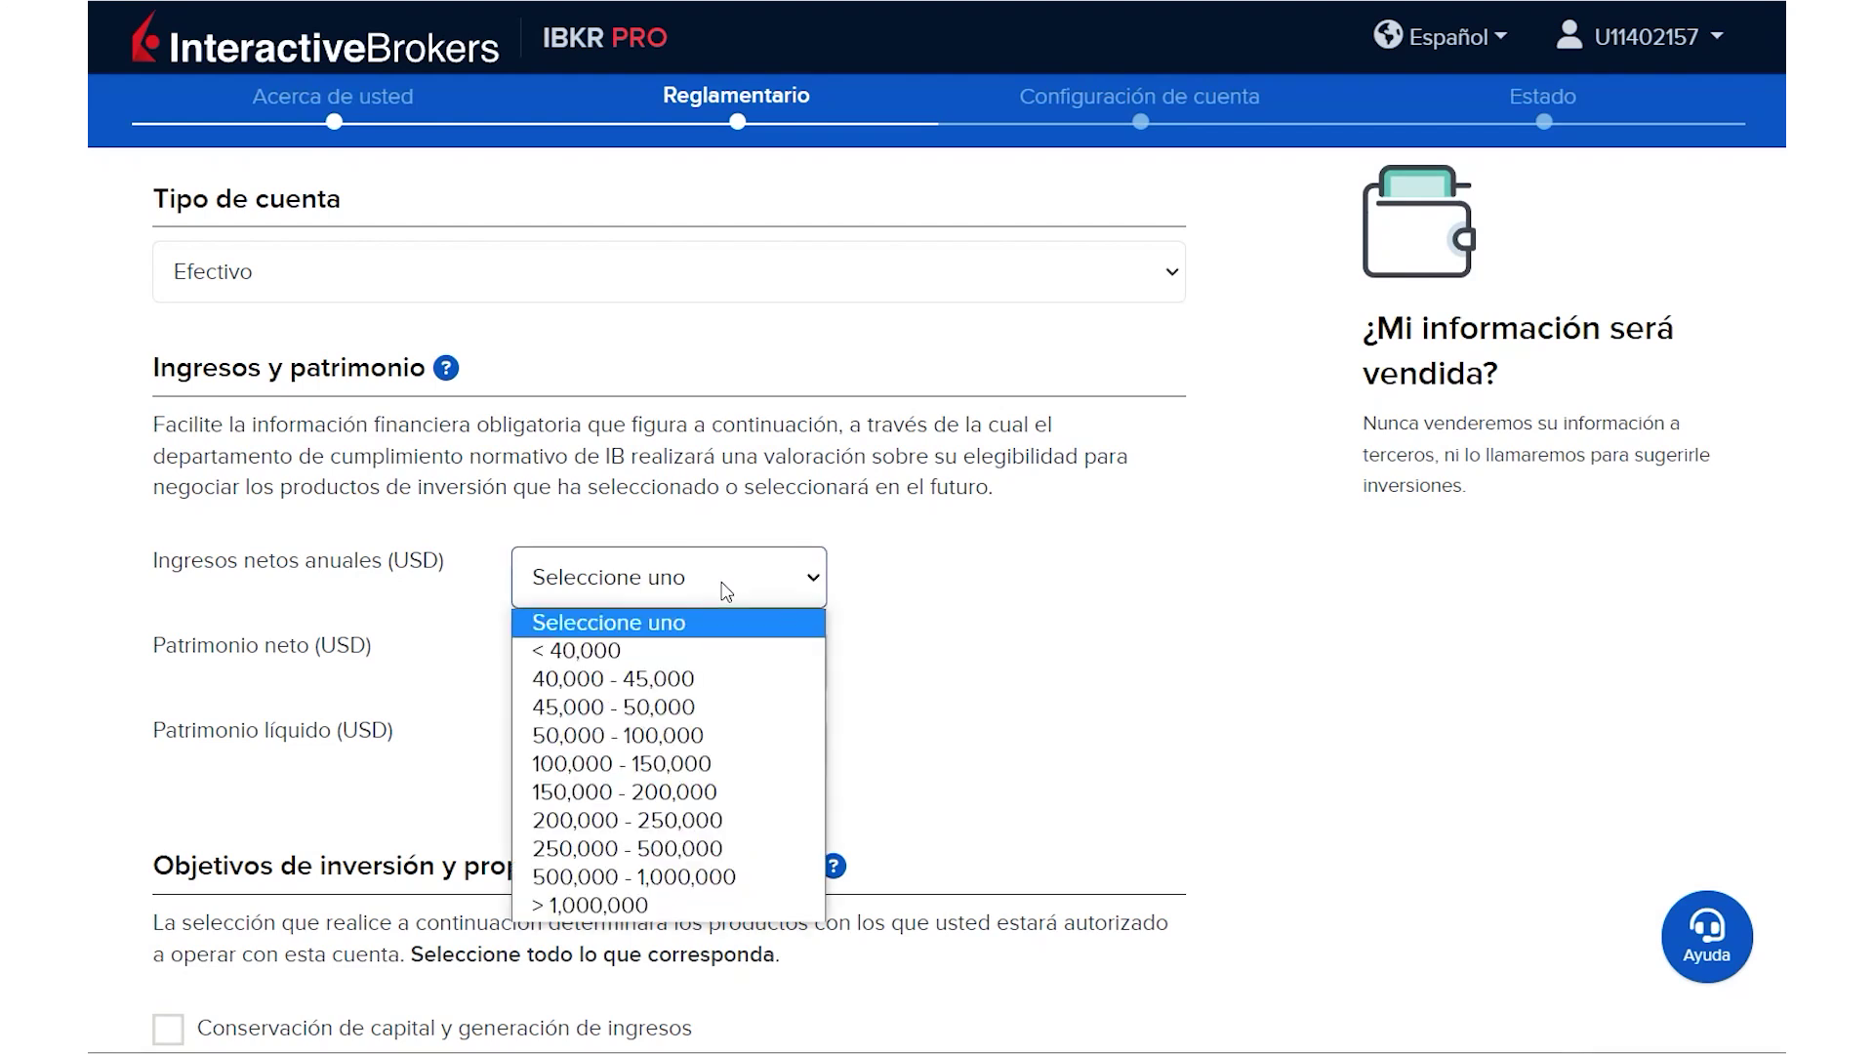
left_click(957, 601)
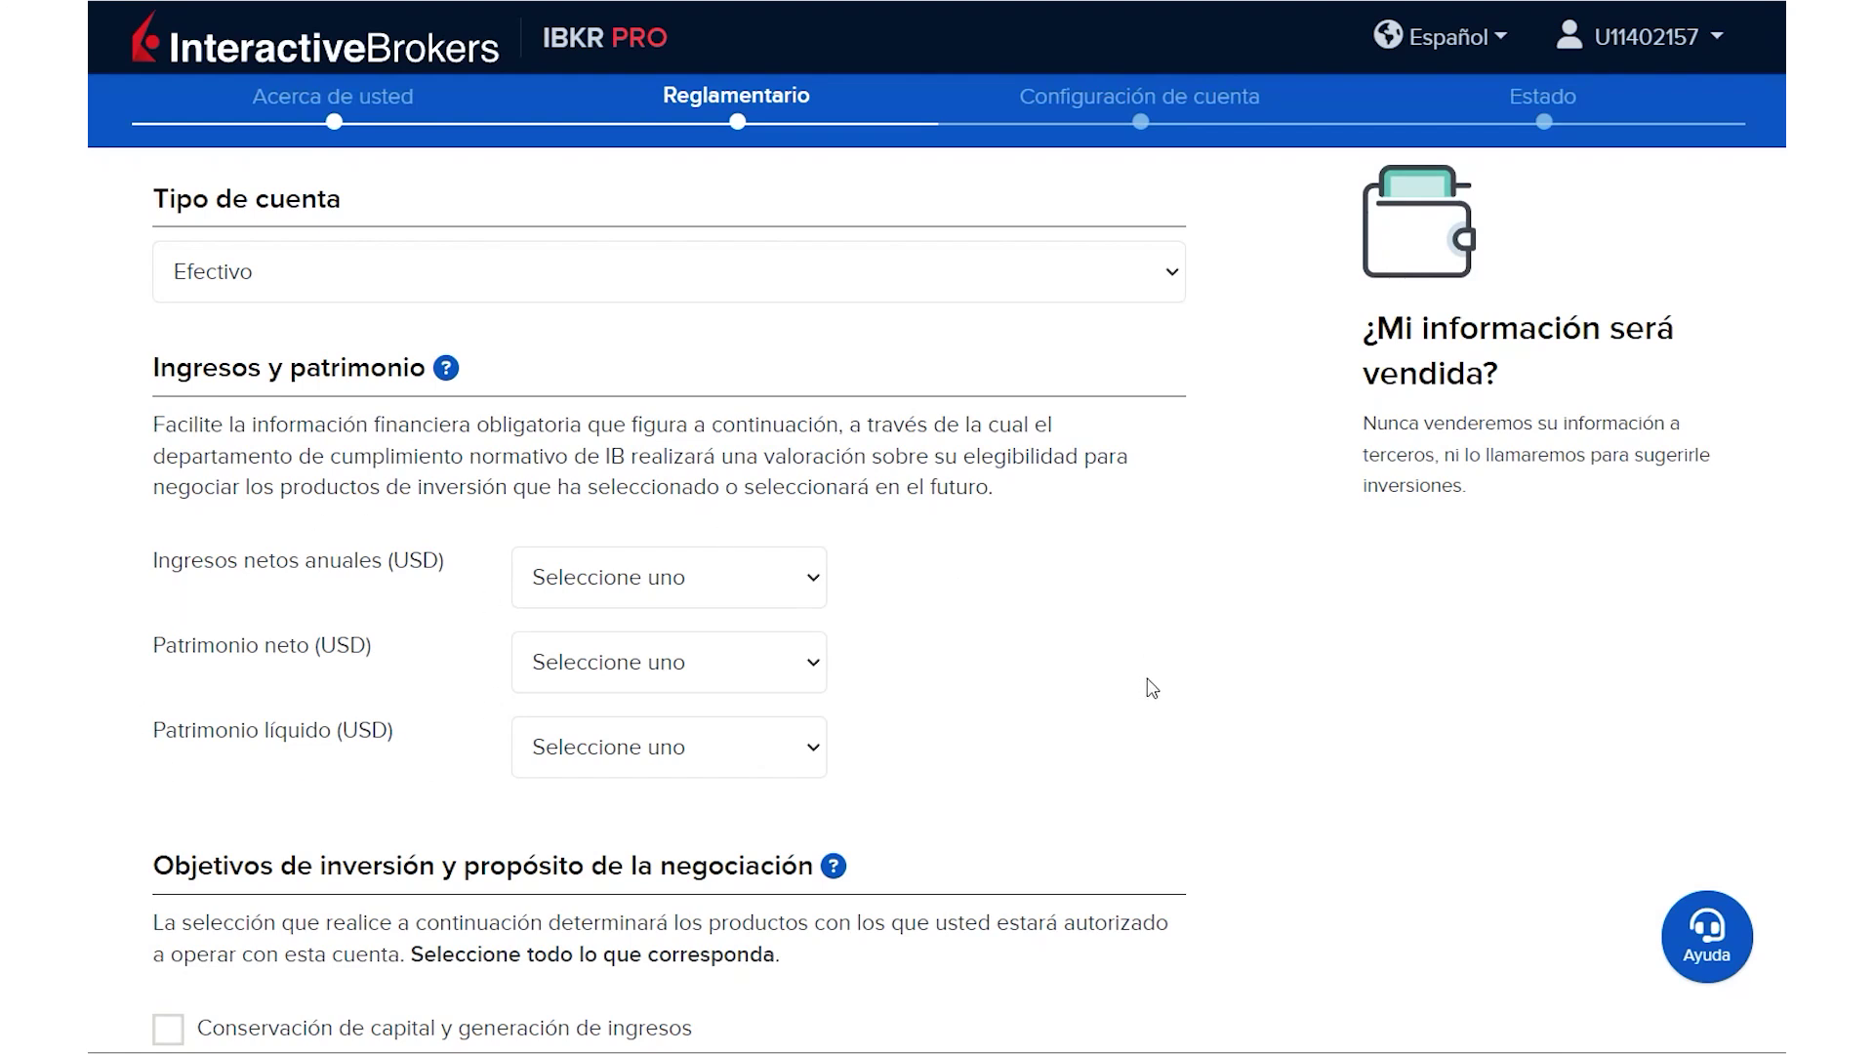
Step: Mark Crecimiento as the investment objective under Objetivos de inversión y propósito de la negociación
scroll(1337, 462, "down", 5)
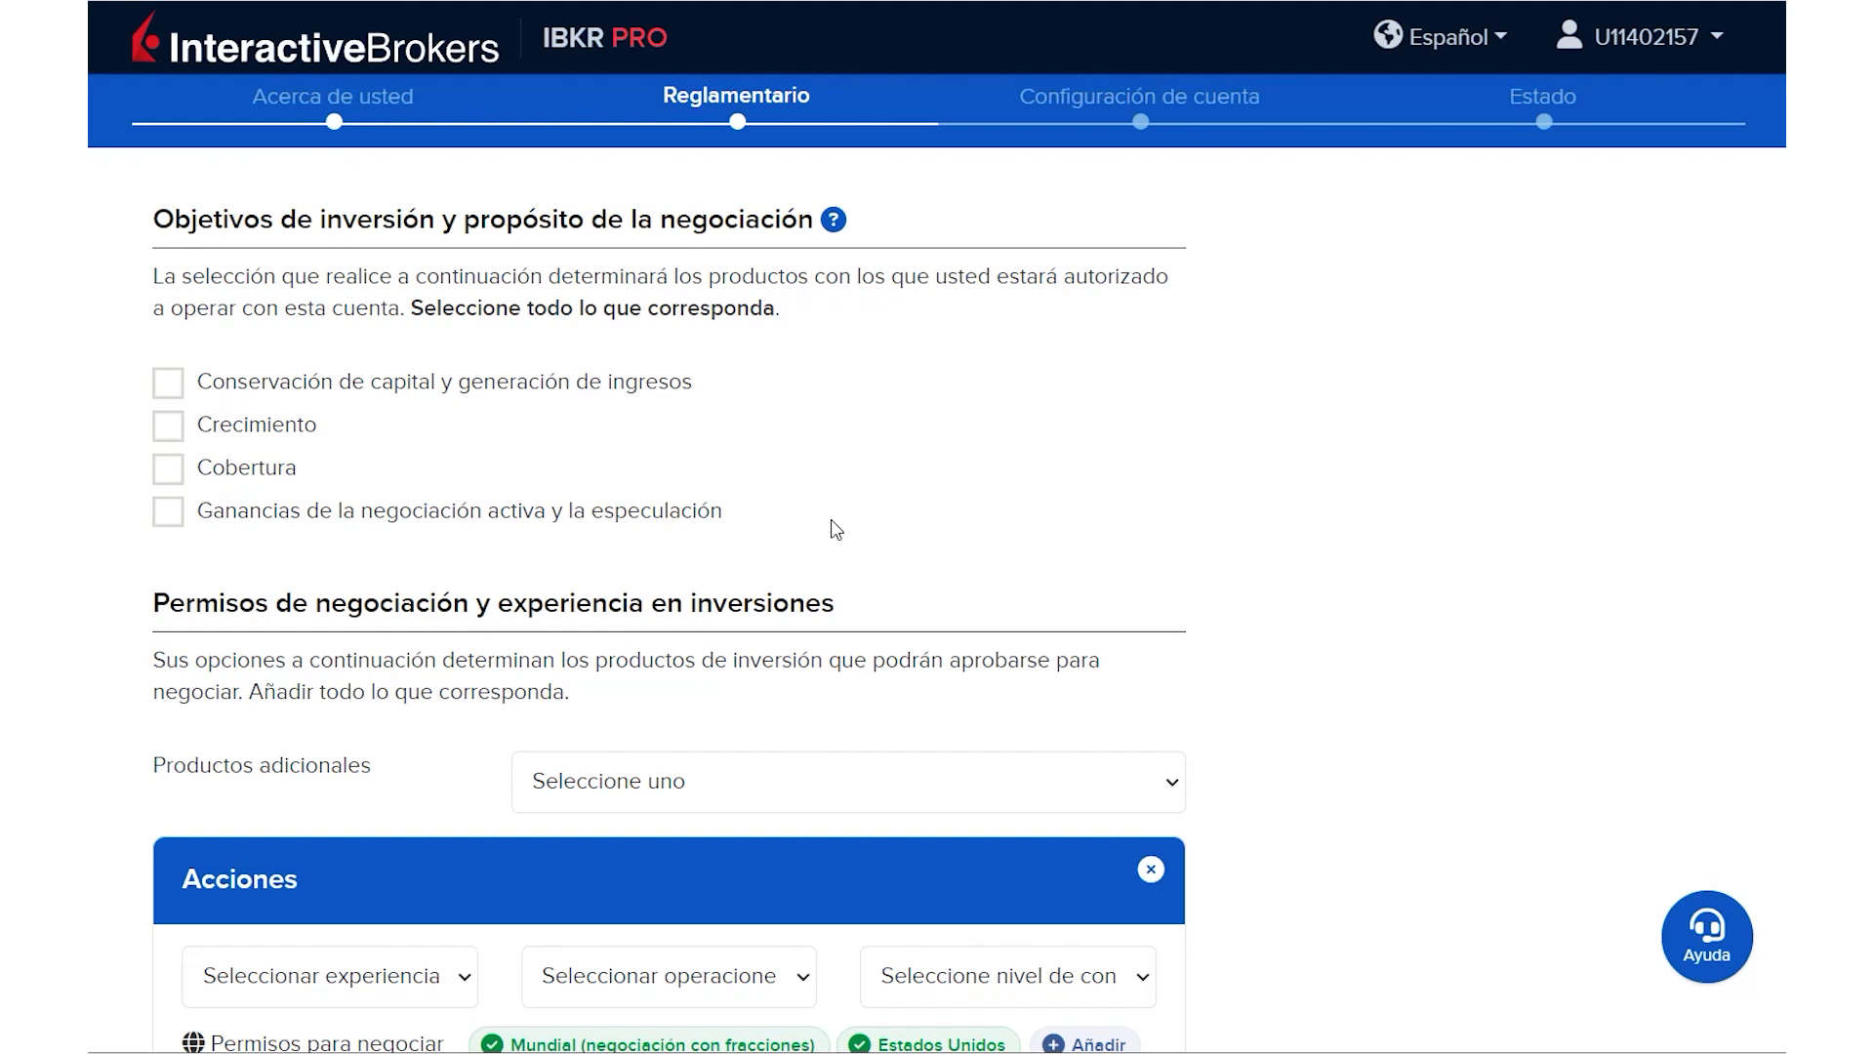
left_click(168, 430)
scroll(1417, 672, "down", 3)
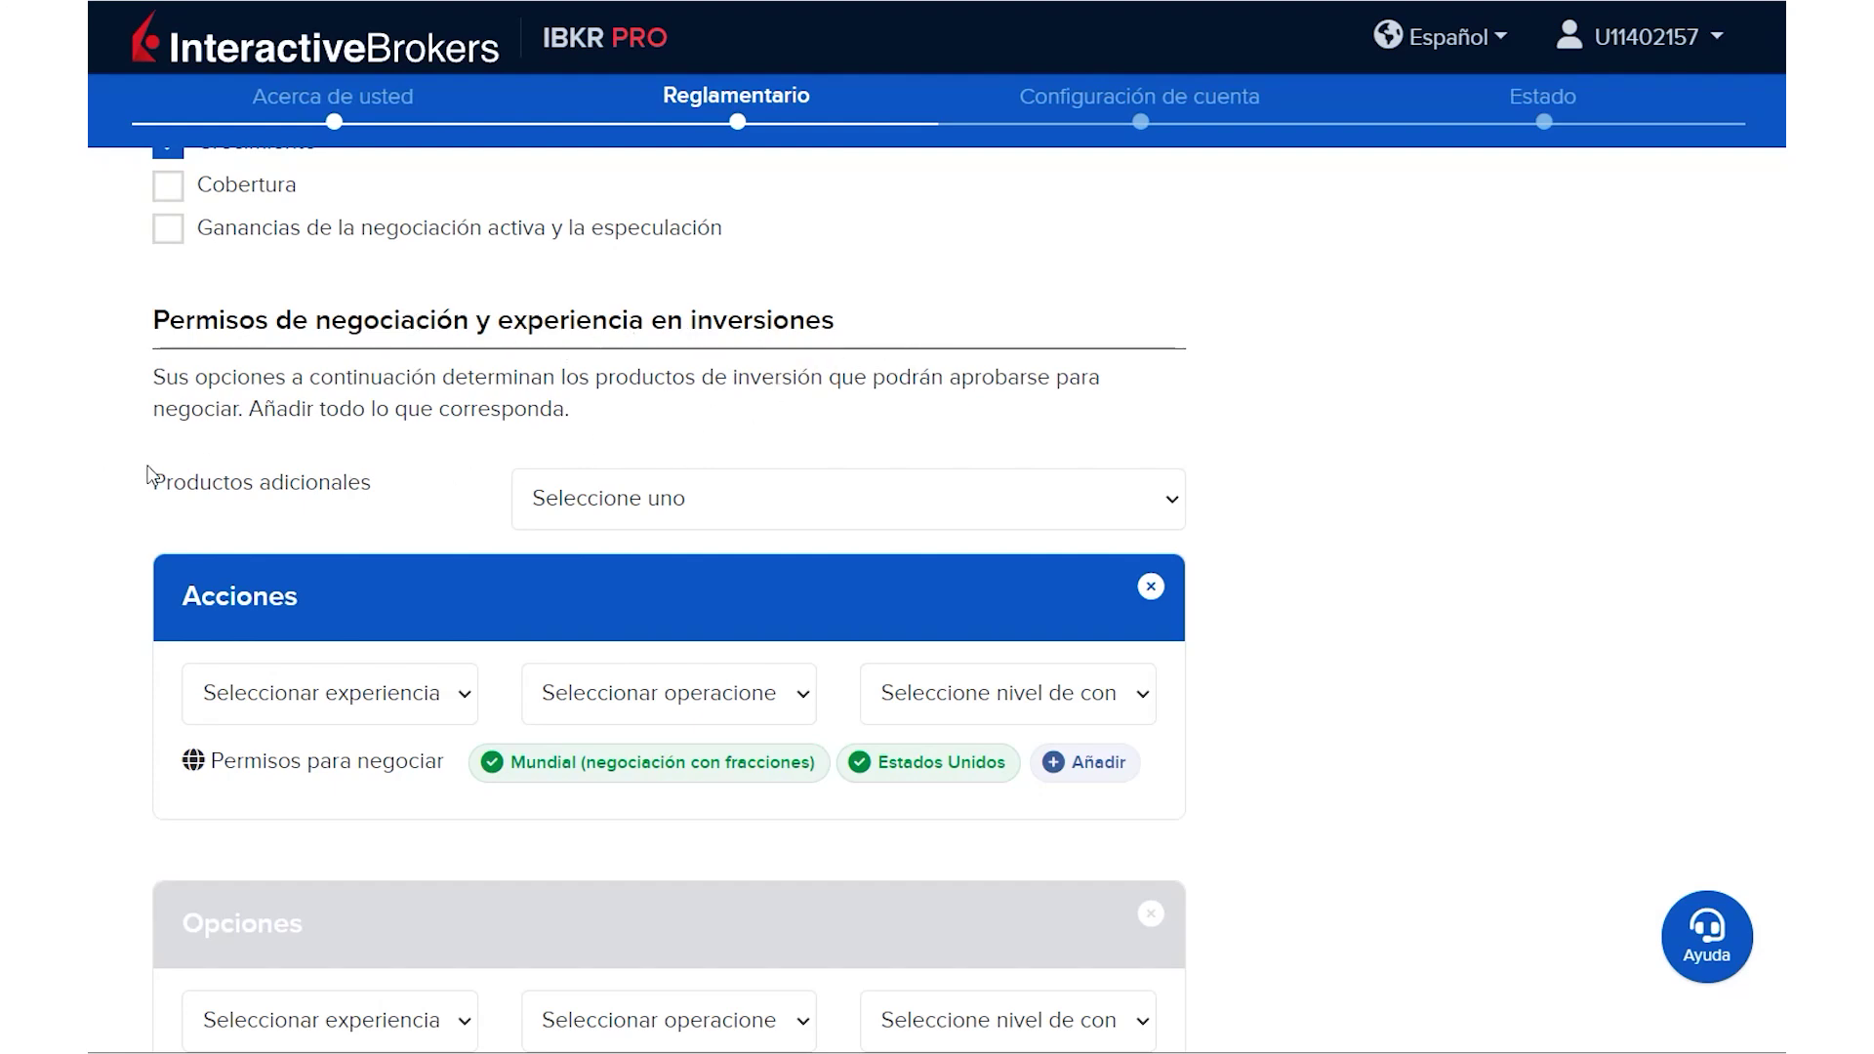
Step: Review the product sections under Permisos de negociación y experiencia en inversiones, from Acciones through Divisa/fórex
scroll(195, 480, "down", 2)
scroll(195, 480, "up", 2)
scroll(379, 408, "down", 2)
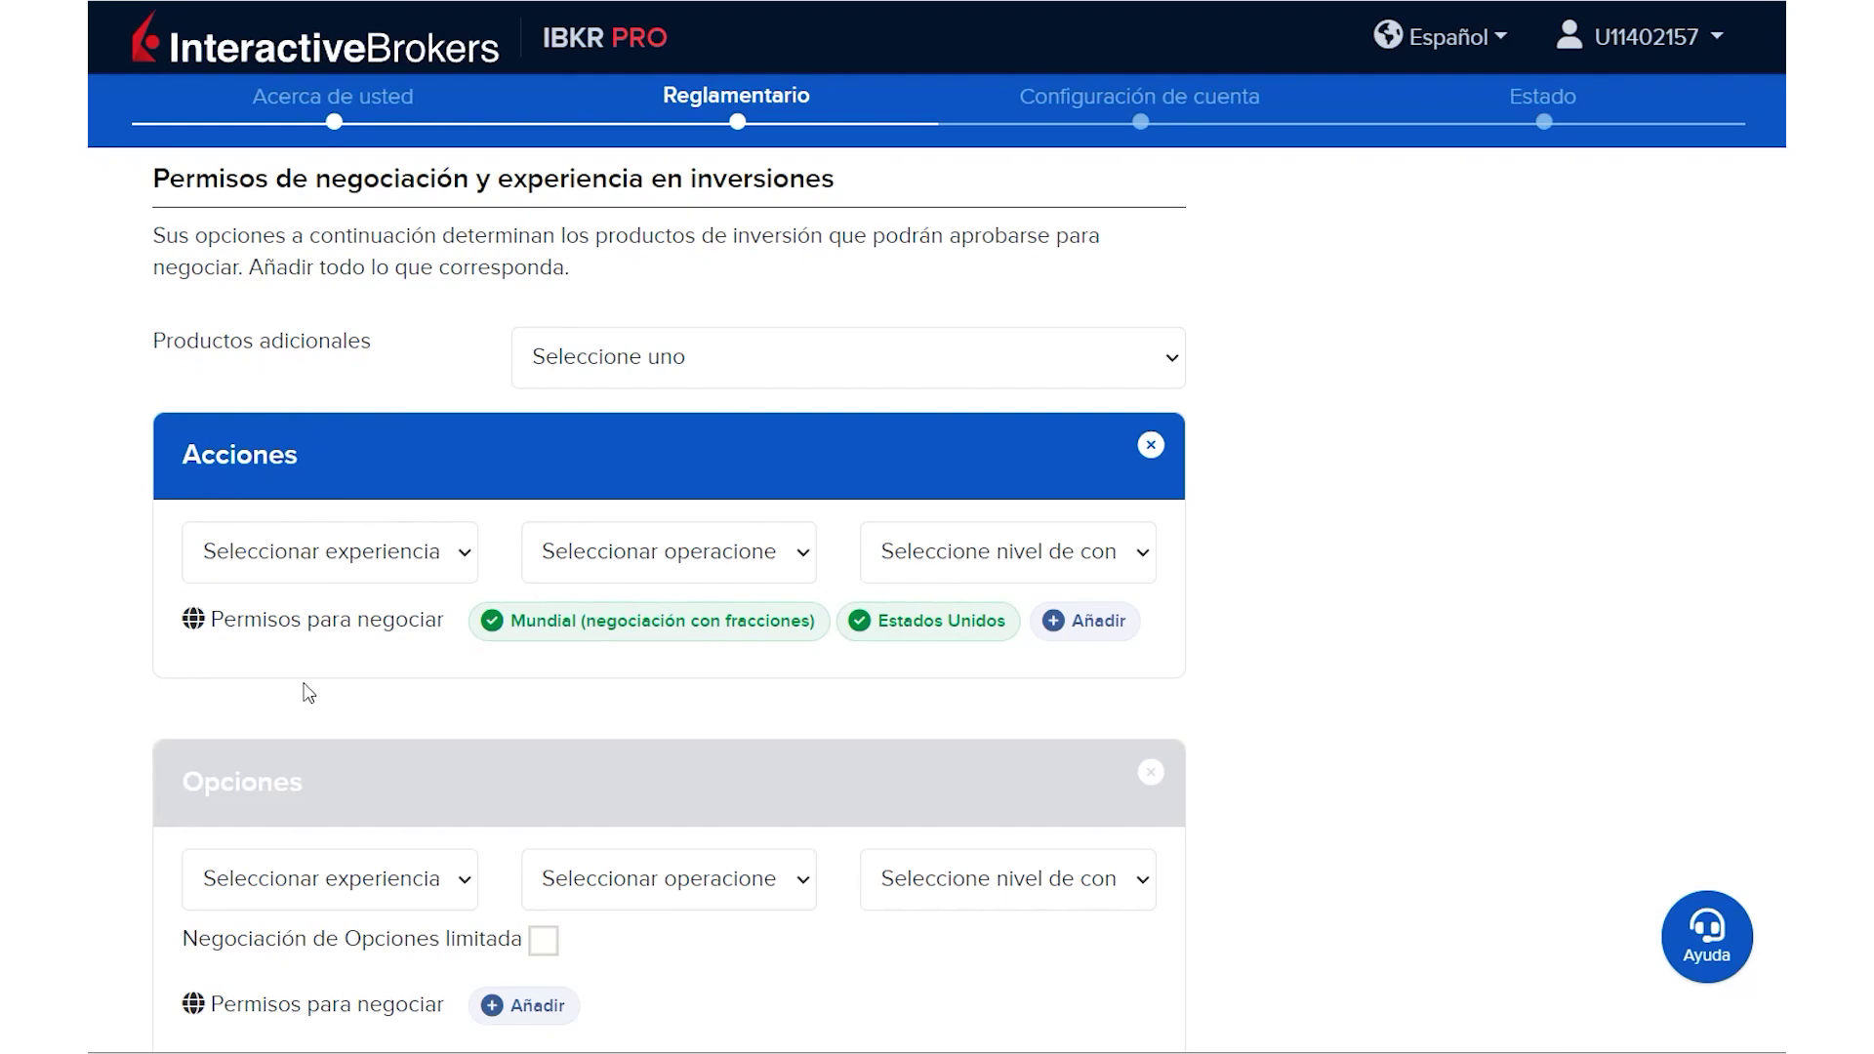
scroll(235, 664, "down", 4)
scroll(1352, 761, "down", 4)
scroll(1335, 759, "down", 3)
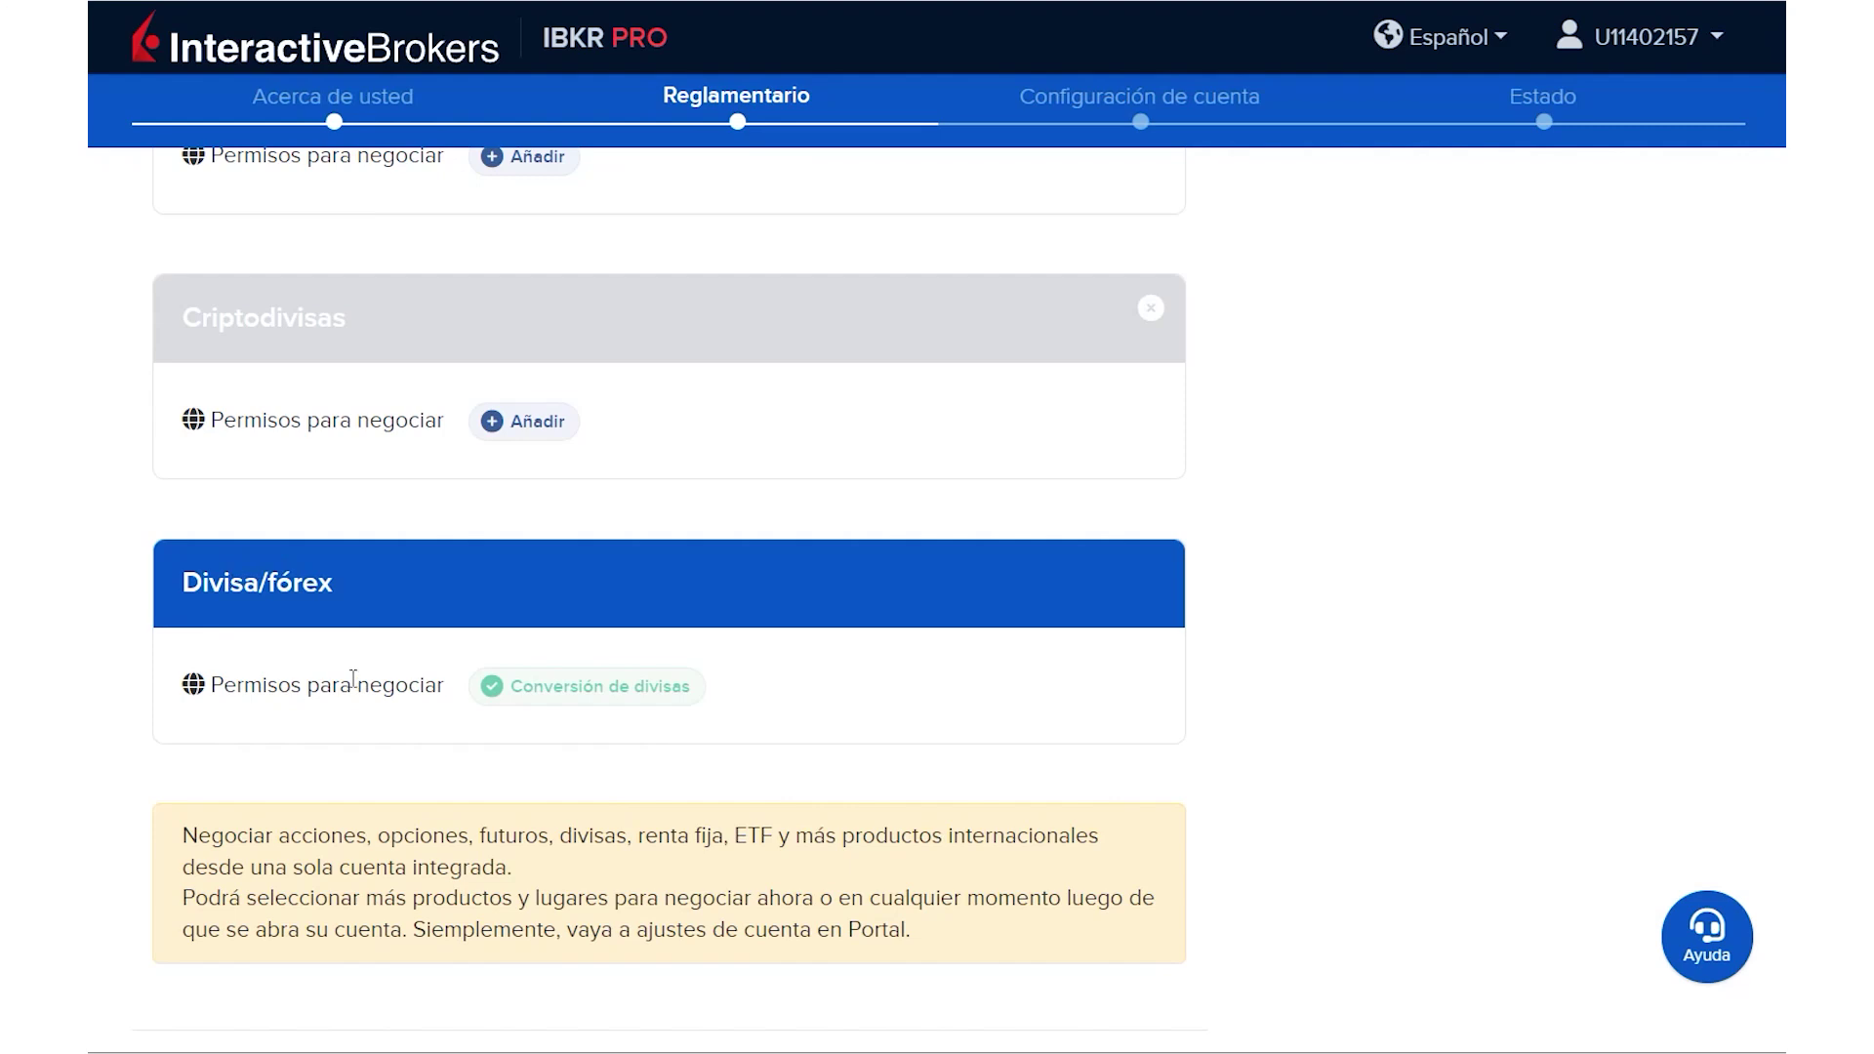
scroll(1352, 816, "down", 3)
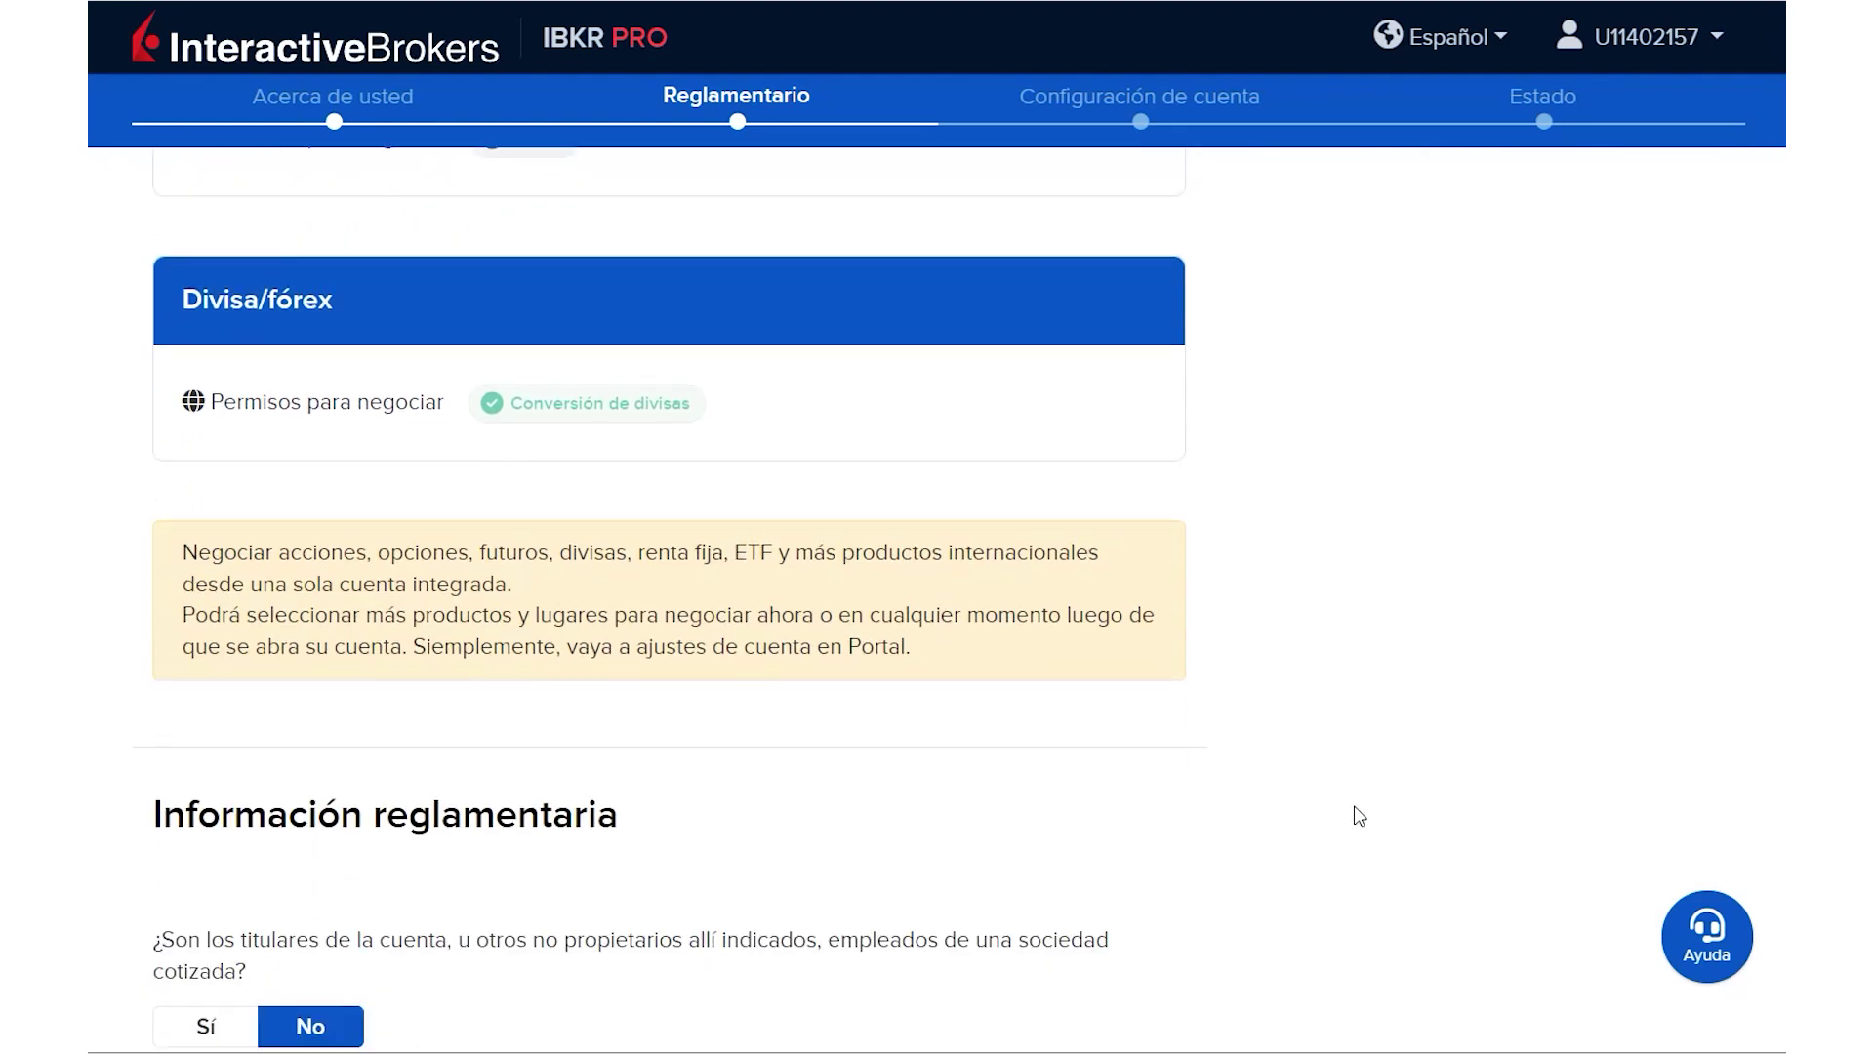
scroll(1357, 816, "up", 2)
scroll(1357, 814, "up", 10)
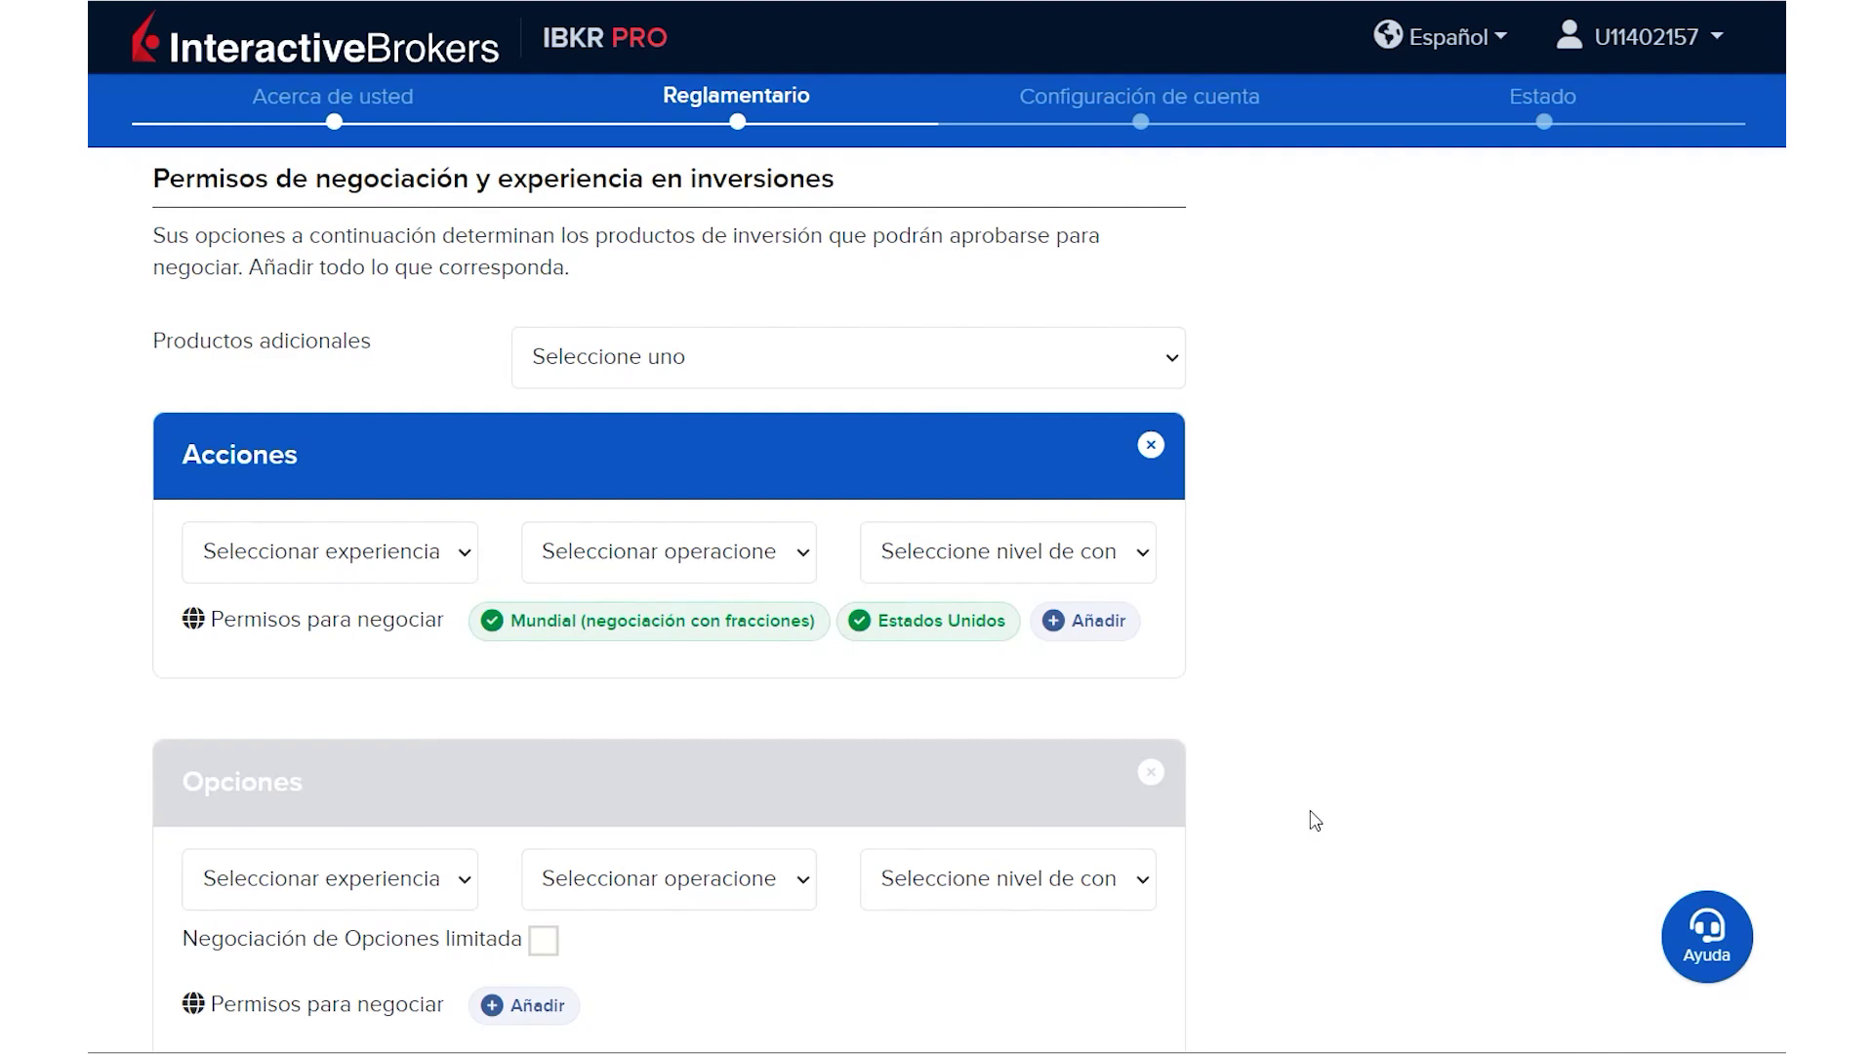
scroll(1313, 816, "up", 2)
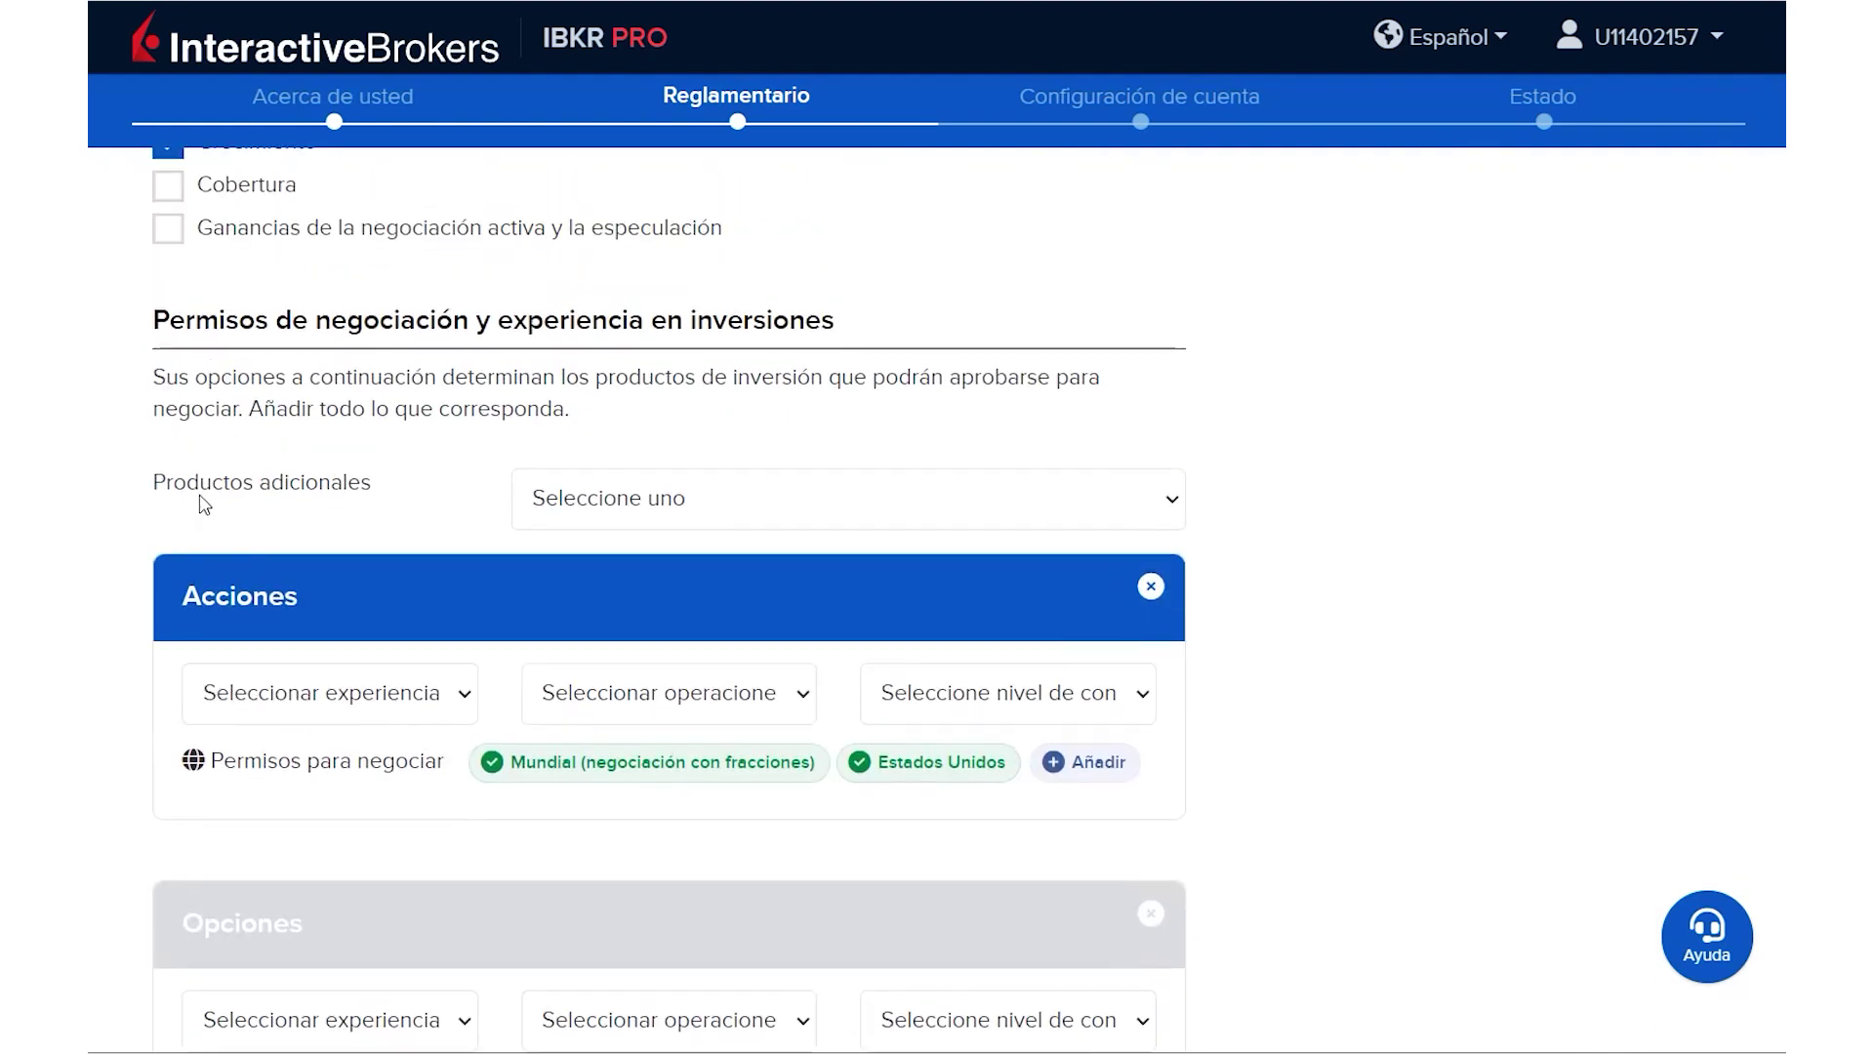
Step: Browse the Productos adicionales and try adding Bonos, removing its section again
left_click(816, 514)
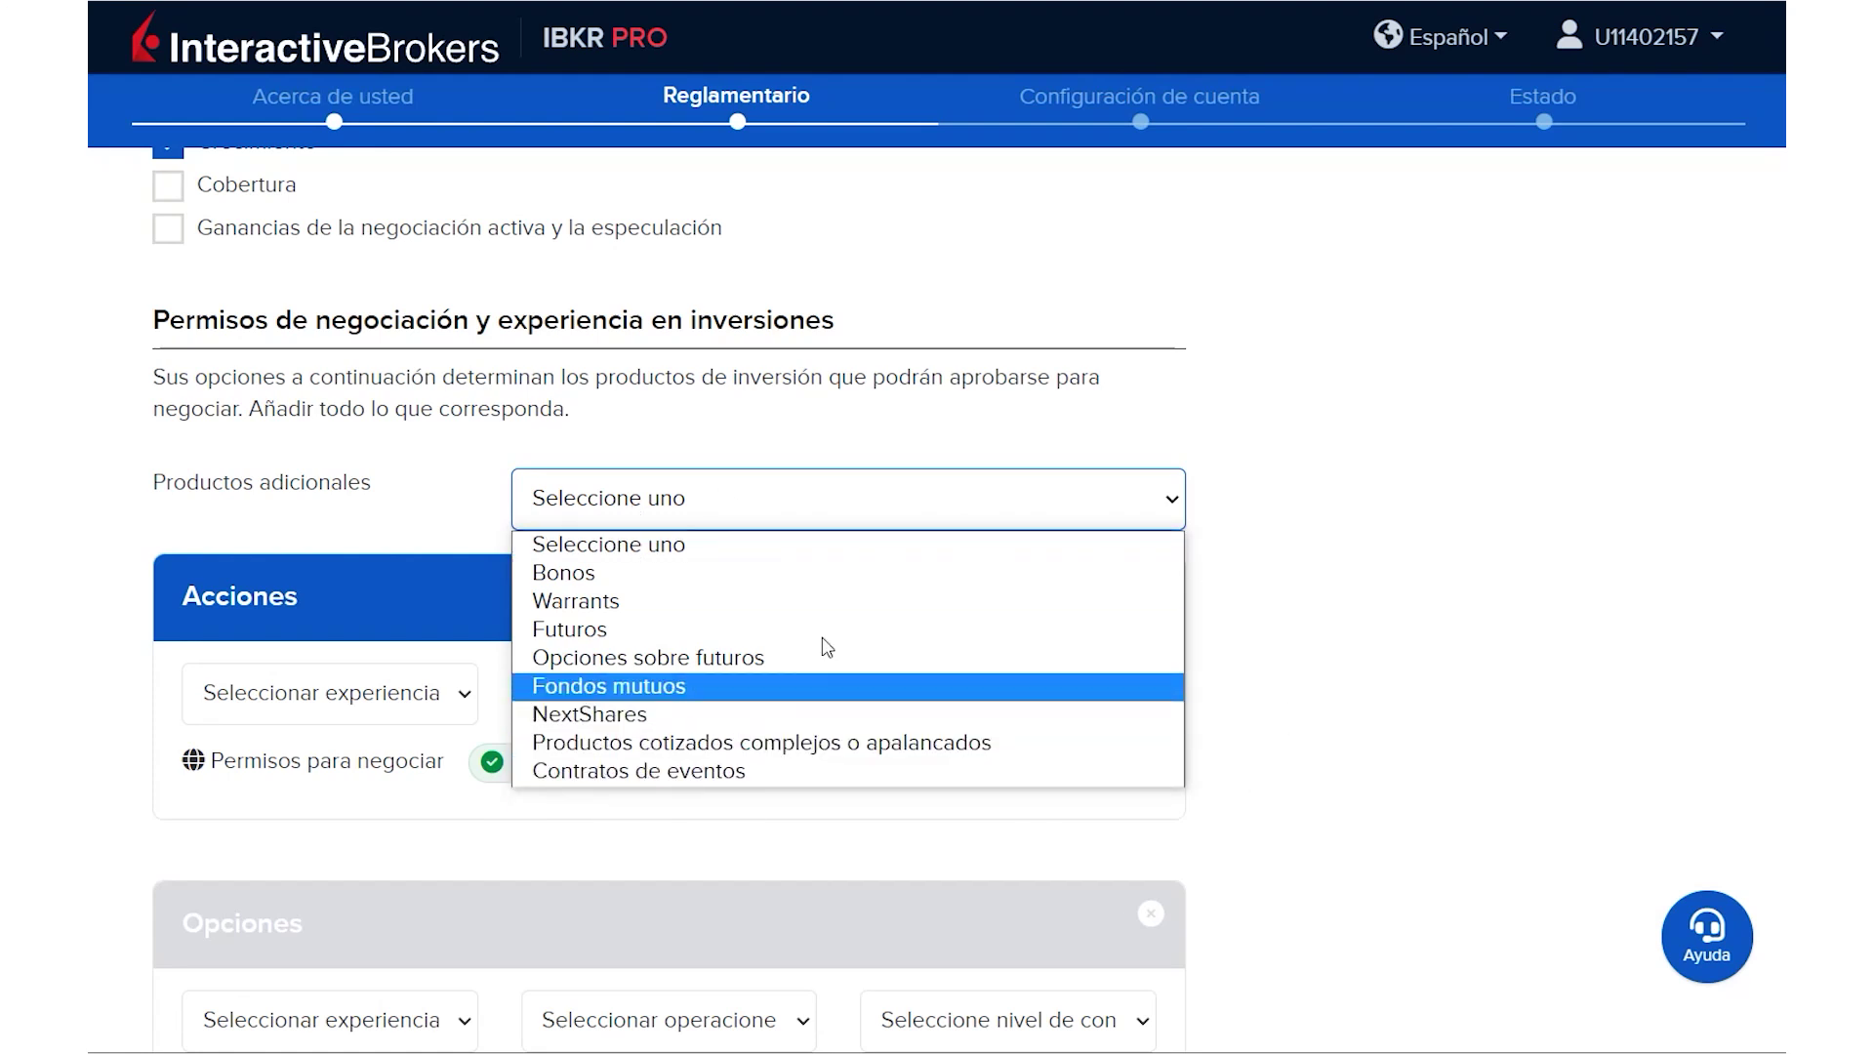
left_click(1232, 698)
left_click(782, 501)
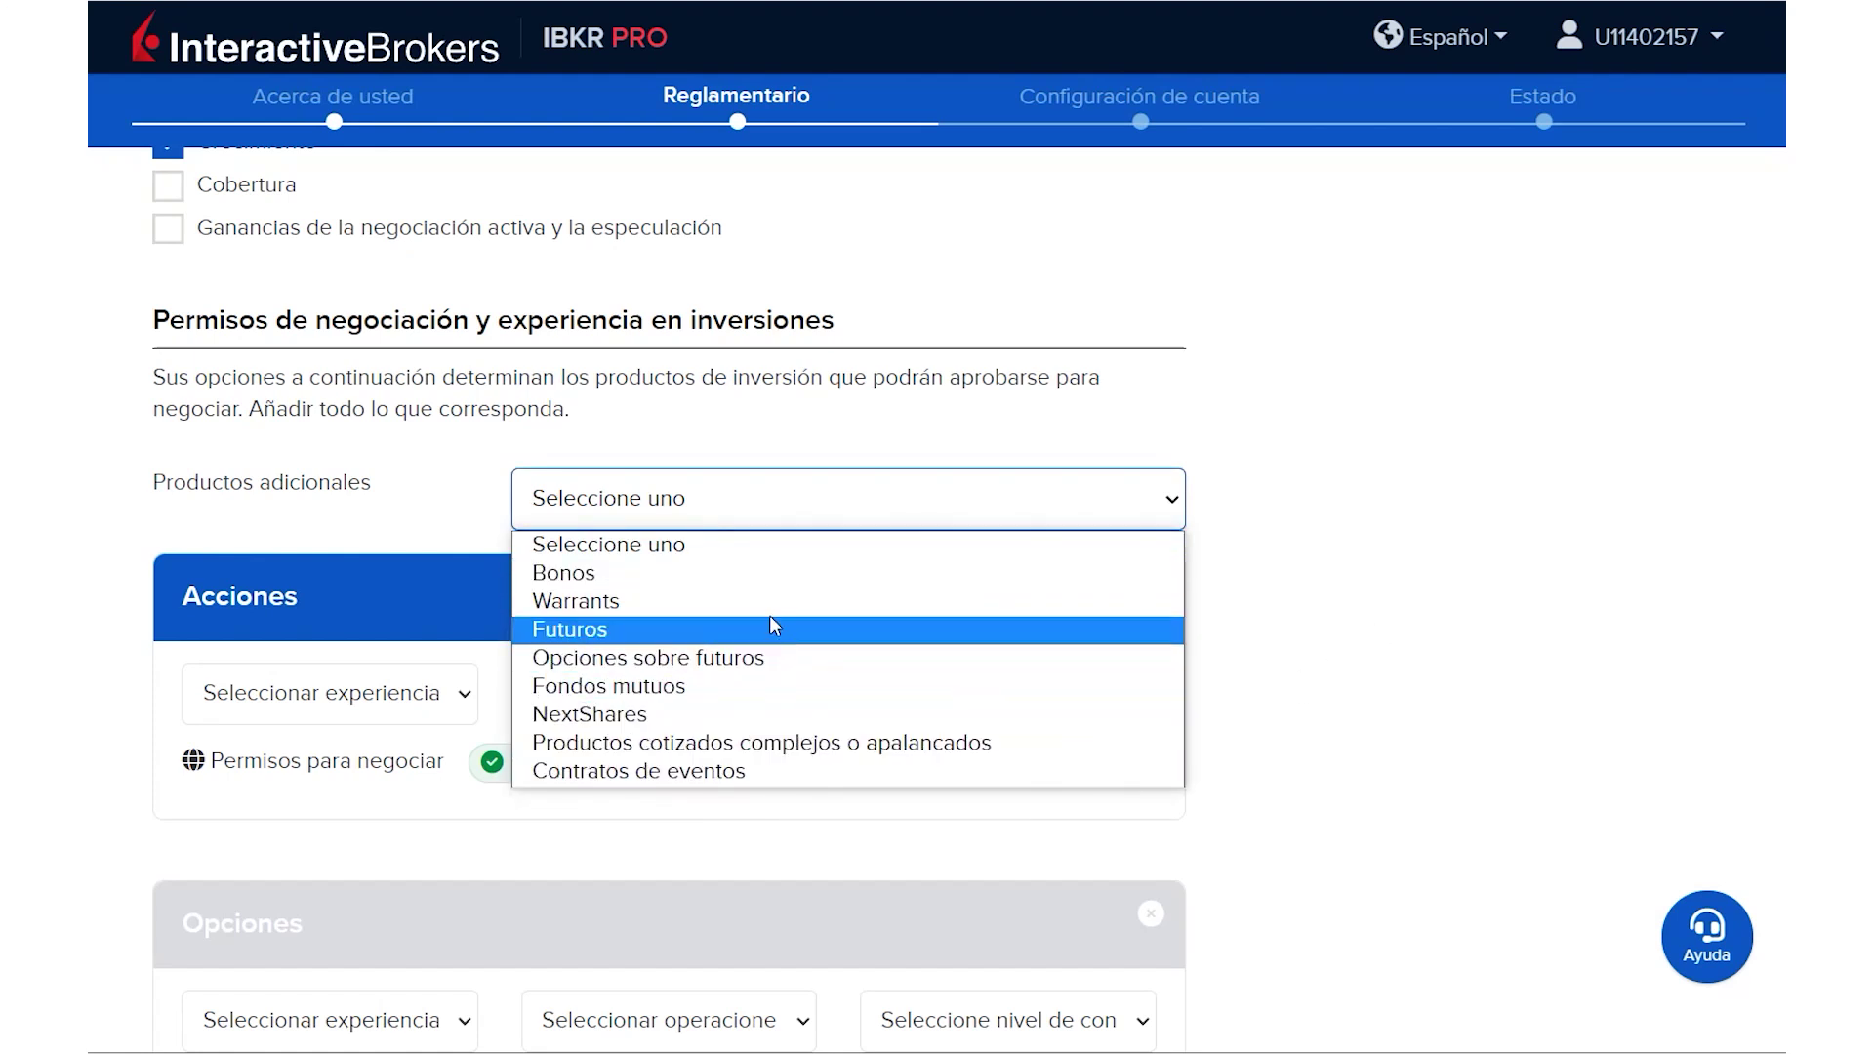
left_click(552, 575)
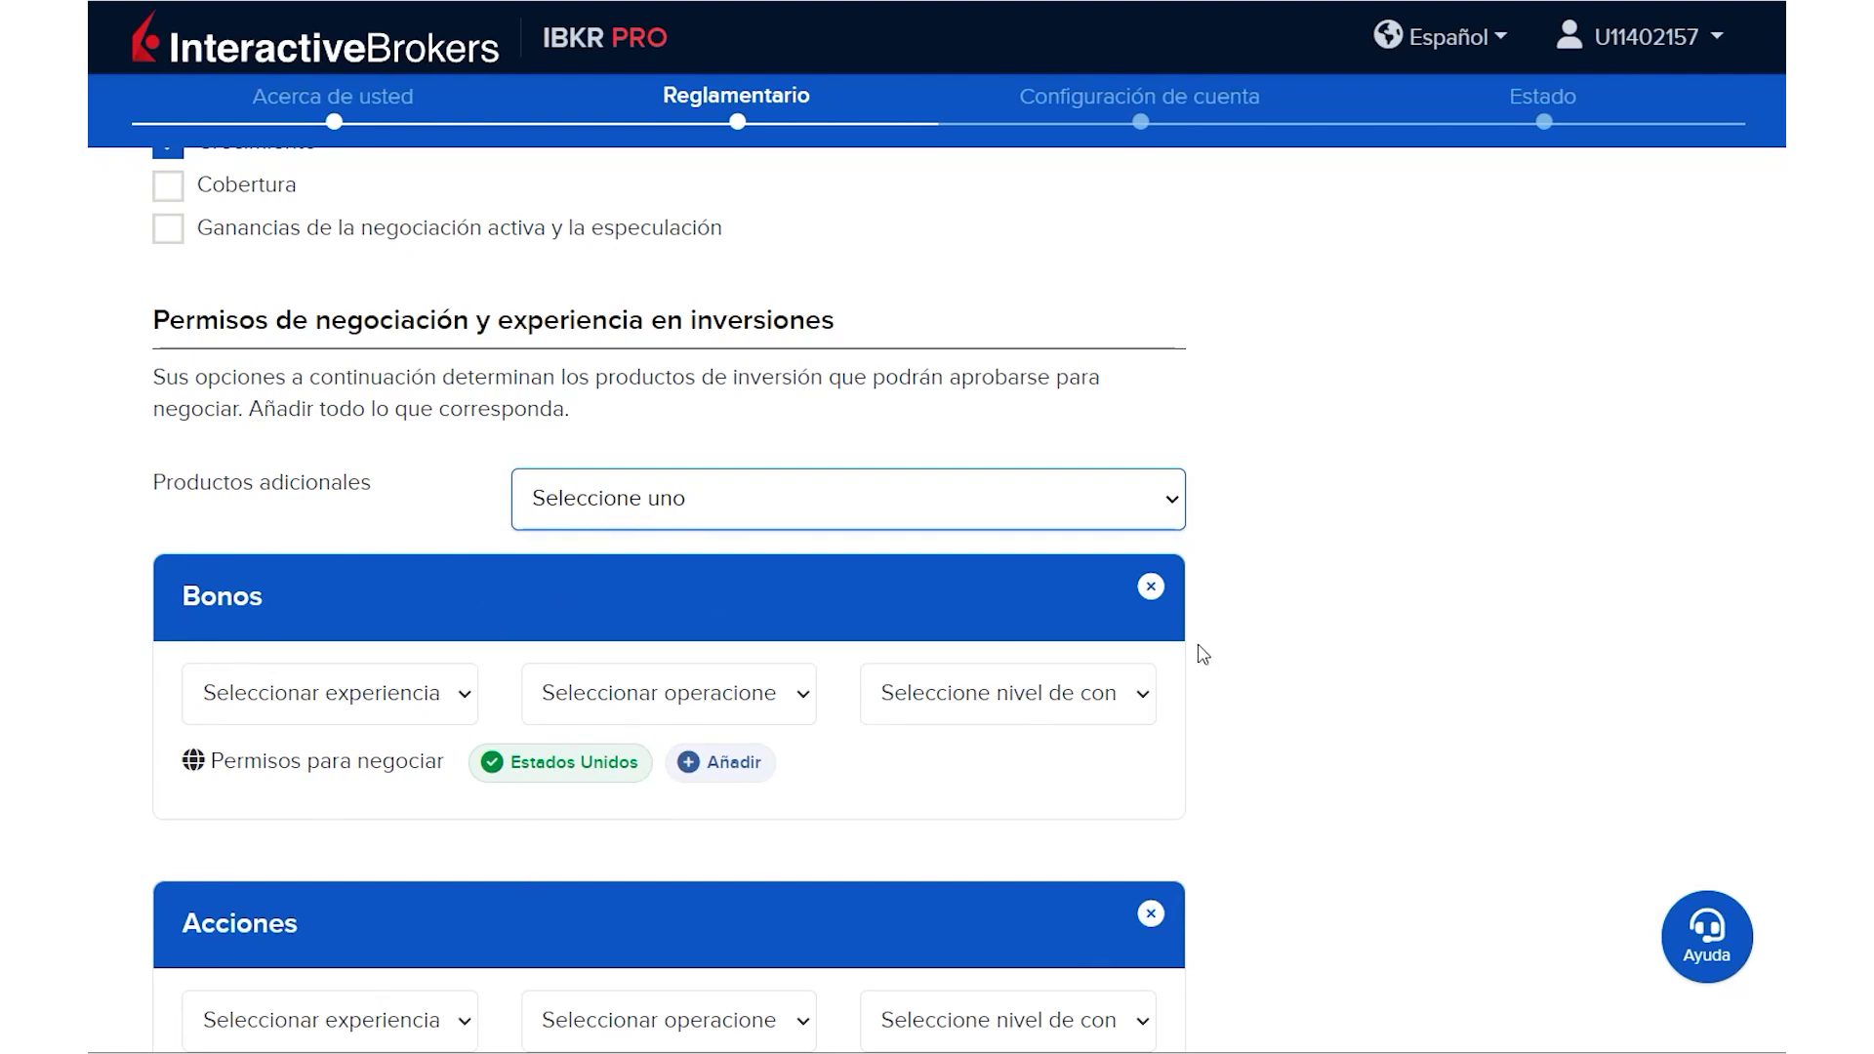
left_click(1153, 589)
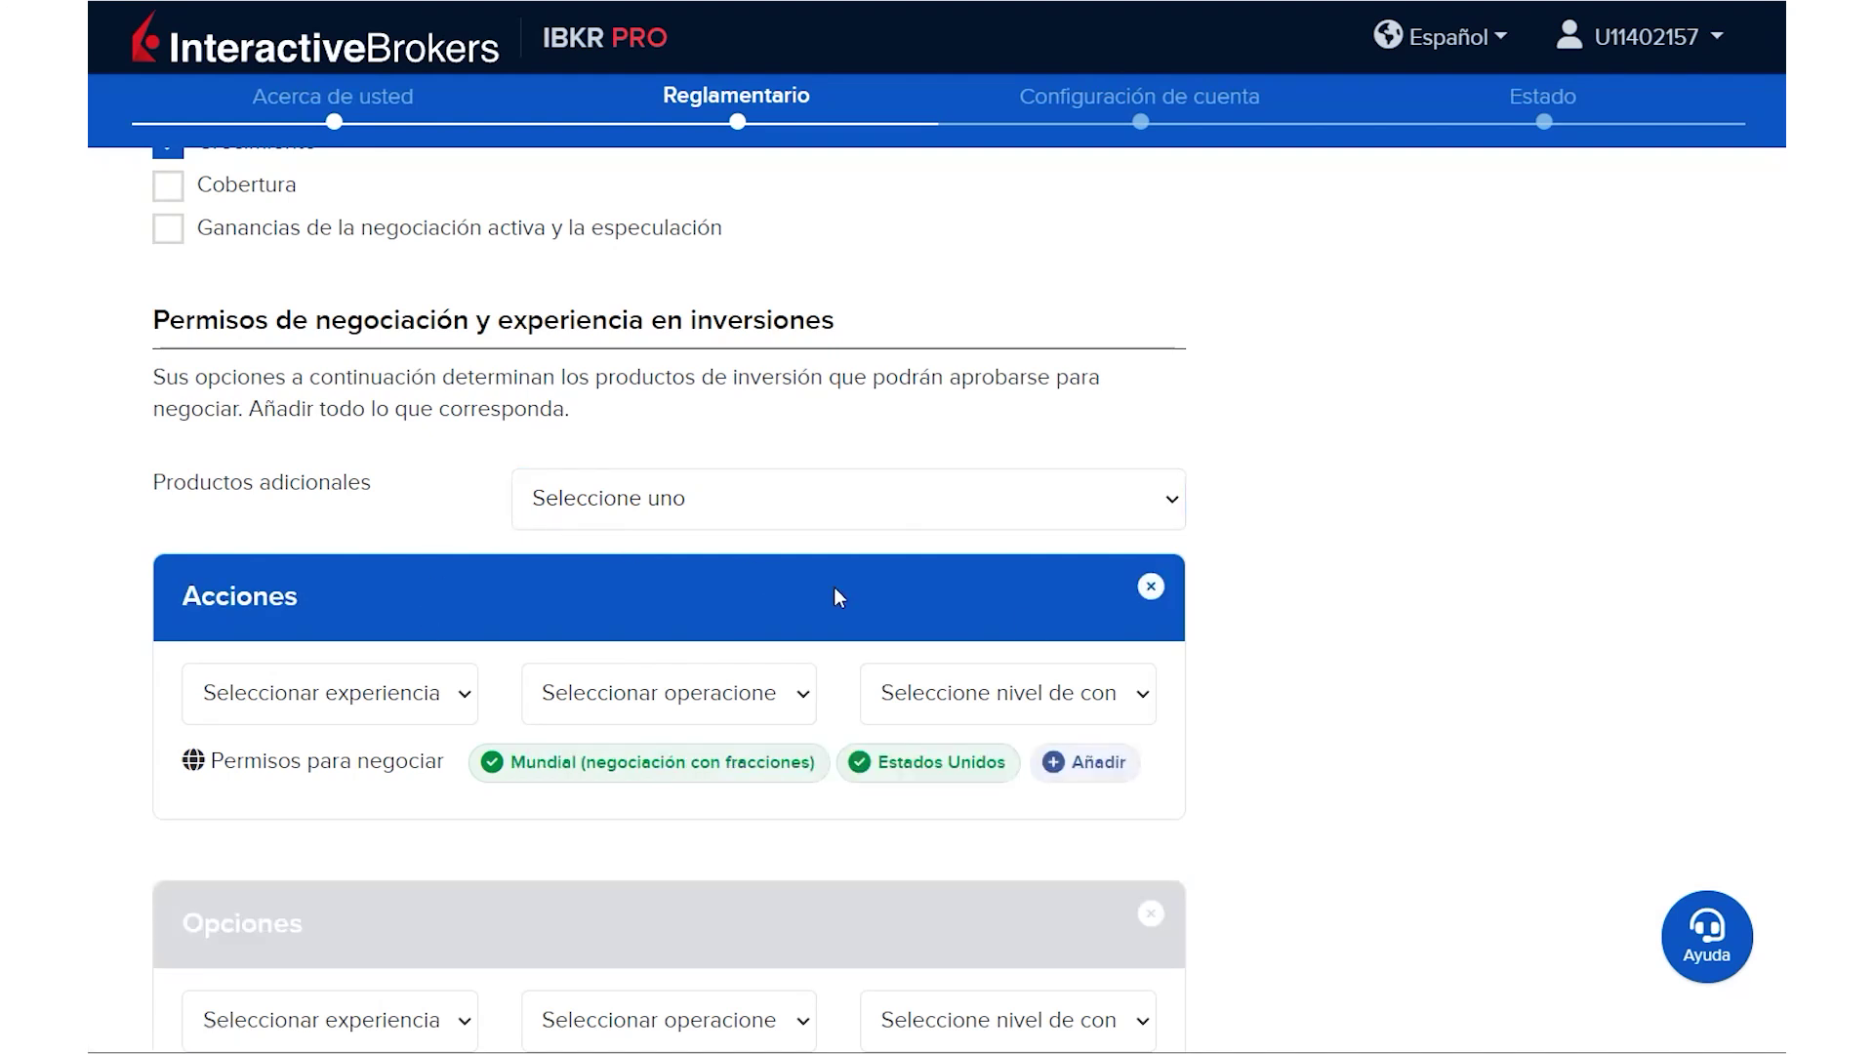
Step: Add Bonos as an additional product to the trading permissions
left_click(915, 522)
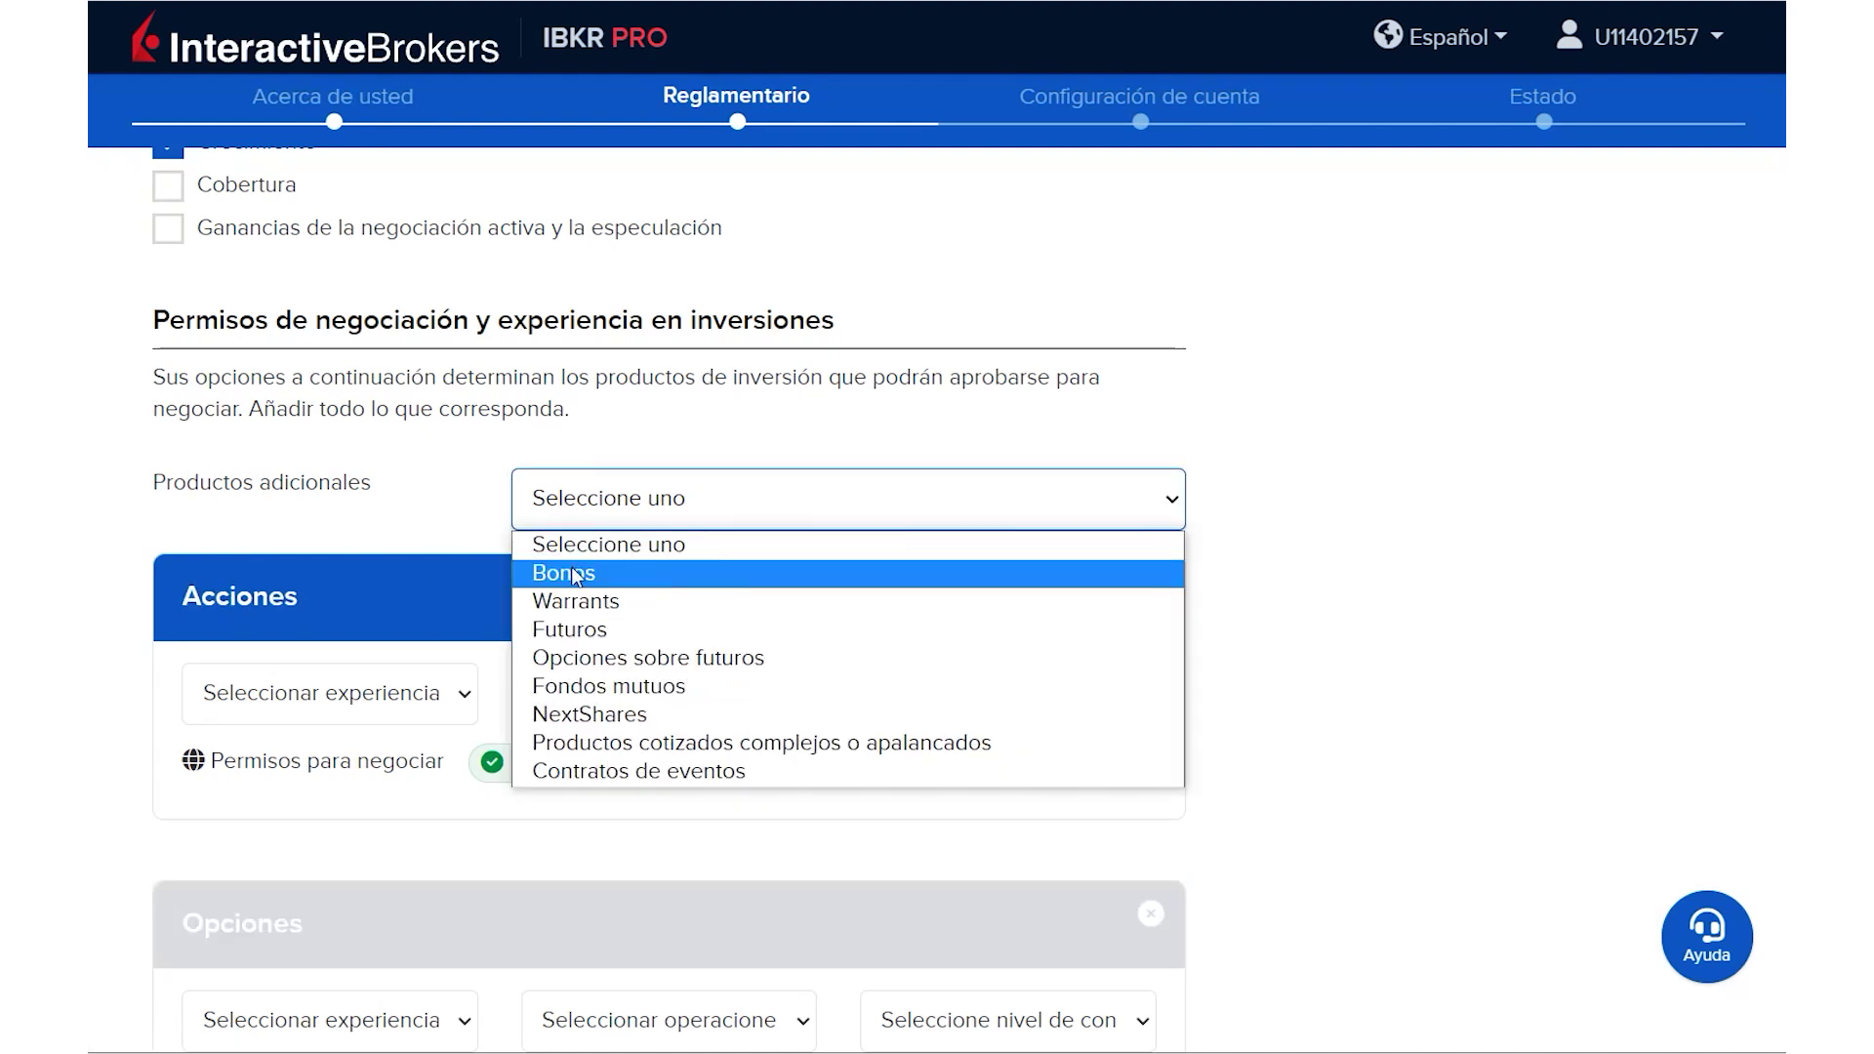
left_click(554, 571)
scroll(984, 867, "down", 1)
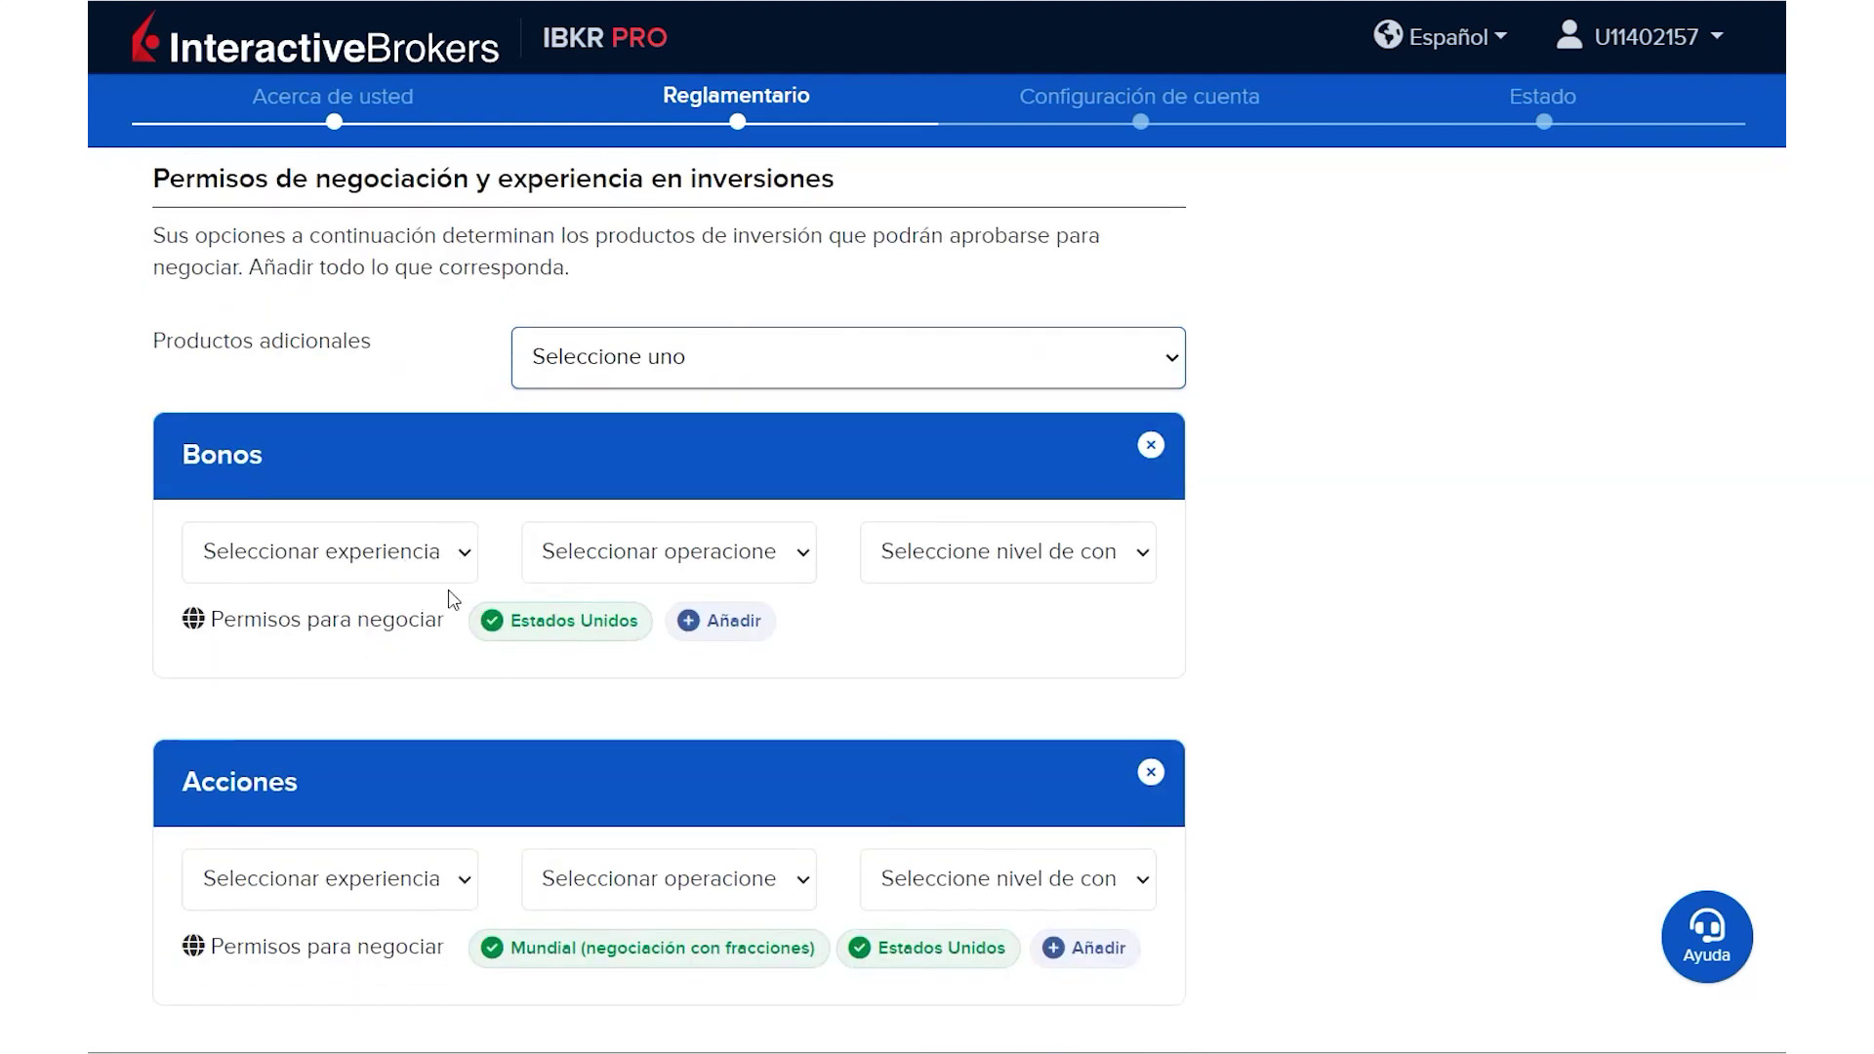
Step: Set the Bonos experience to 5 años de experiencia, 26 - 50 operaciones anuales and Conocimiento avanzado
scroll(481, 729, "down", 8)
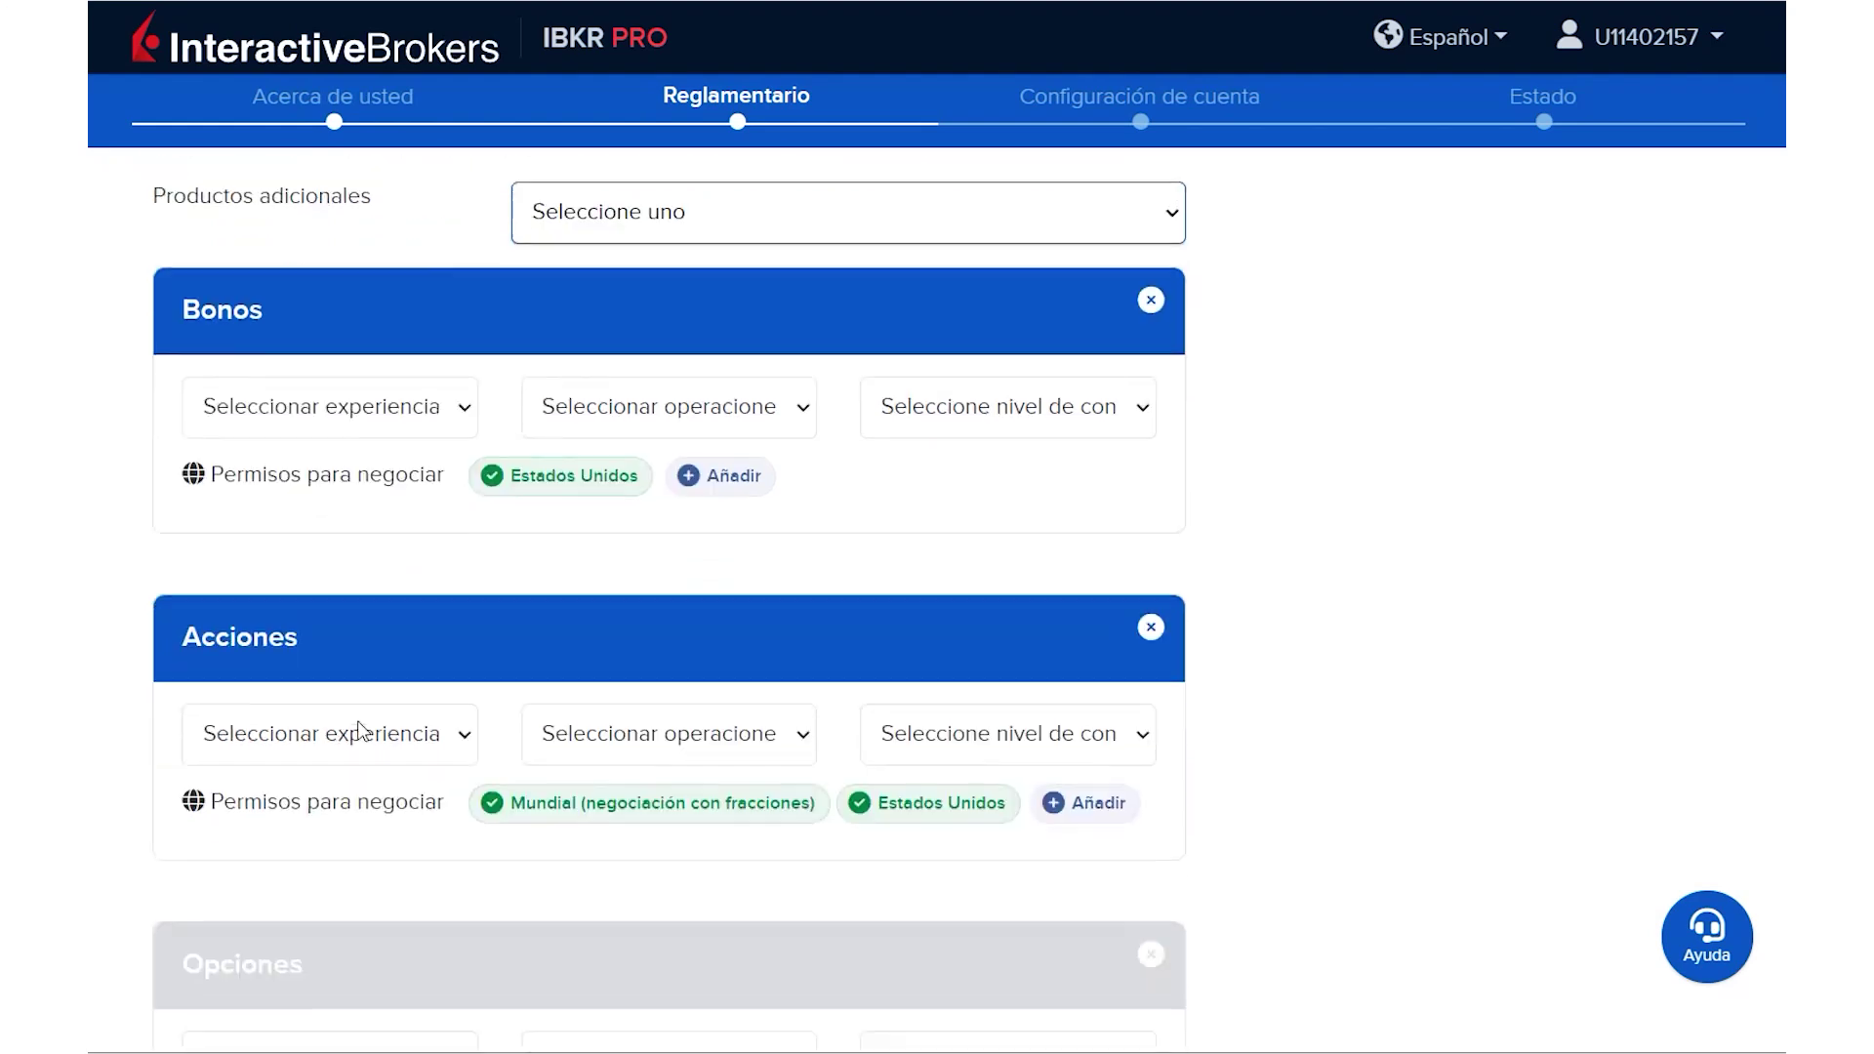
scroll(518, 781, "up", 6)
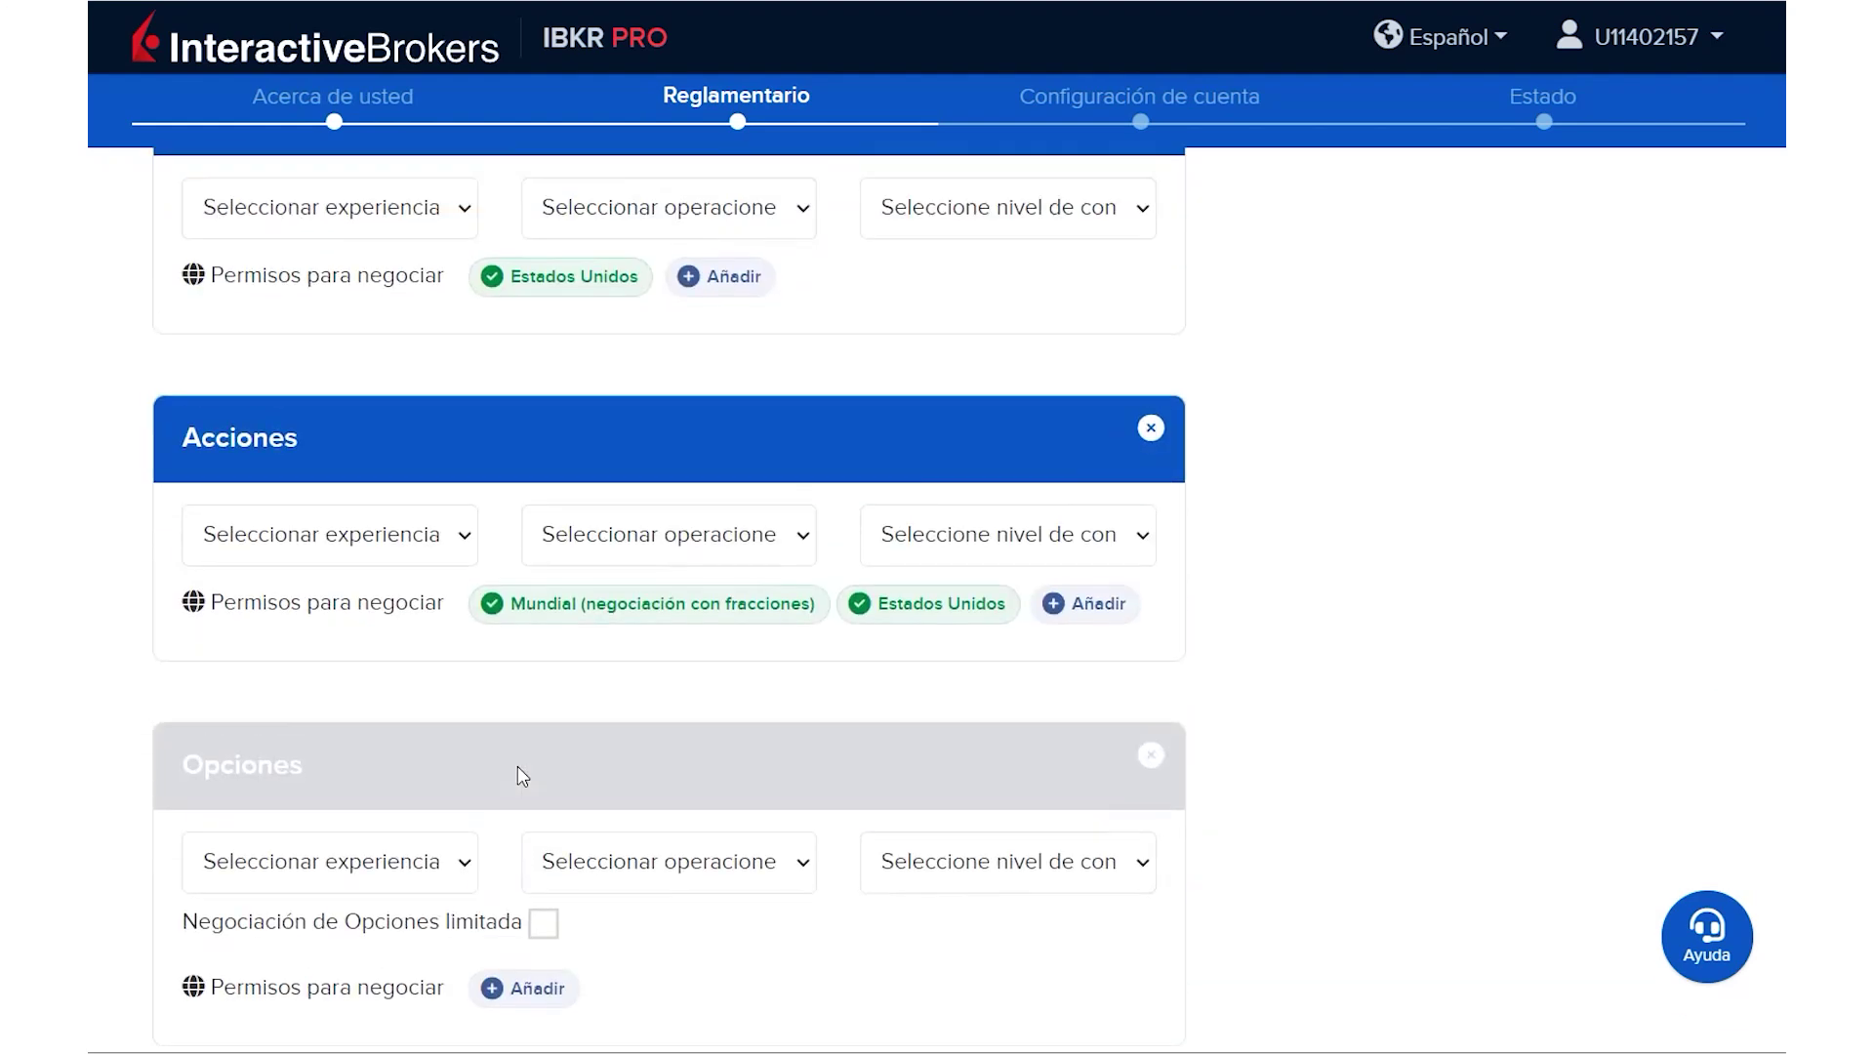
scroll(518, 719, "up", 1)
left_click(462, 565)
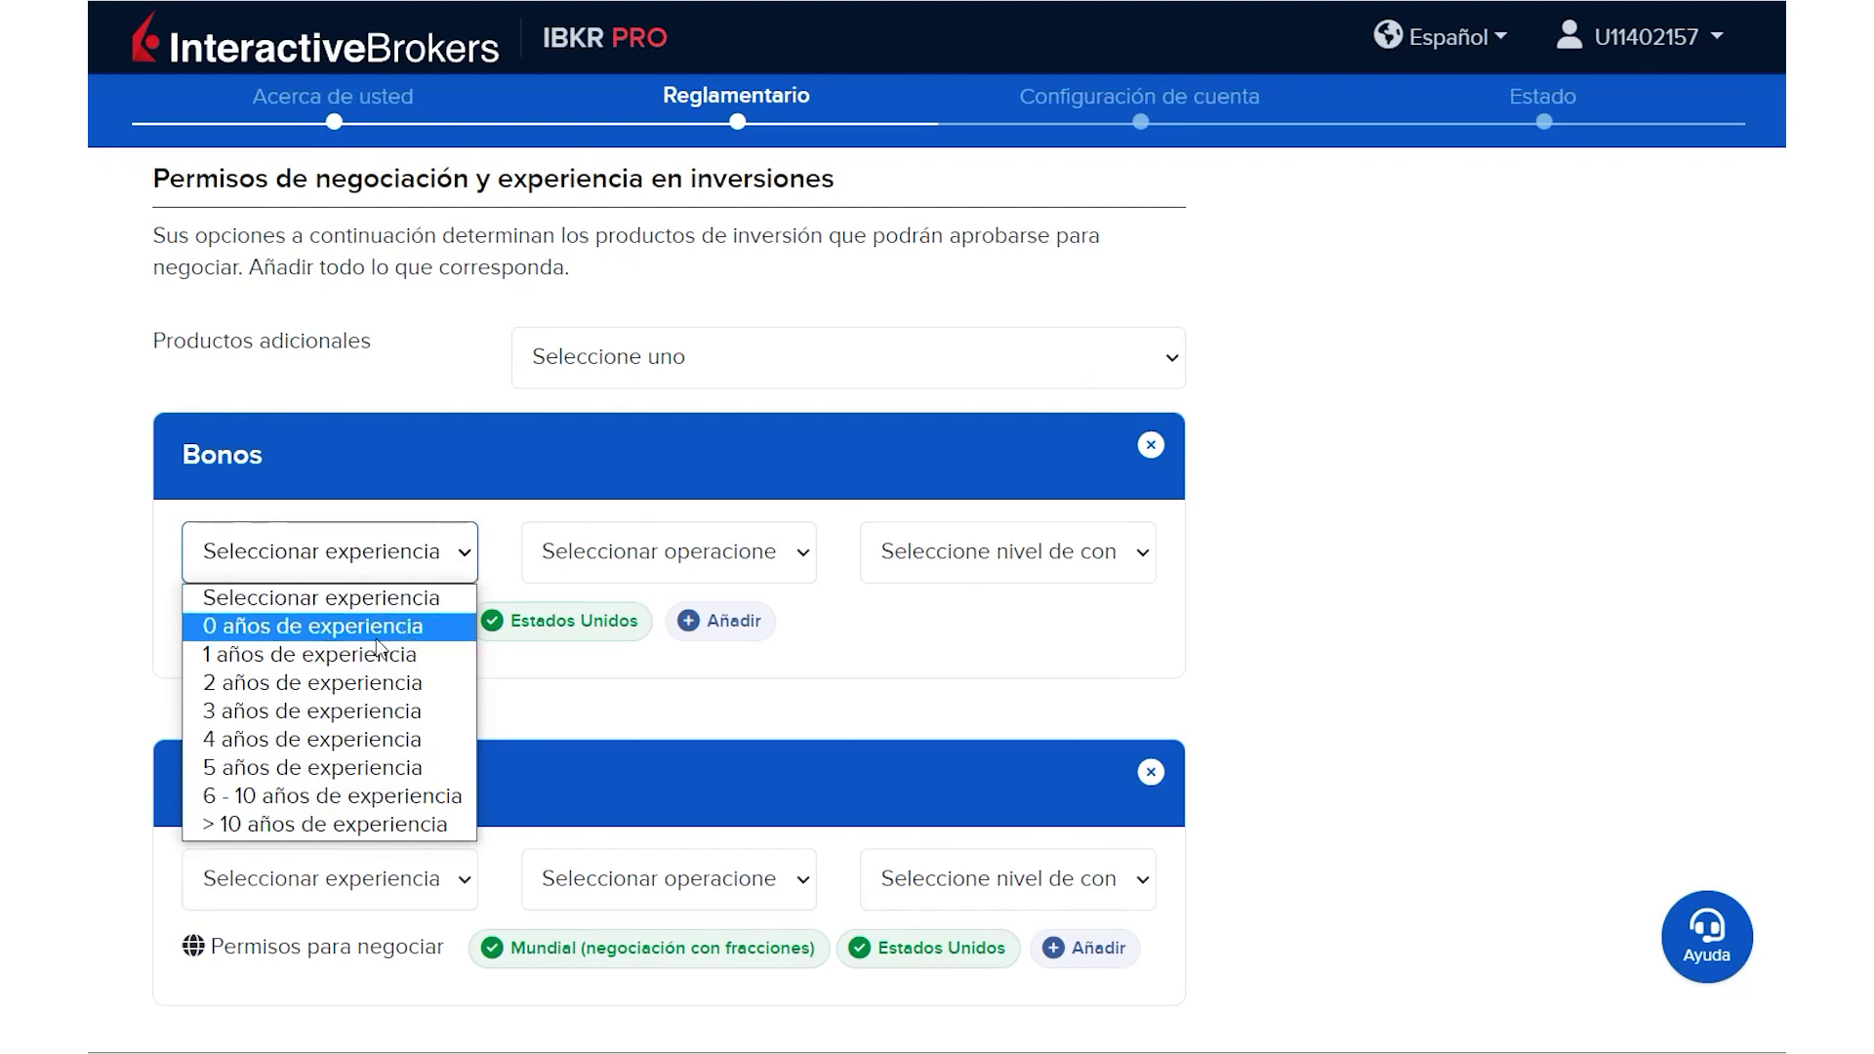
left_click(340, 777)
left_click(757, 563)
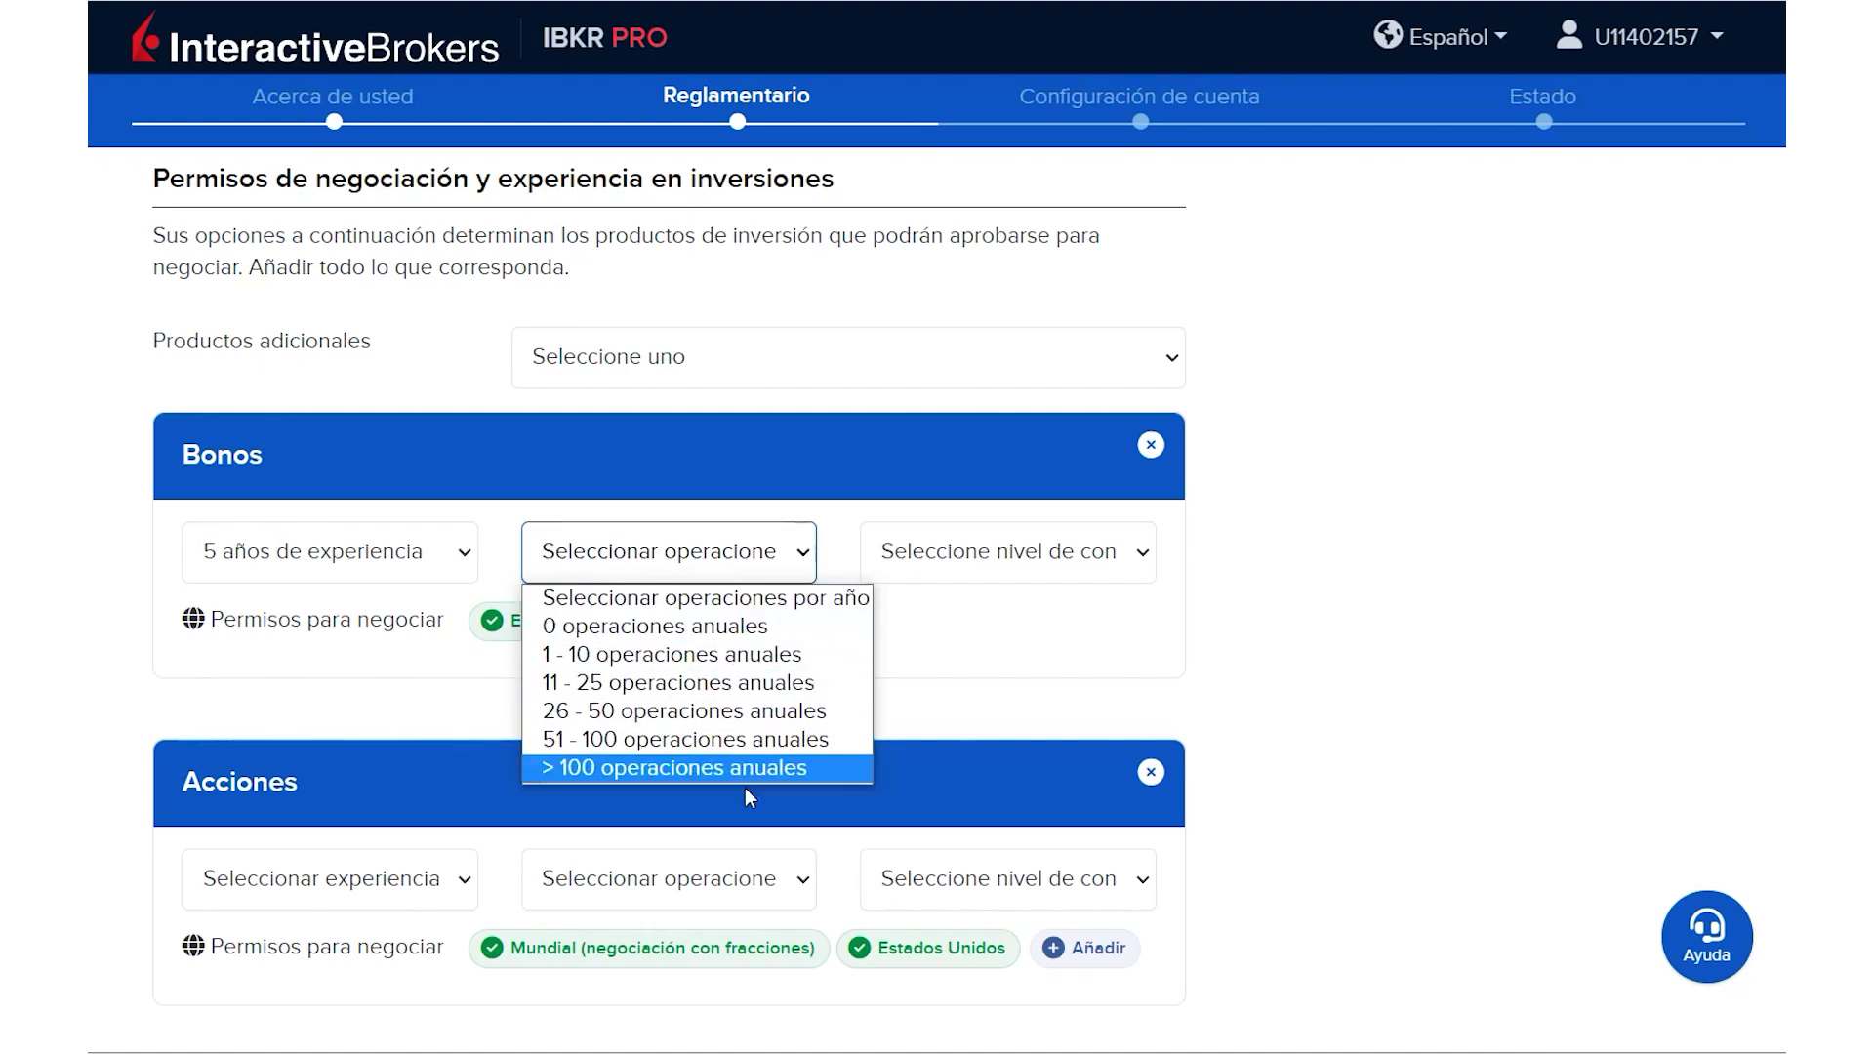
left_click(647, 711)
left_click(1083, 553)
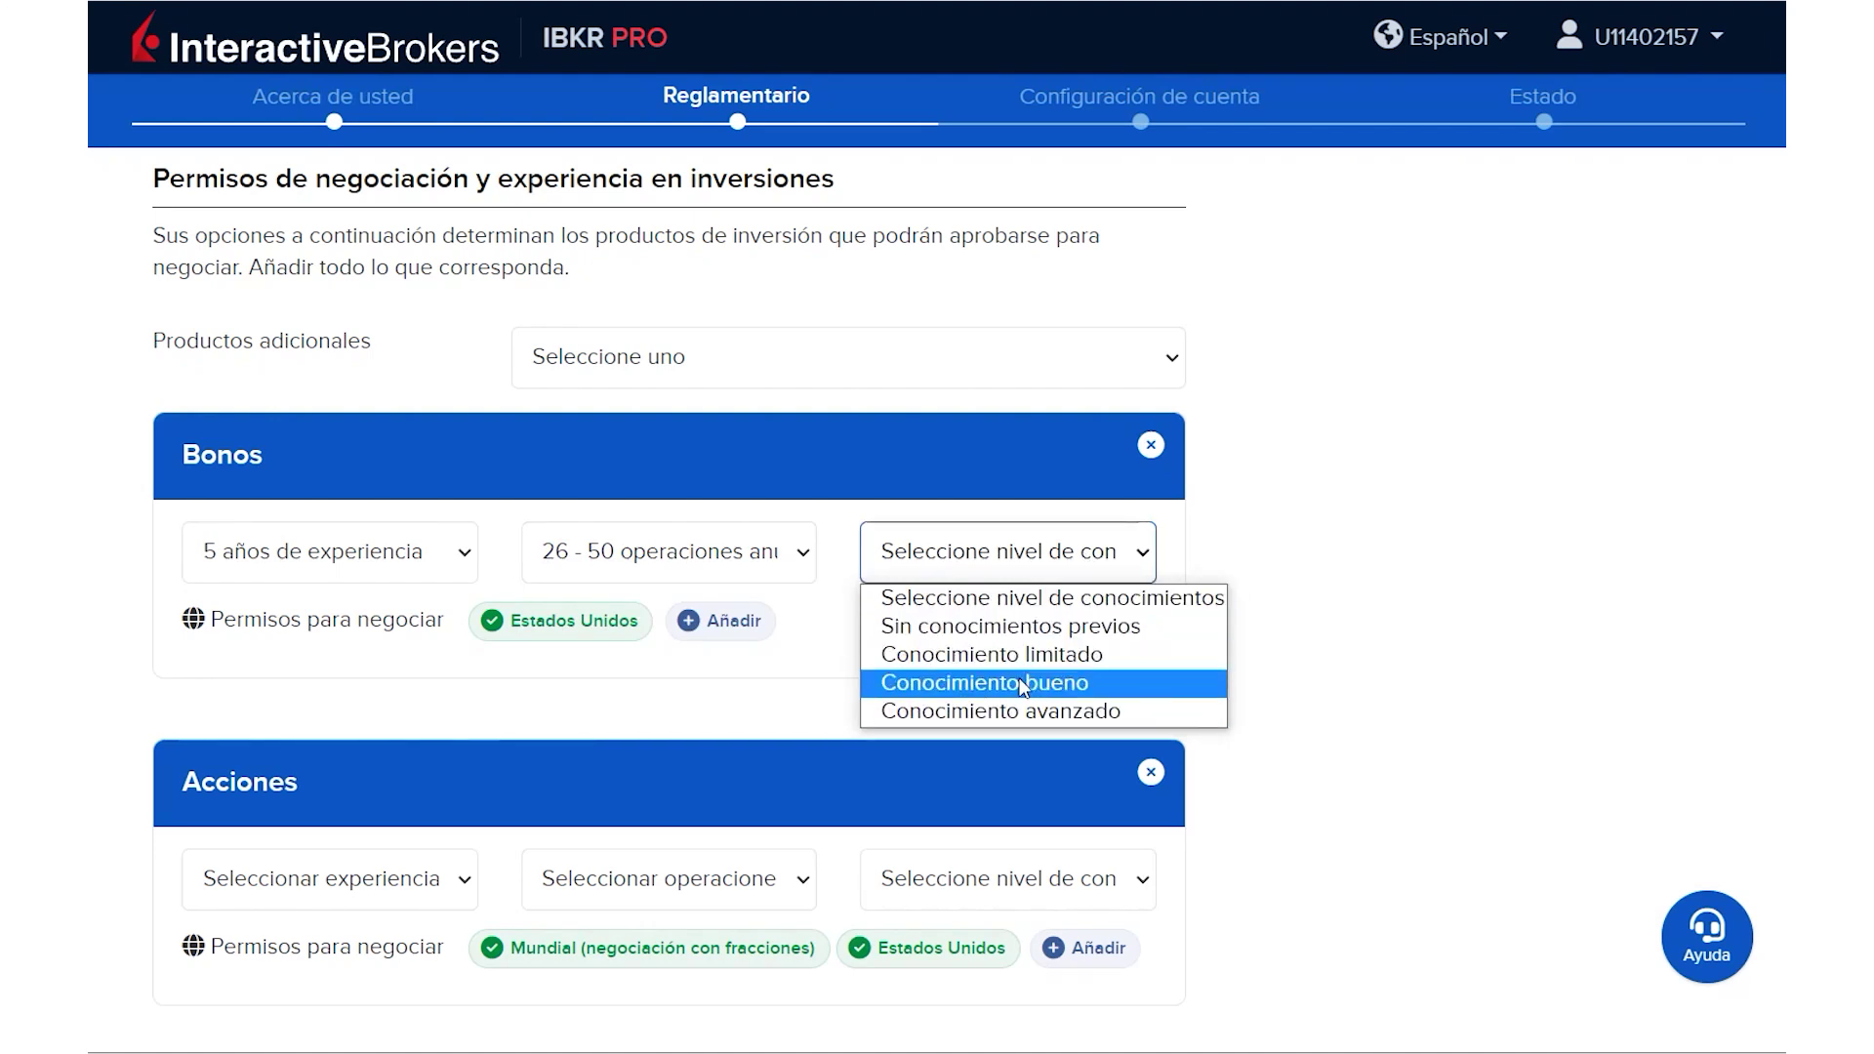
left_click(988, 712)
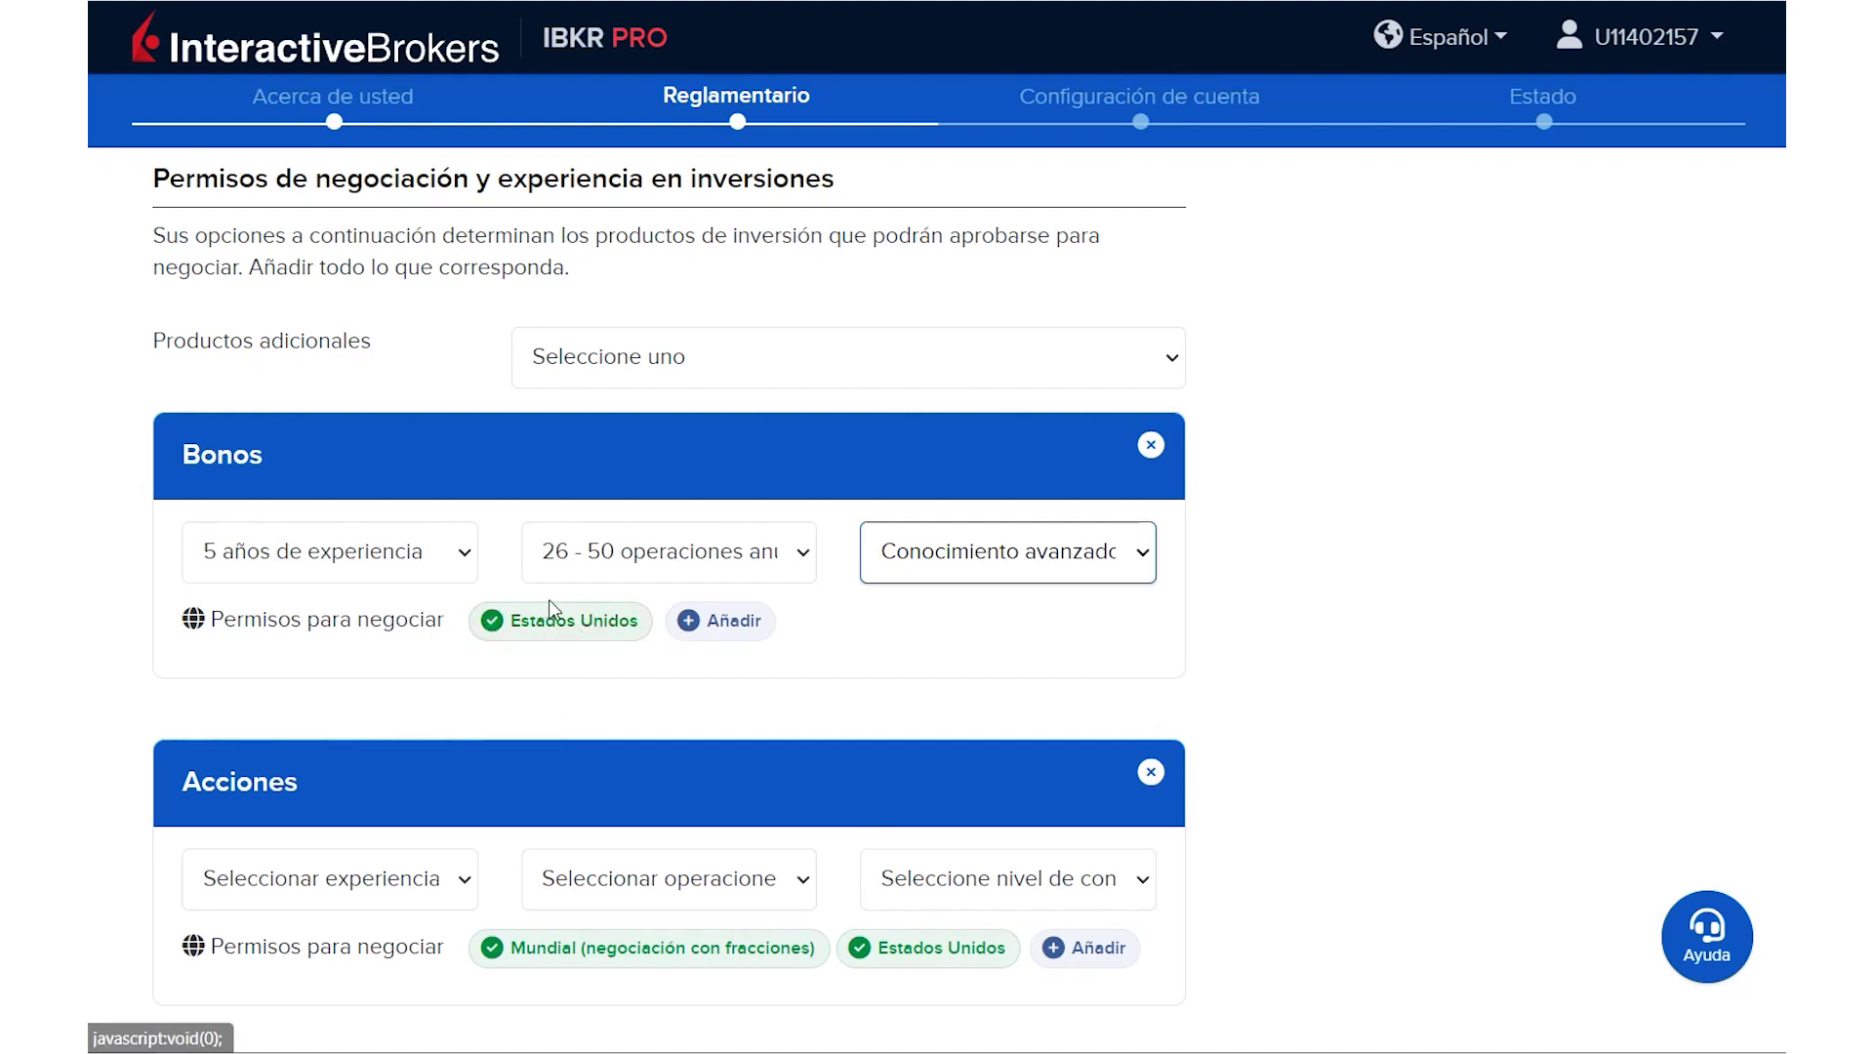
Step: Add Hong Kong and Europa to the Bonos market permissions and save them
left_click(702, 633)
left_click(326, 392)
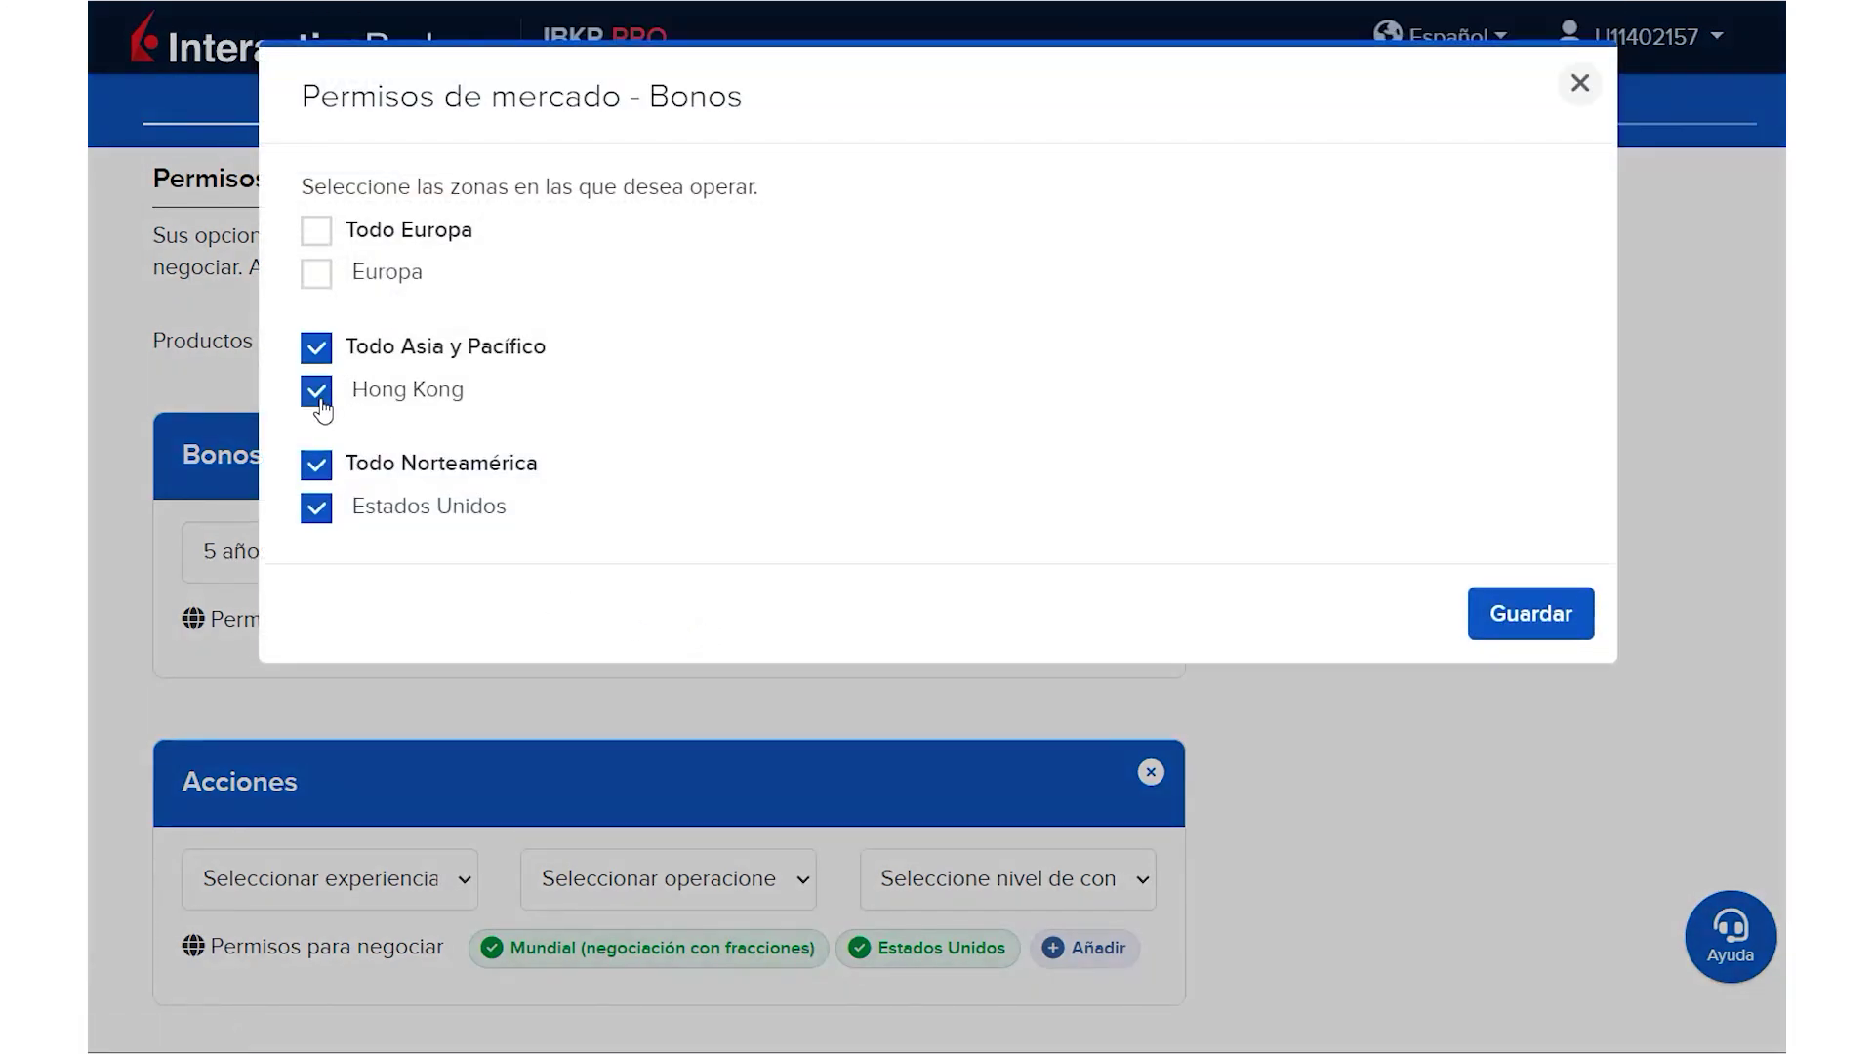
left_click(315, 275)
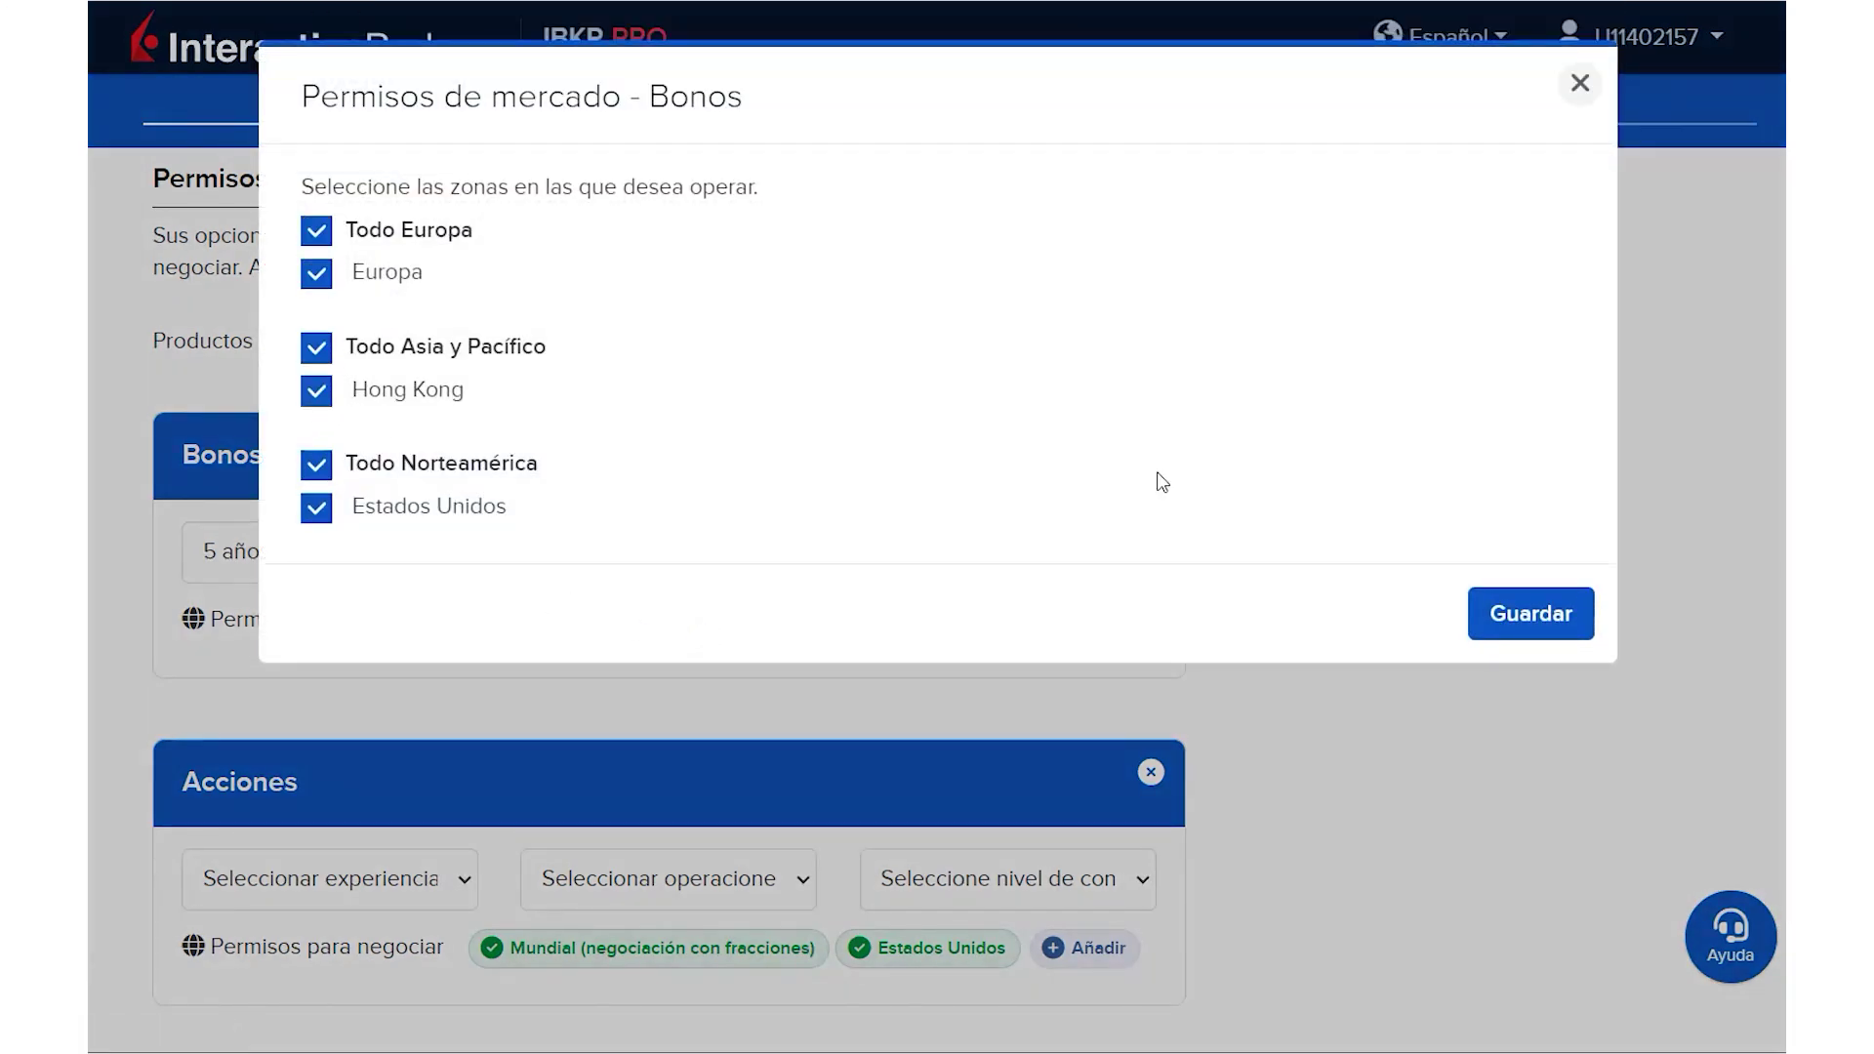
left_click(1508, 615)
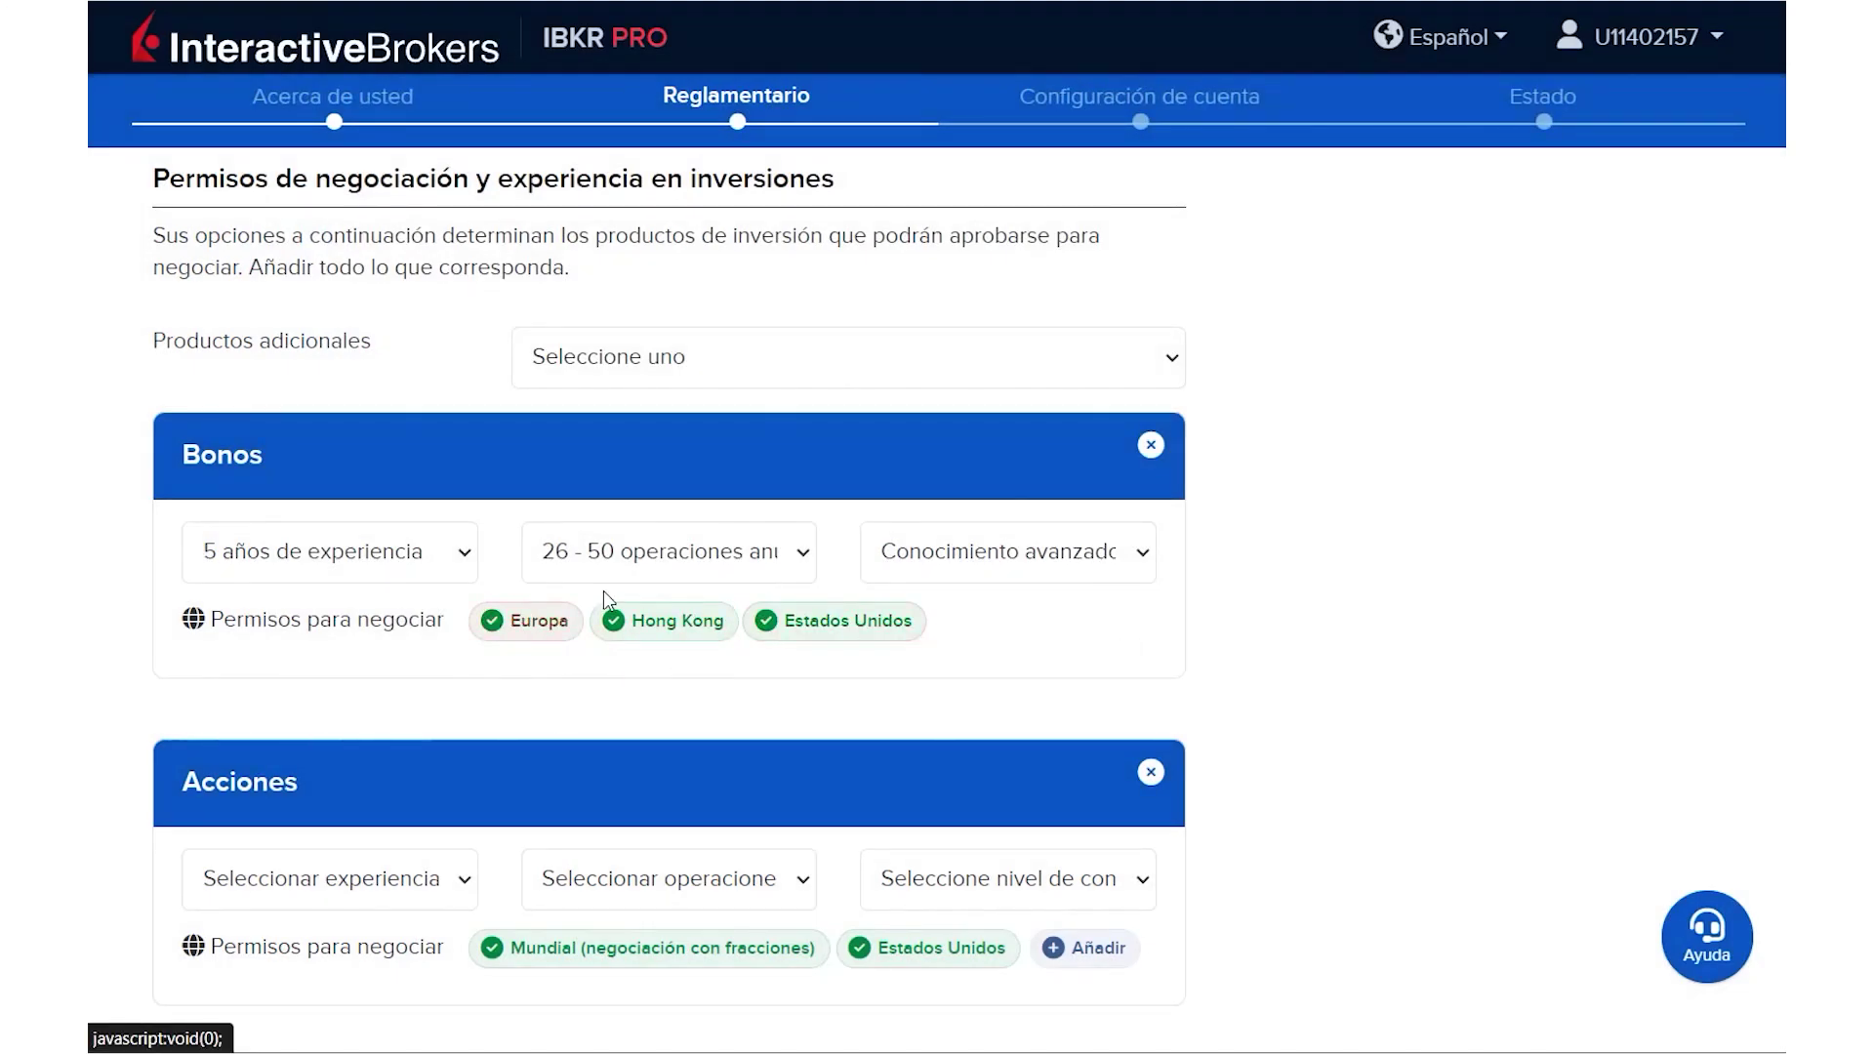
Step: Set the Acciones experience to 3 años de experiencia, 11 - 25 operaciones anuales and Conocimiento limitado
scroll(1273, 770, "down", 3)
scroll(1274, 770, "down", 1)
scroll(347, 619, "up", 3)
scroll(654, 641, "down", 3)
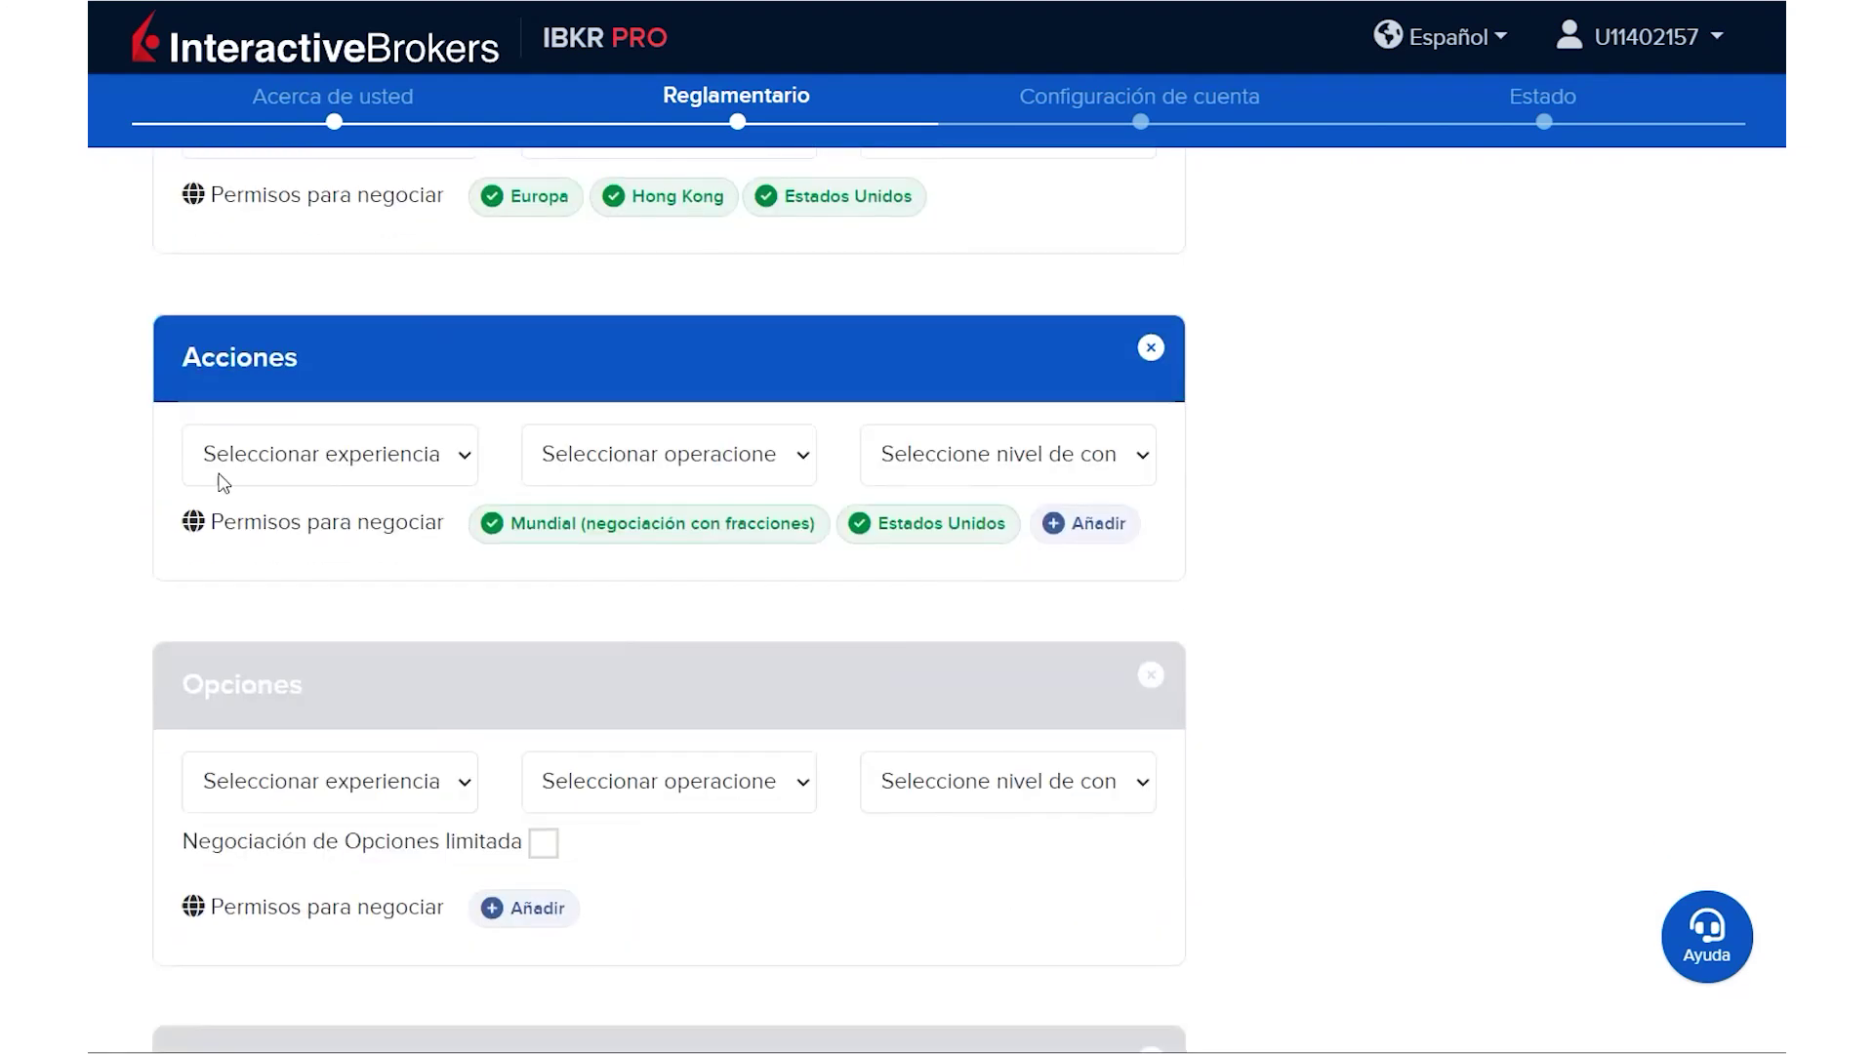
left_click(374, 462)
left_click(323, 613)
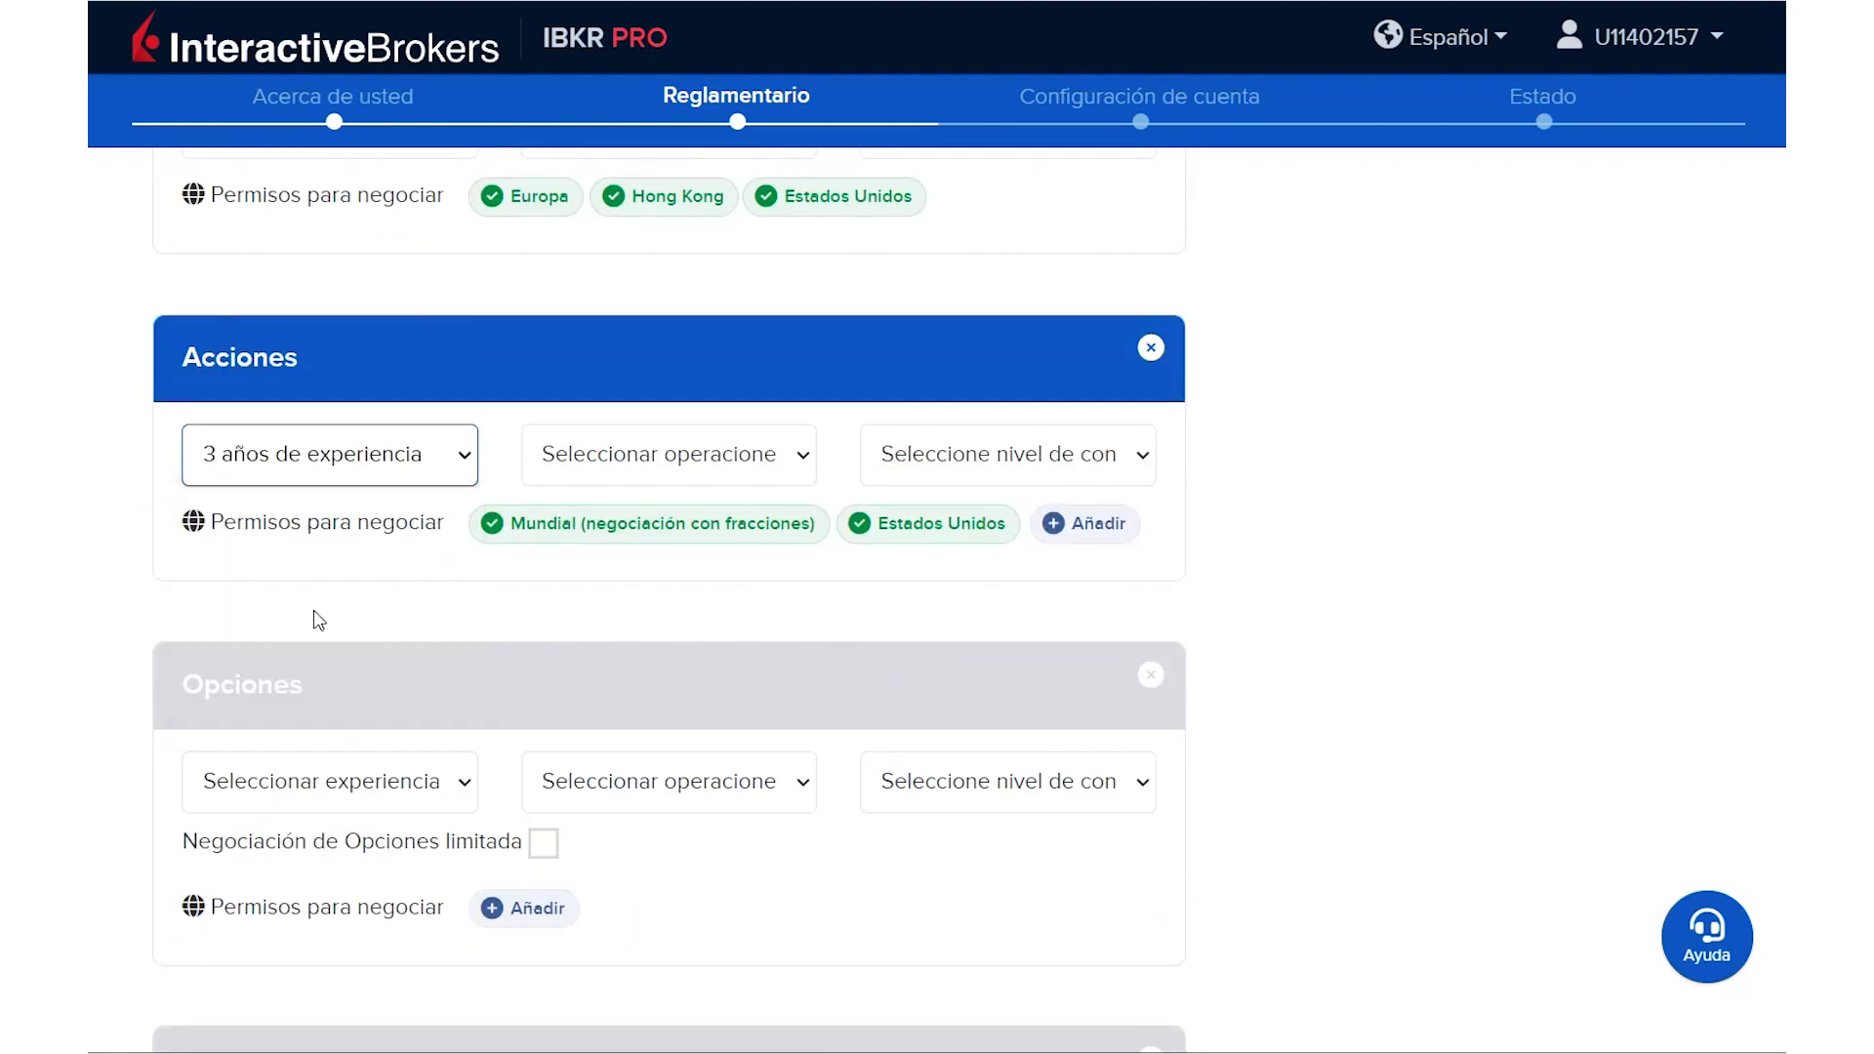
left_click(648, 476)
left_click(657, 576)
left_click(983, 444)
left_click(1015, 556)
Step: Examine the market zones available for Acciones permissions and close the list without changing any selection
left_click(1071, 527)
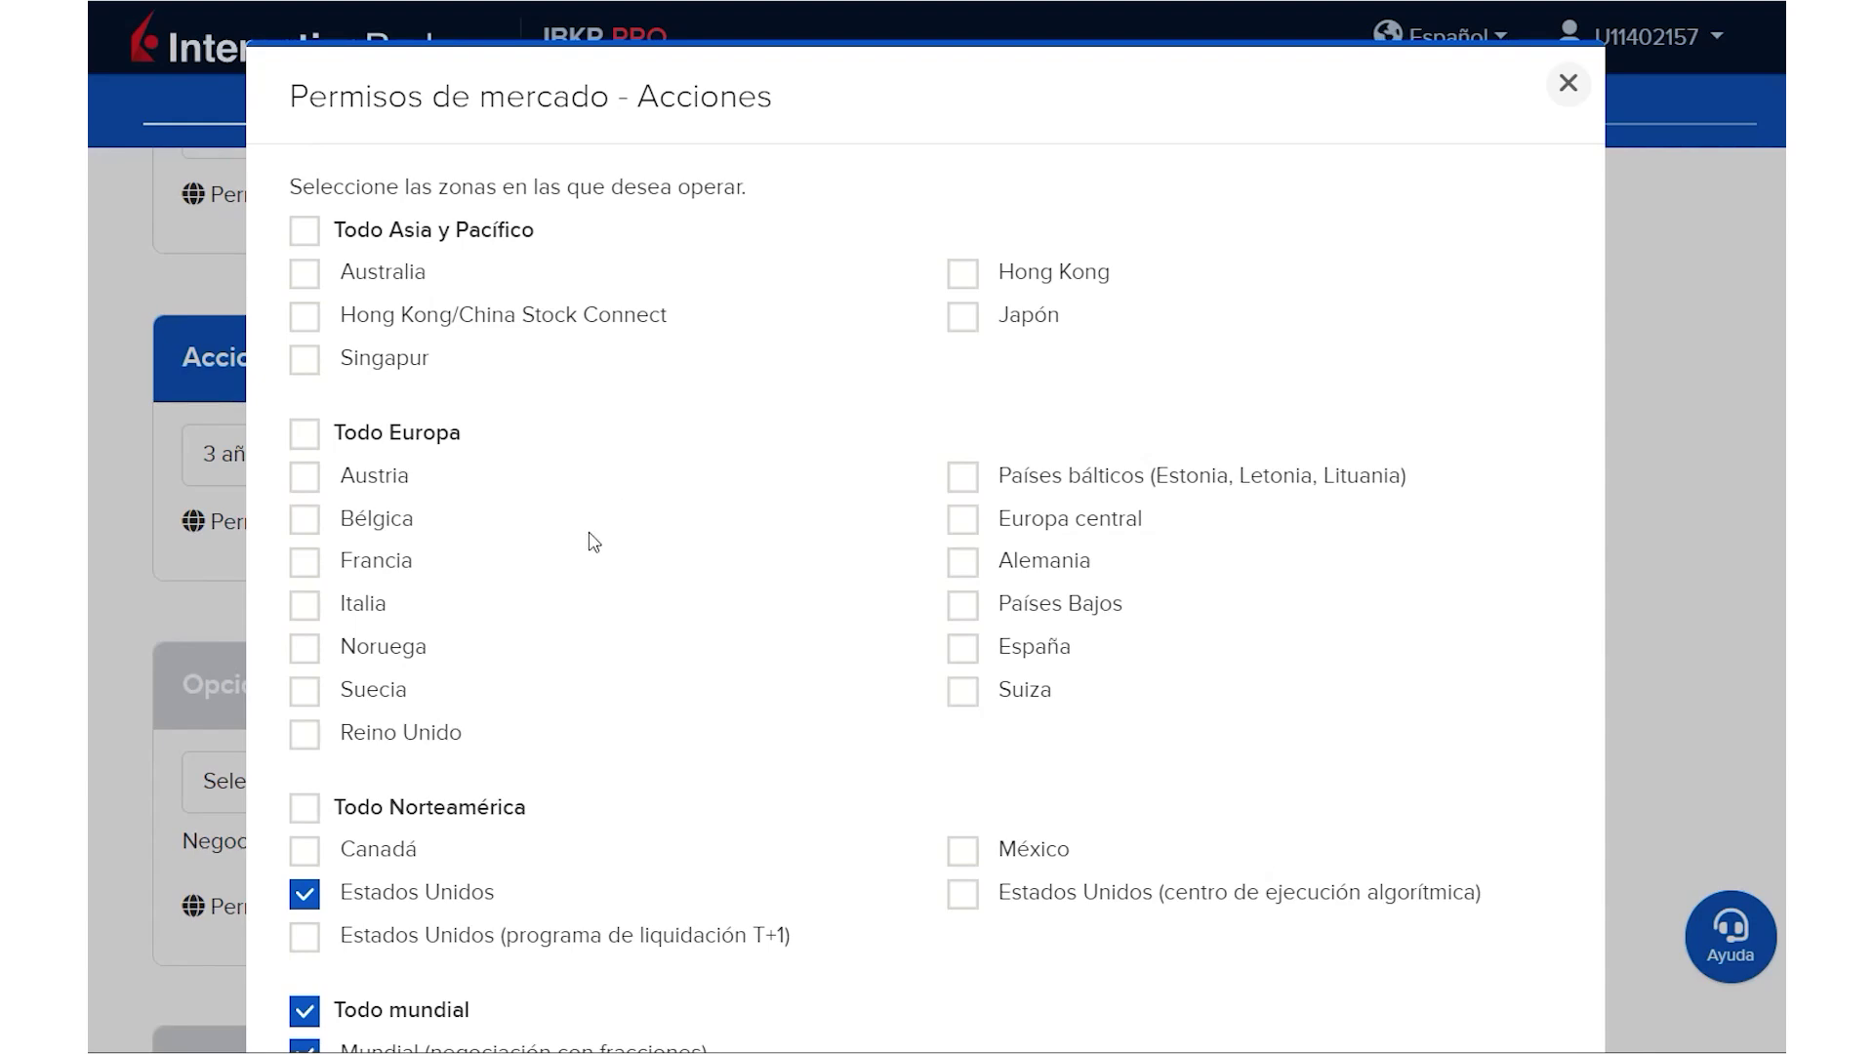
scroll(699, 556, "down", 2)
scroll(697, 556, "down", 1)
scroll(697, 556, "up", 3)
scroll(697, 556, "down", 3)
scroll(699, 558, "up", 3)
scroll(895, 502, "down", 3)
scroll(581, 459, "up", 3)
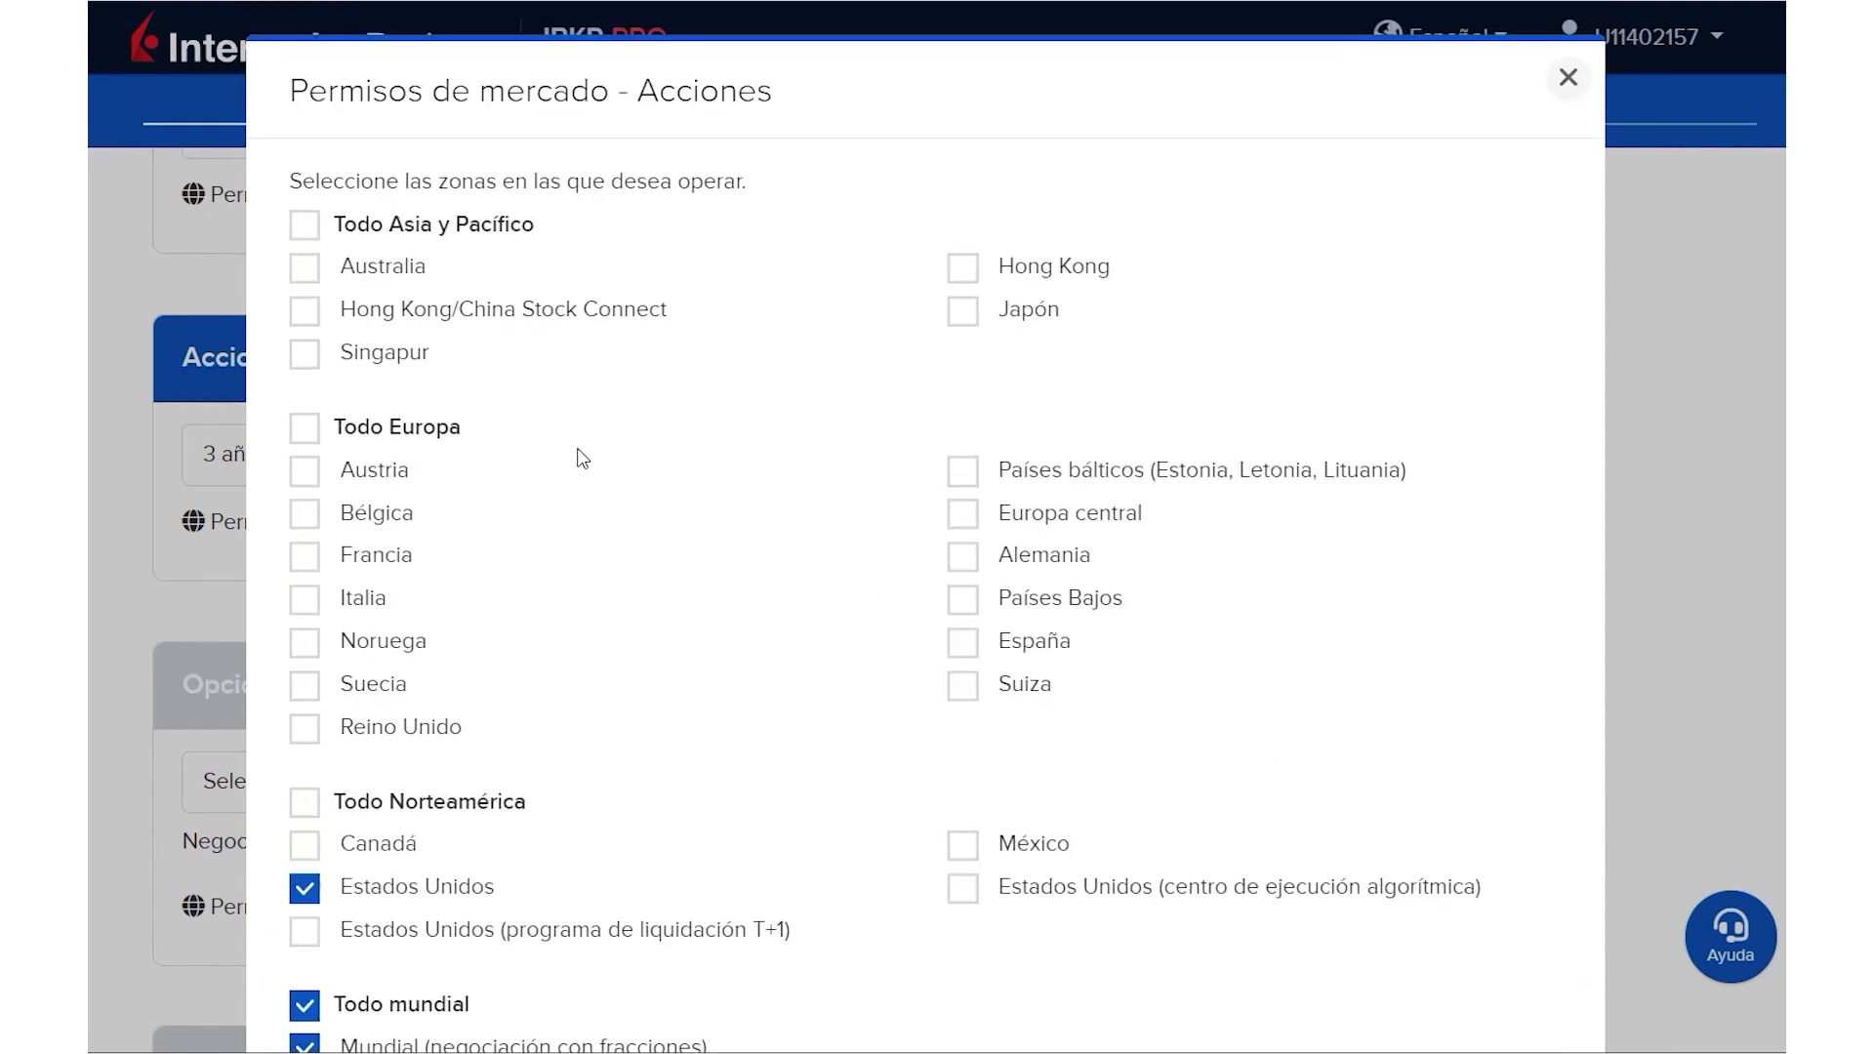
scroll(946, 657, "down", 3)
scroll(952, 661, "up", 3)
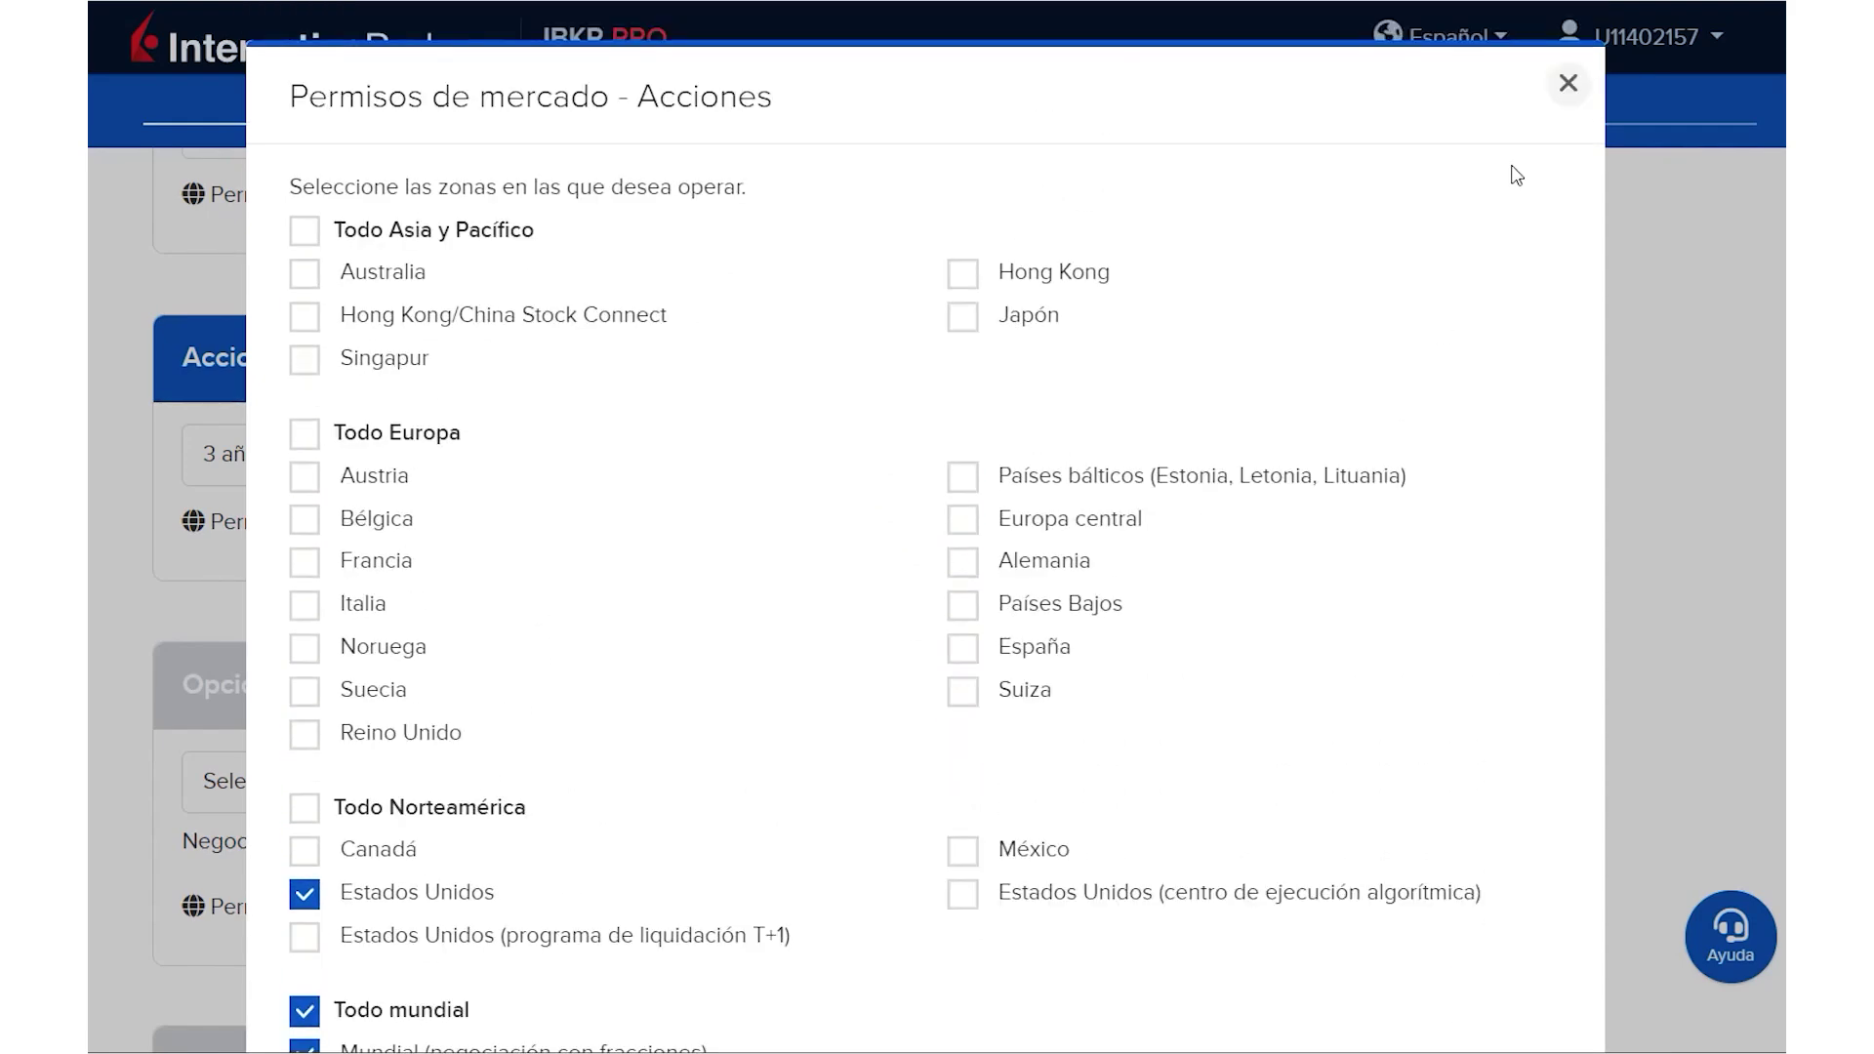
left_click(1566, 82)
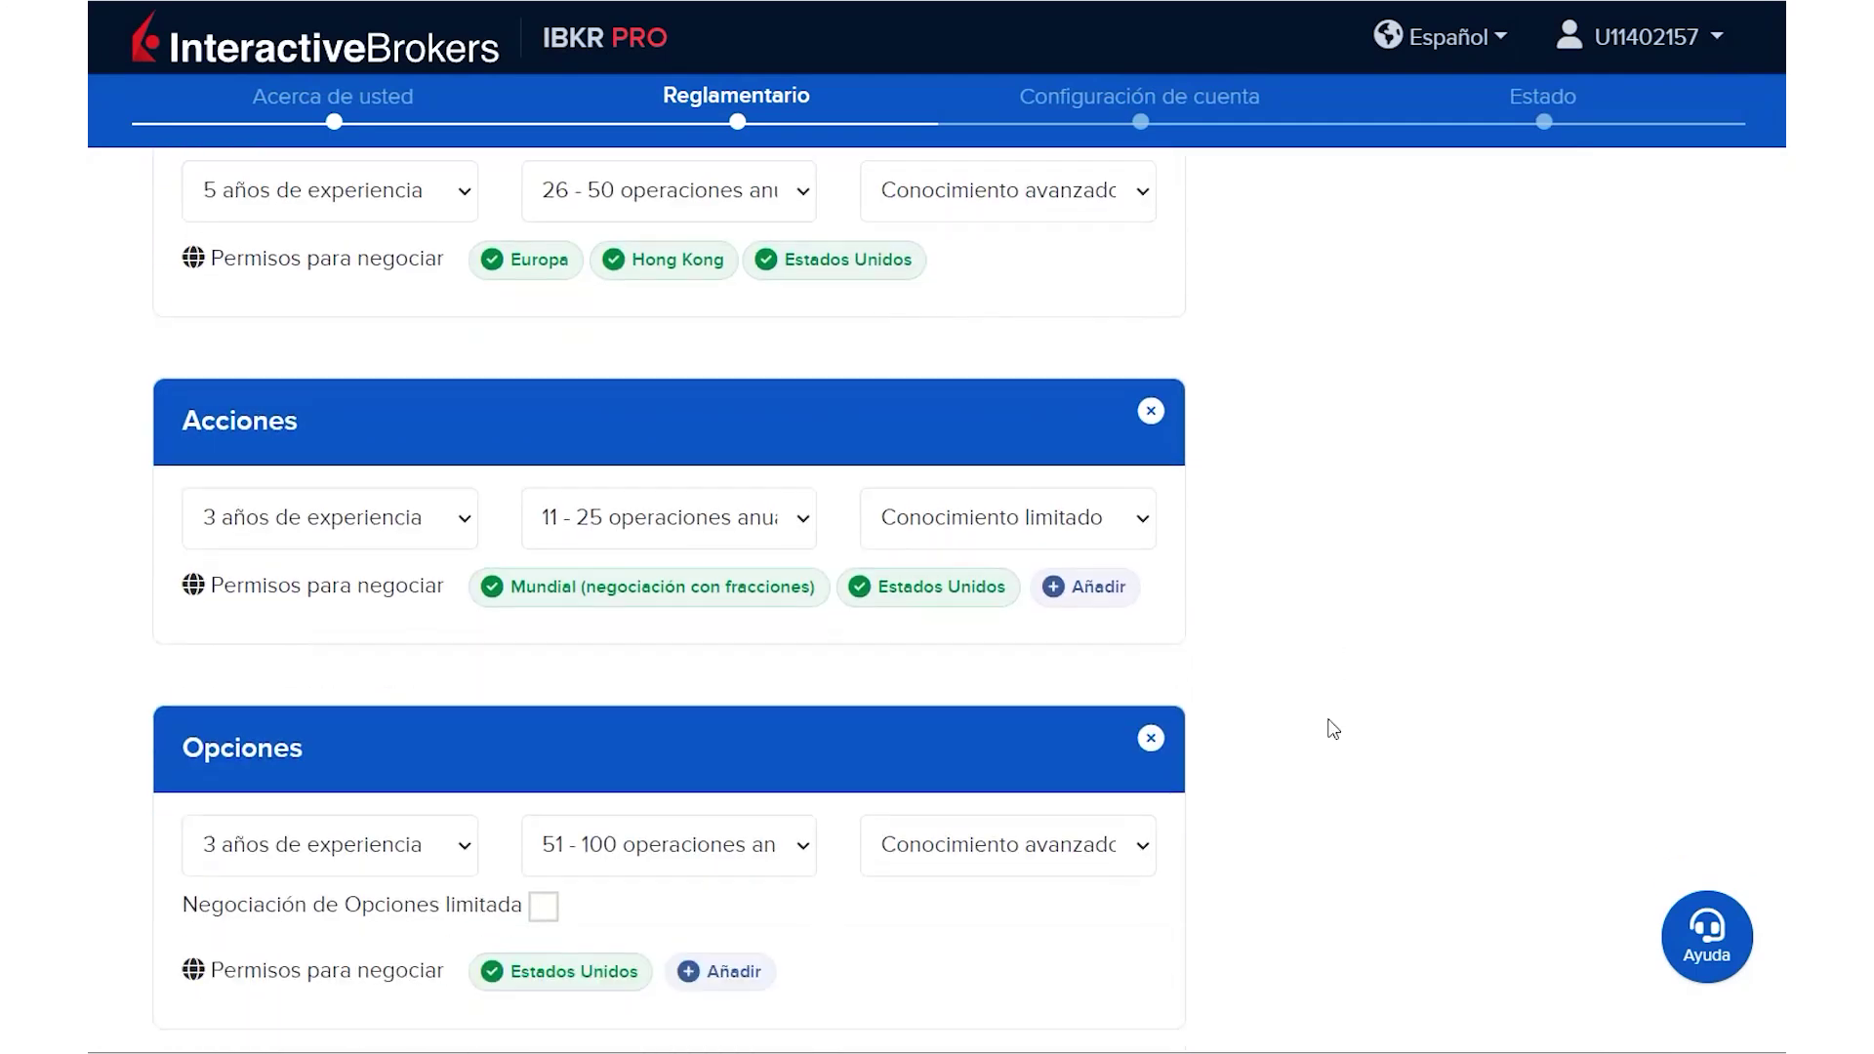
Step: Review the remaining product permissions and the Información reglamentaria questions about employment in or control of a listed company
scroll(381, 709, "down", 2)
scroll(1349, 701, "down", 8)
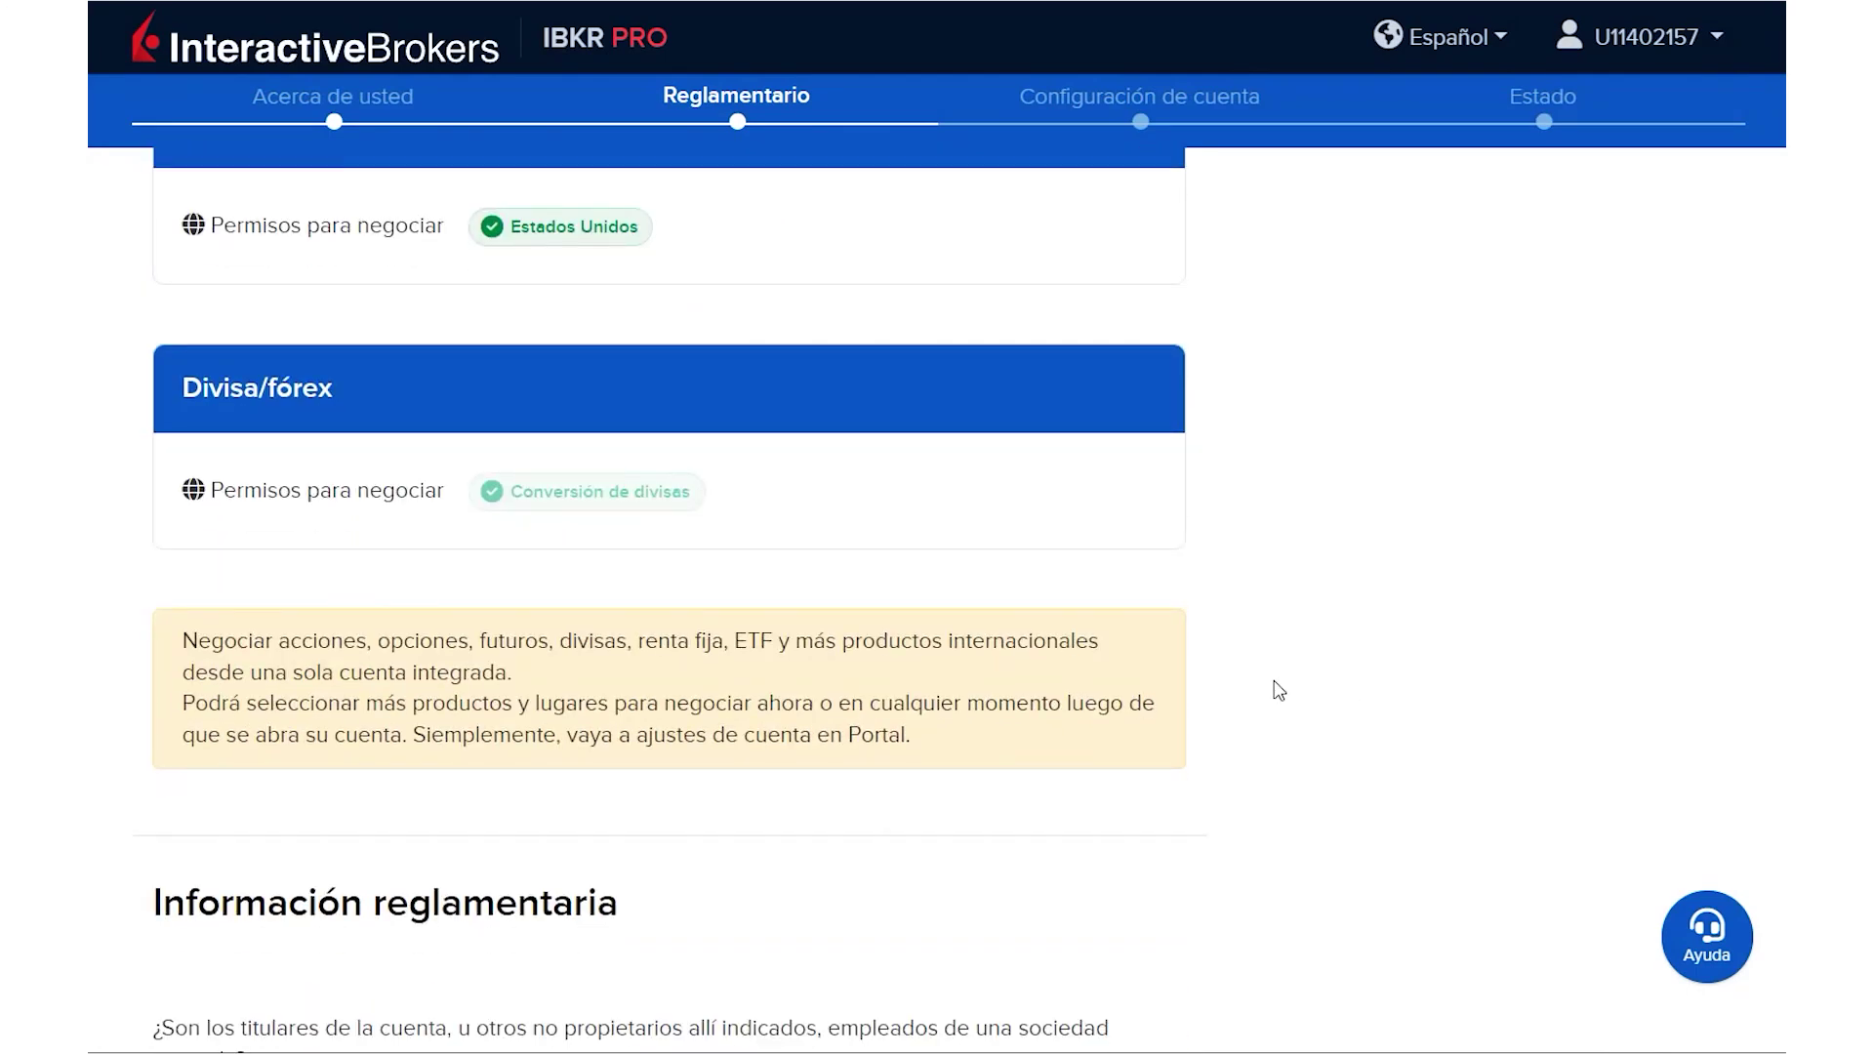
scroll(1278, 690, "down", 5)
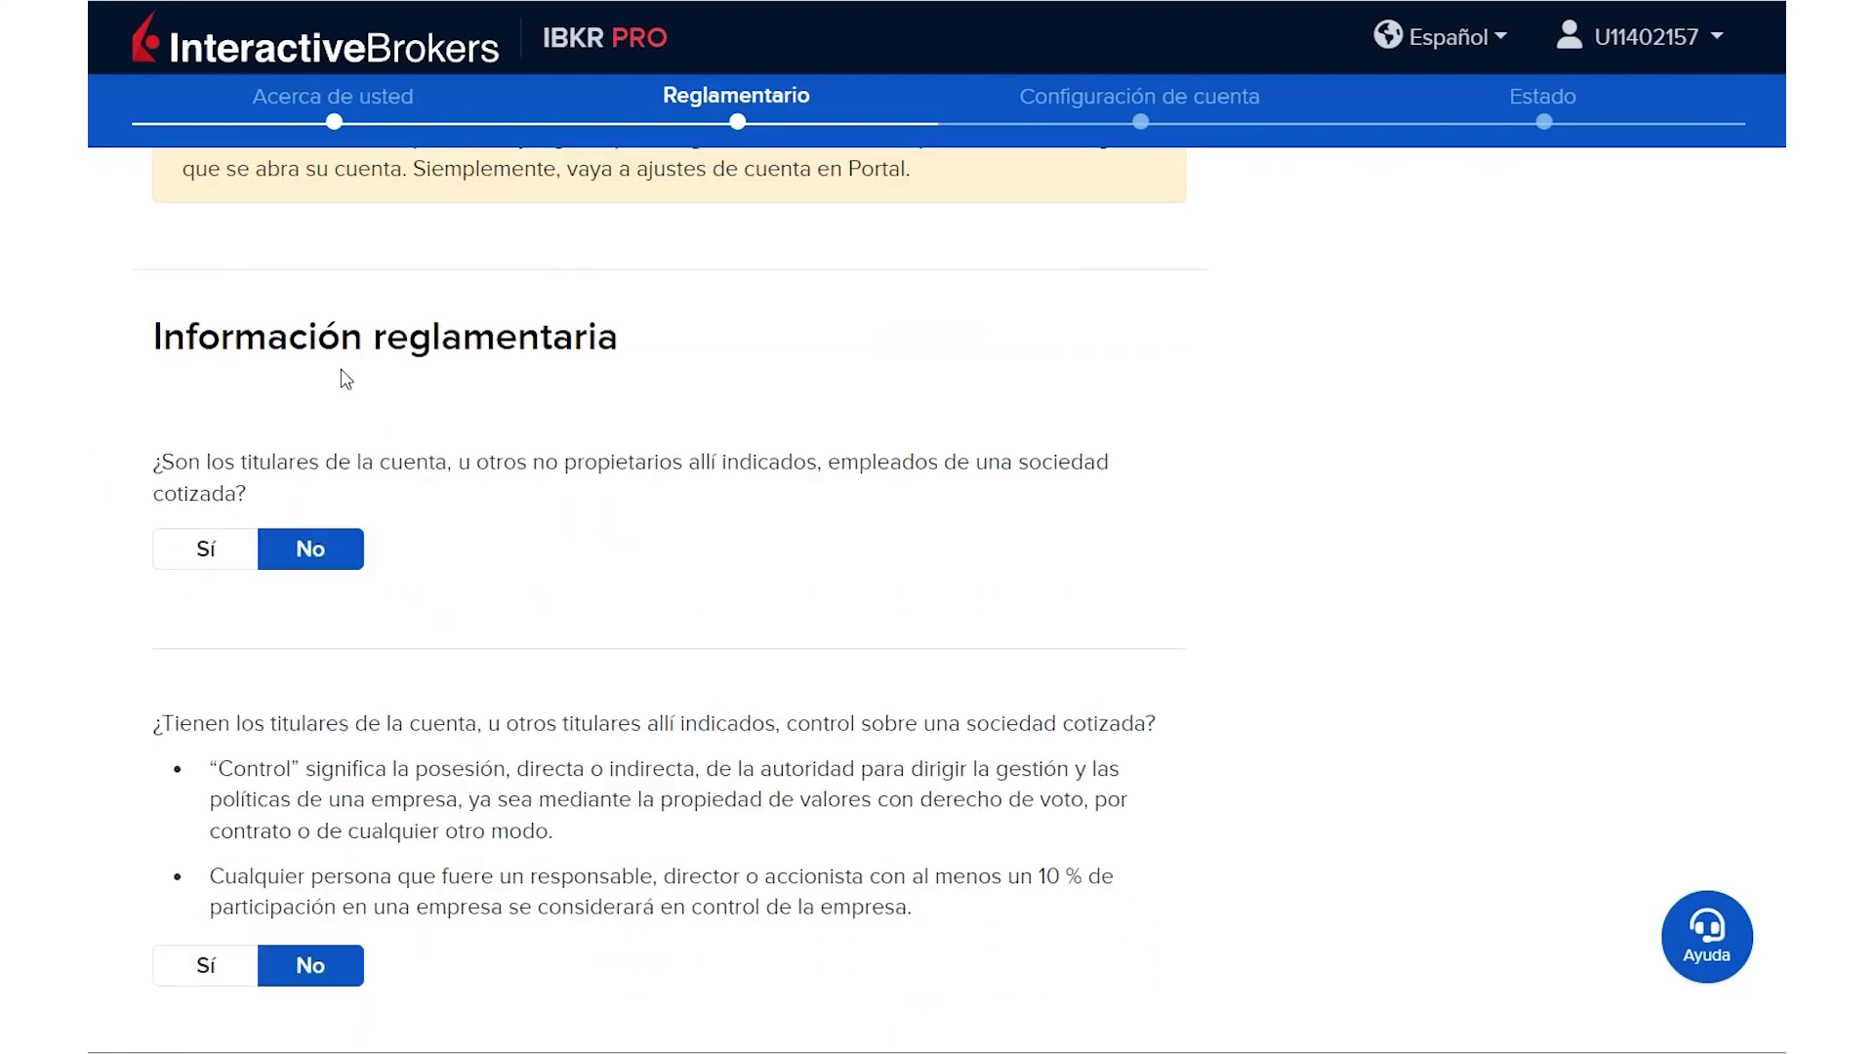
scroll(241, 467, "down", 1)
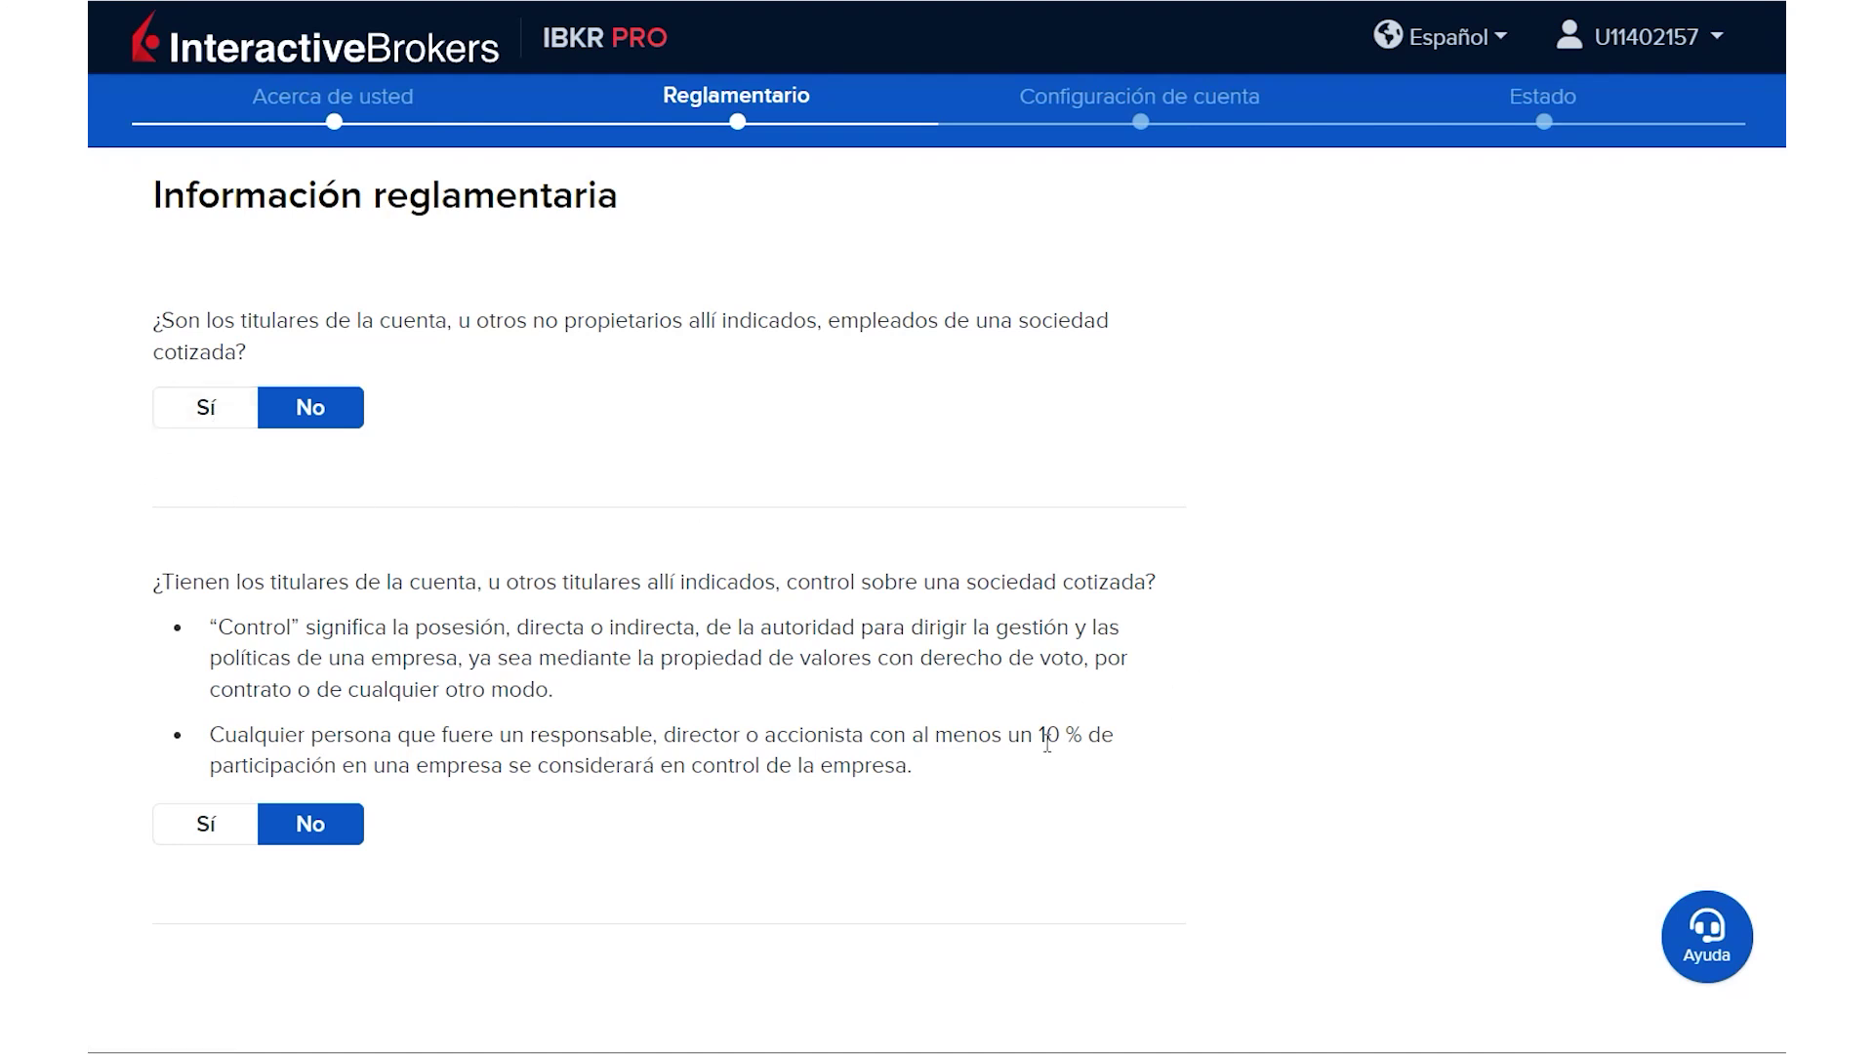
Step: Set ¿Cómo nos conoció? to Recomendación with Influencer as the source, and continue to the tax residency form
scroll(1047, 742, "down", 3)
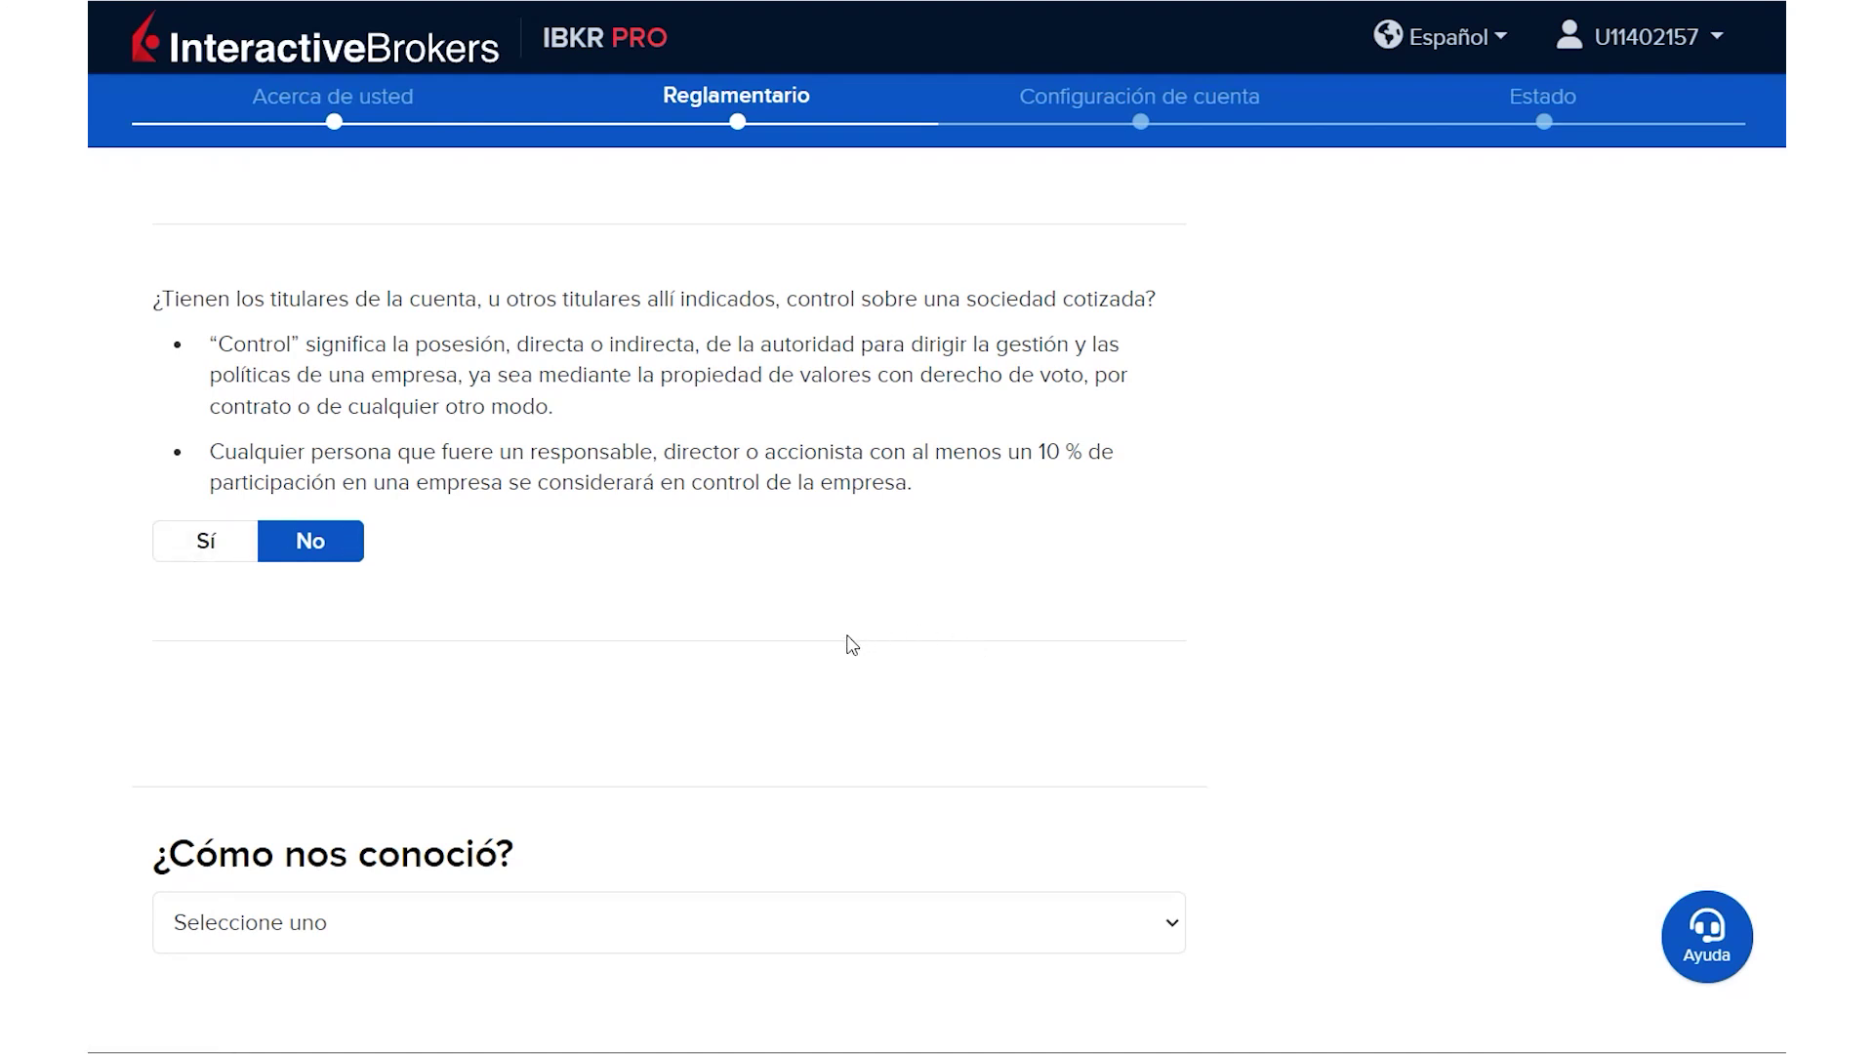
scroll(1091, 649, "down", 2)
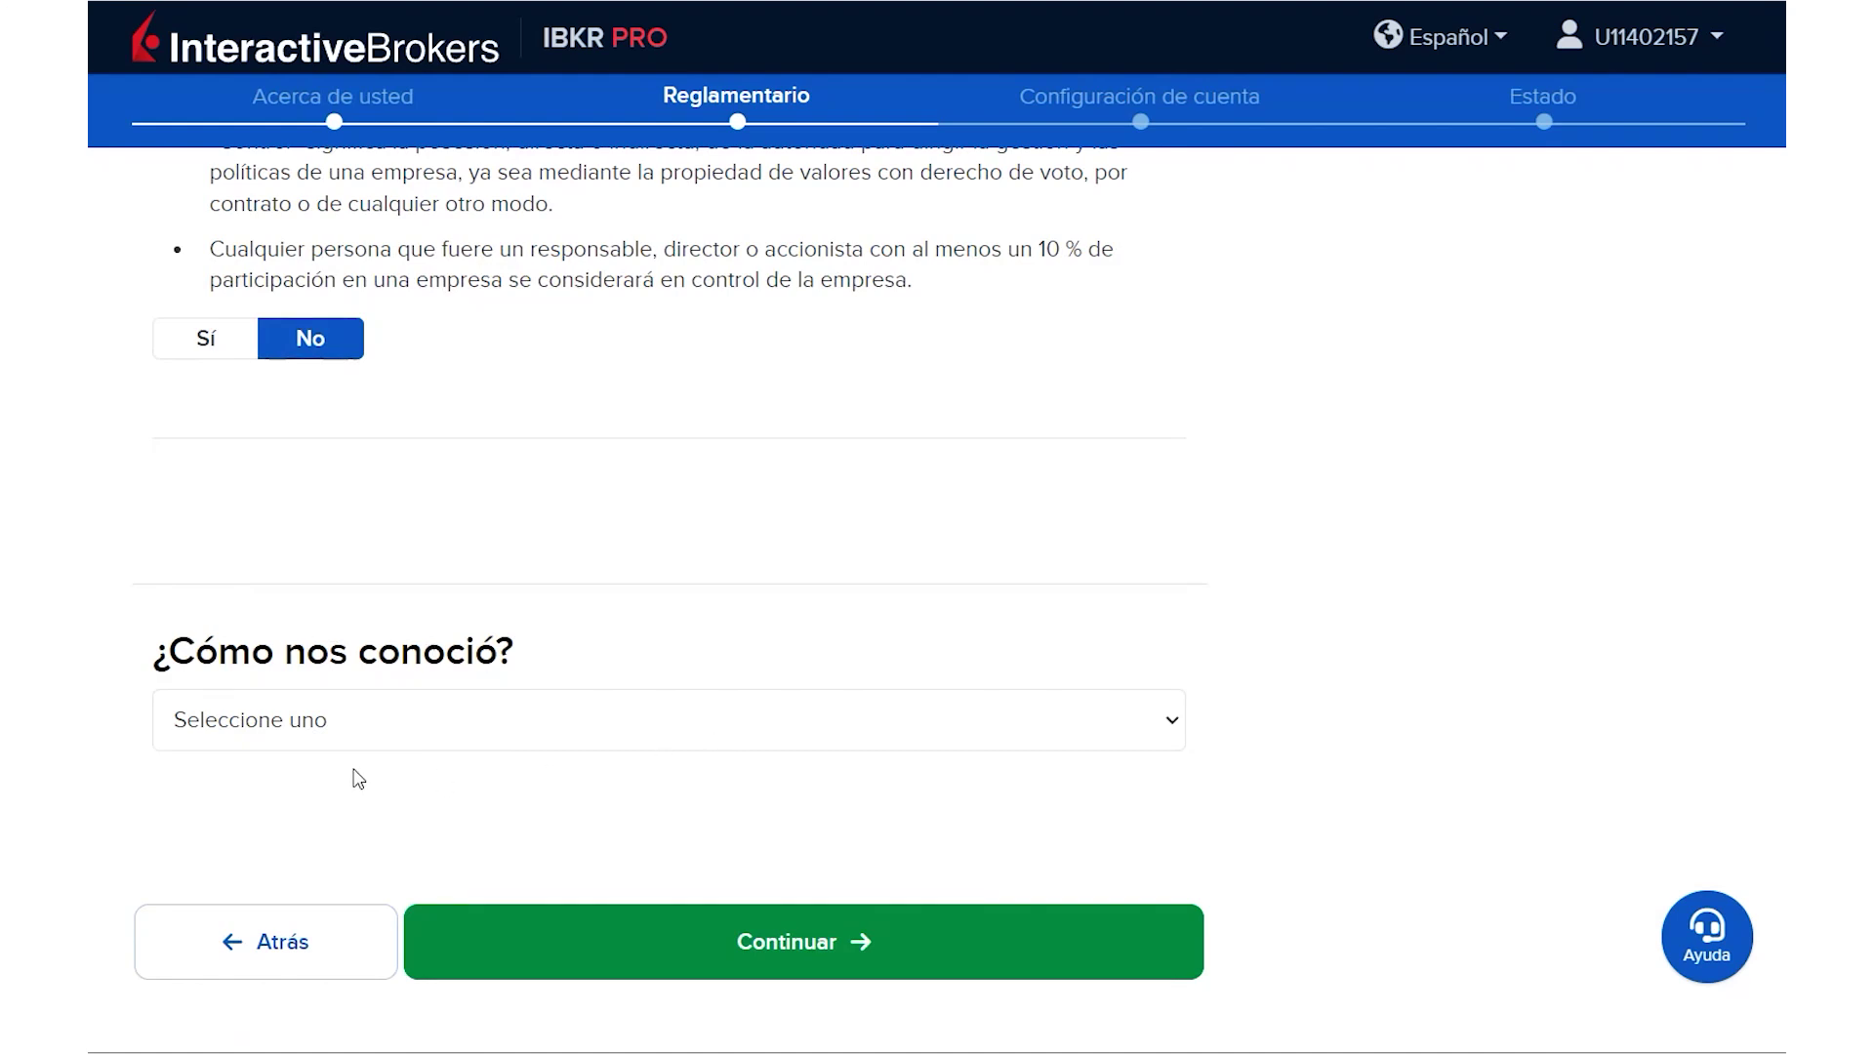
left_click(616, 726)
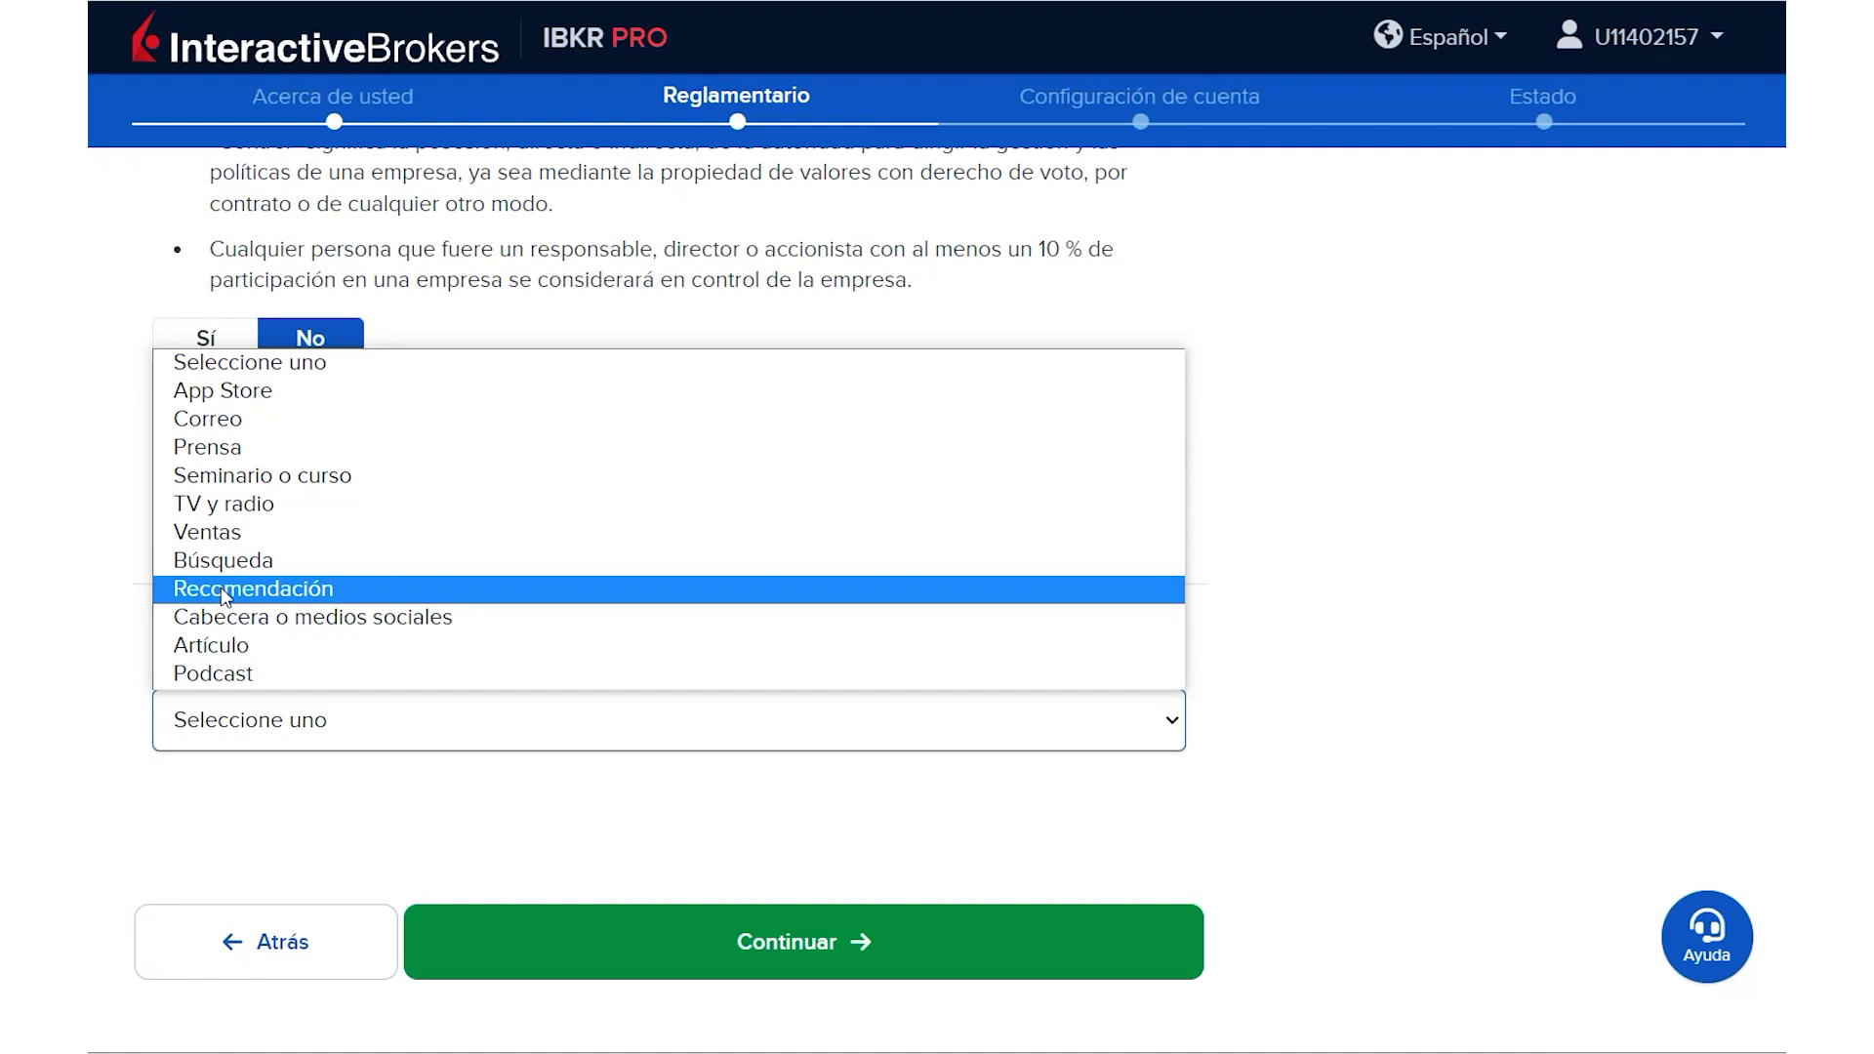
left_click(230, 596)
scroll(684, 771, "down", 1)
left_click(533, 705)
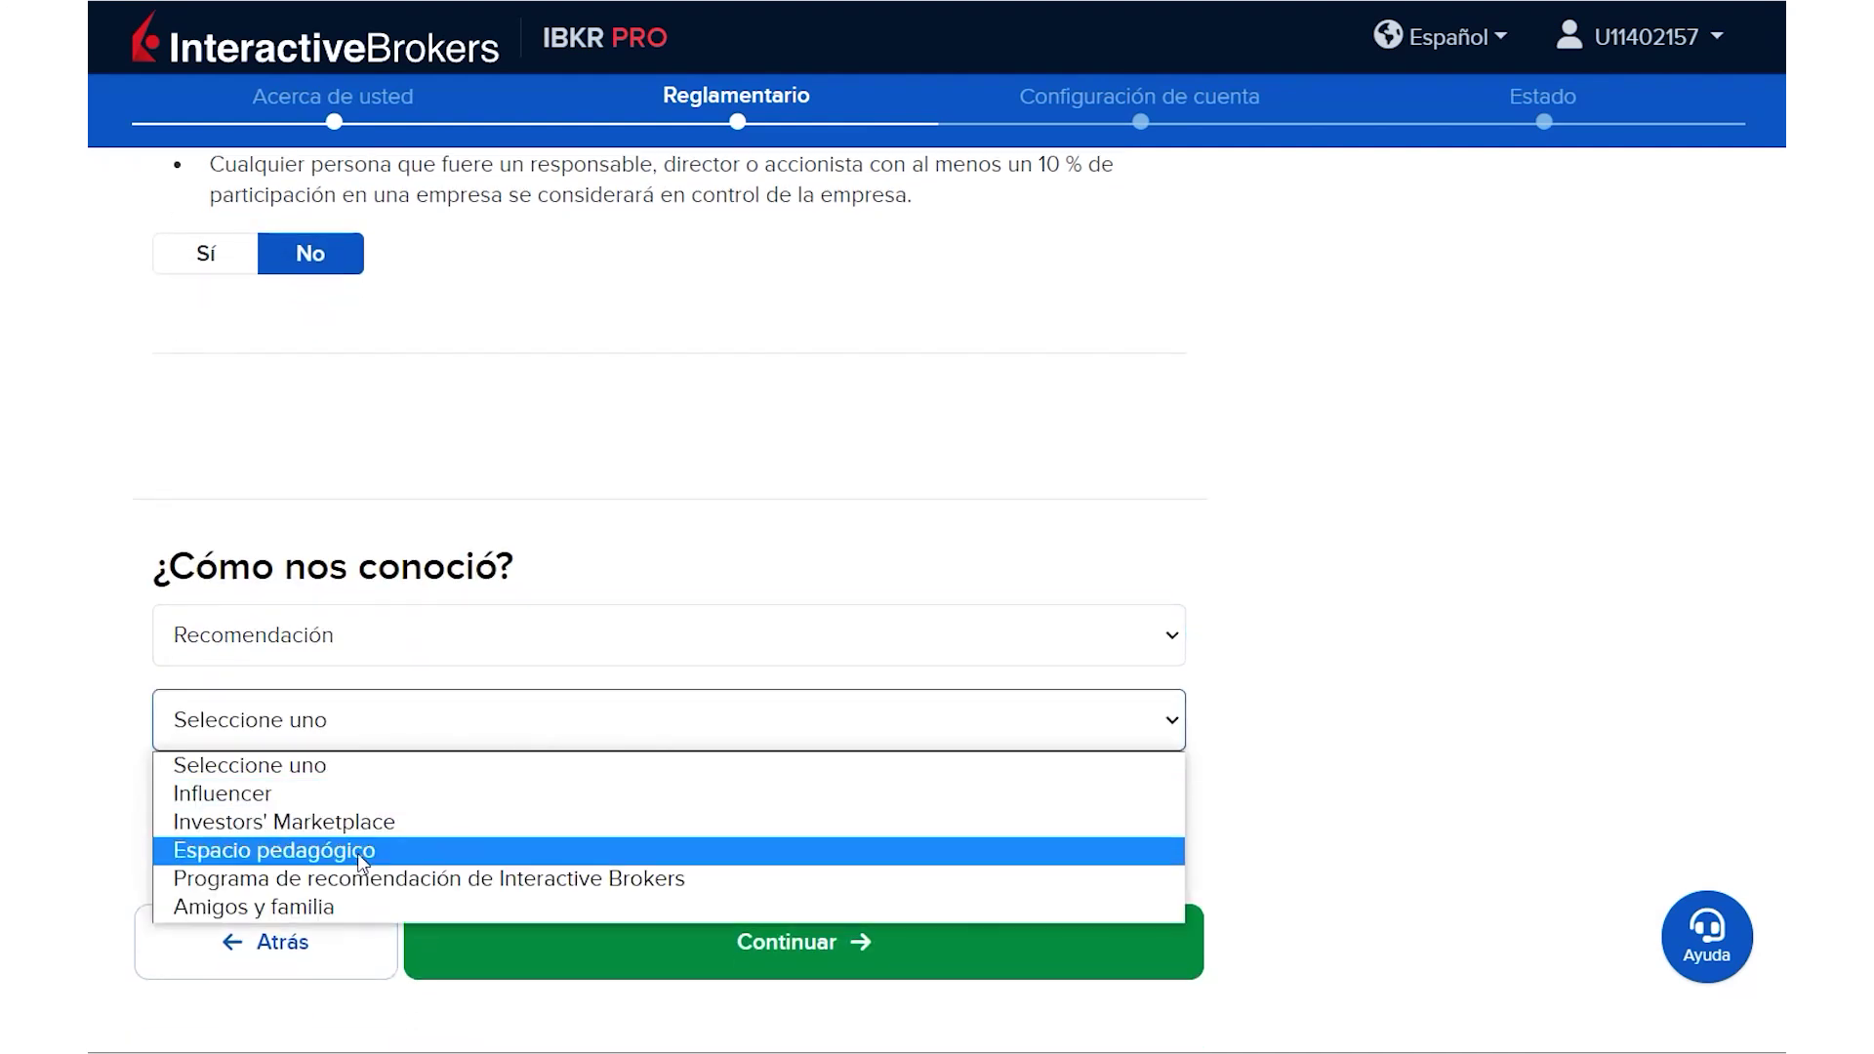
left_click(281, 796)
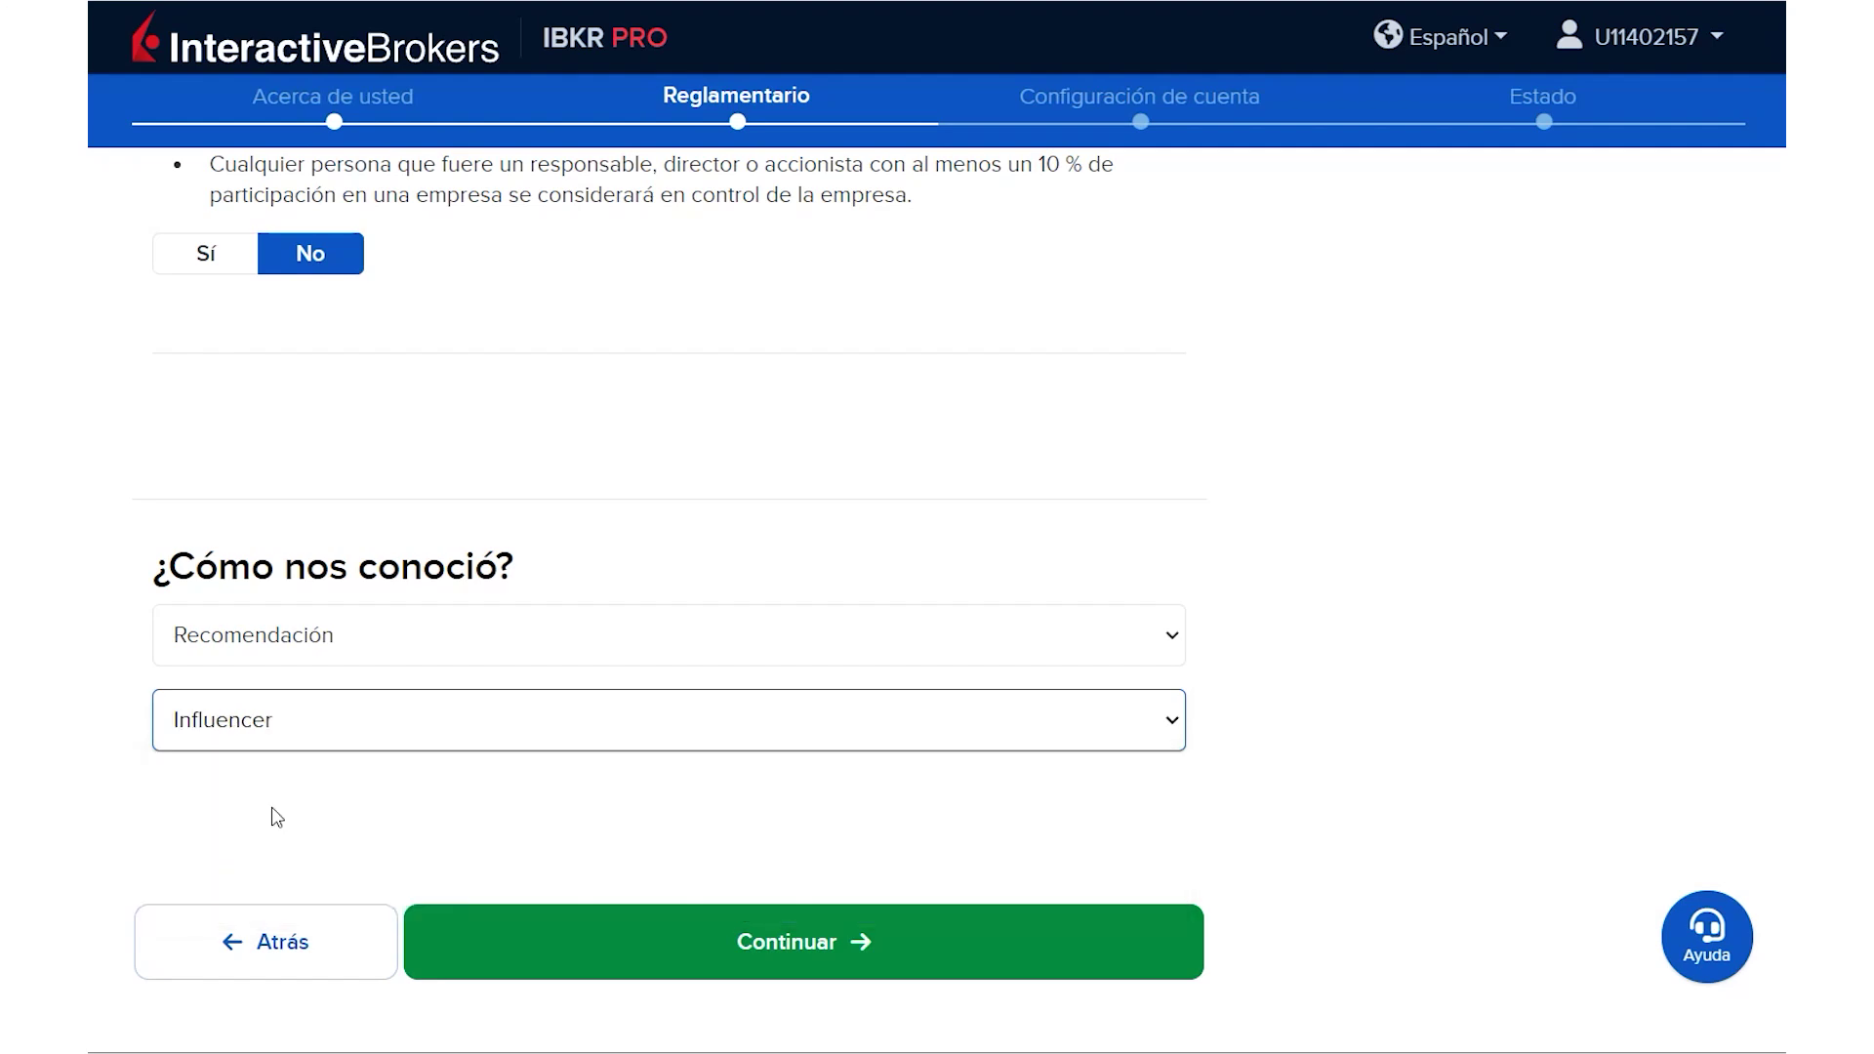
left_click(813, 957)
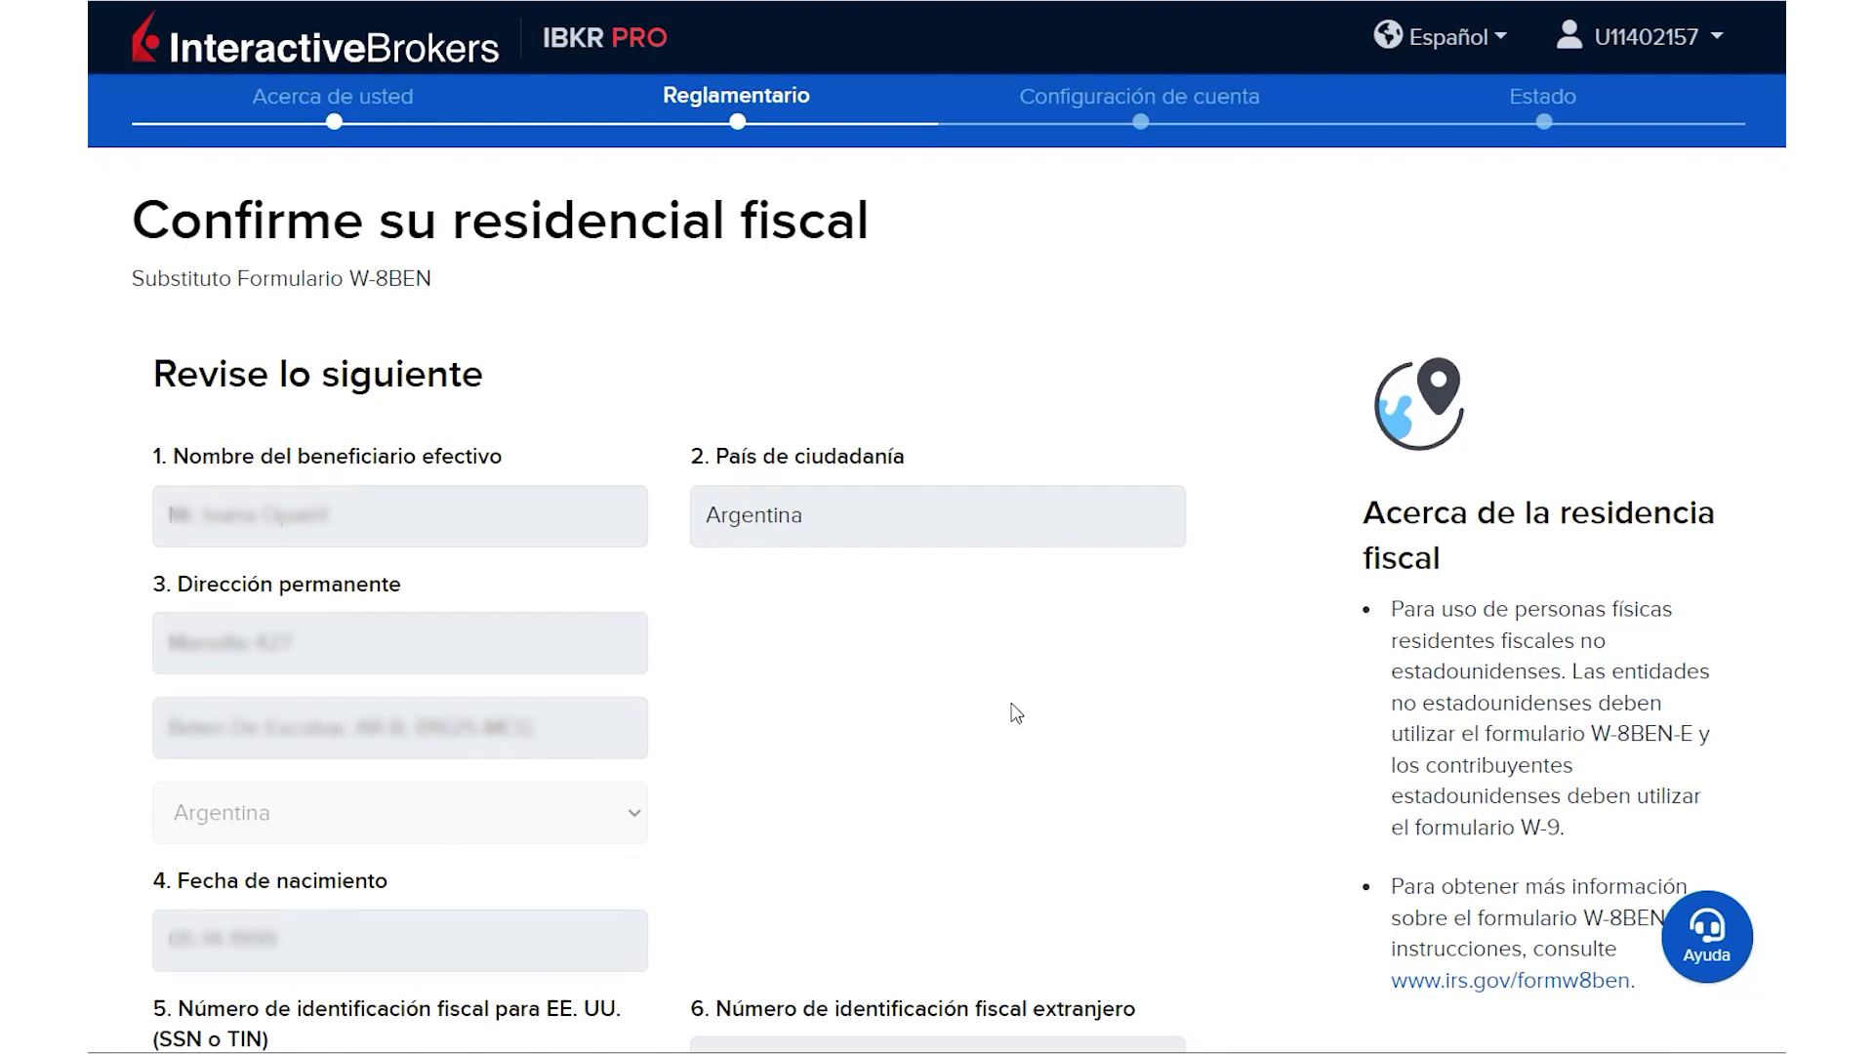
Step: Check the tax treaty country list on the W-8BEN form and choose No califico para los beneficios del tratado tributario de EE. UU
scroll(1039, 841, "down", 5)
scroll(1043, 838, "down", 3)
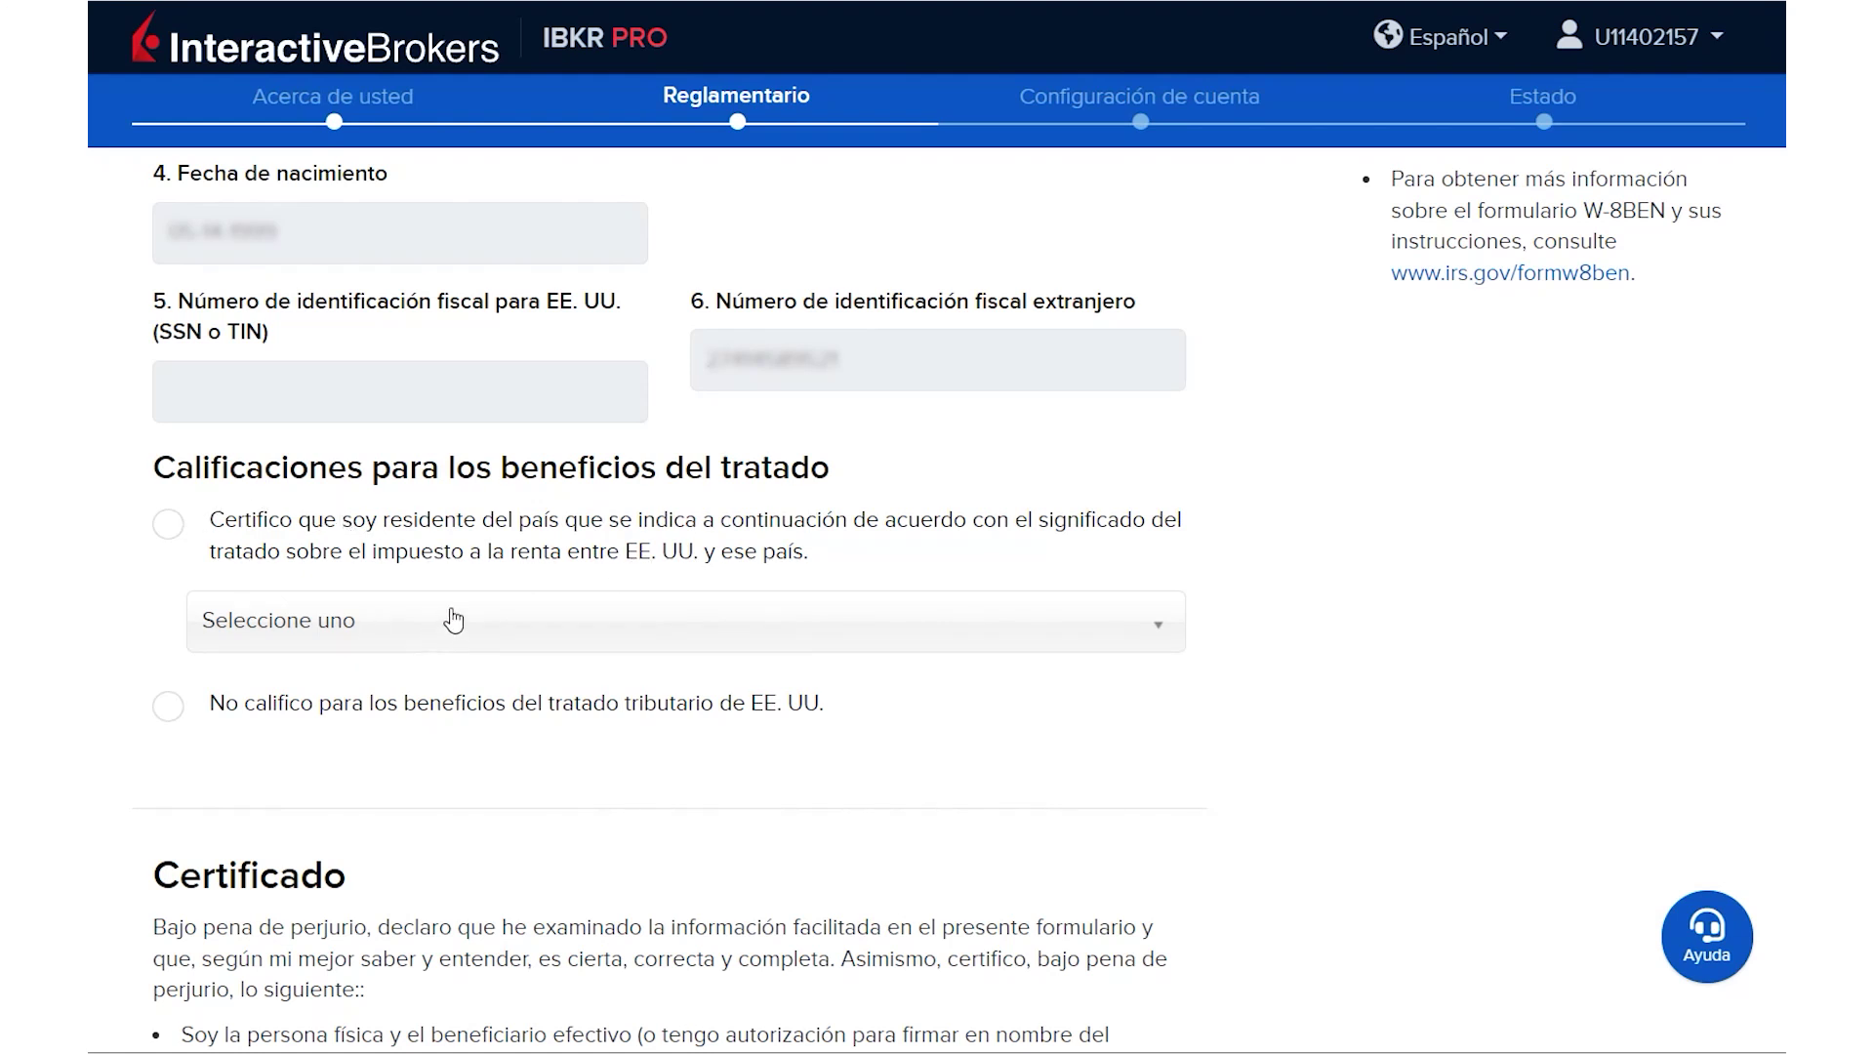
left_click(405, 640)
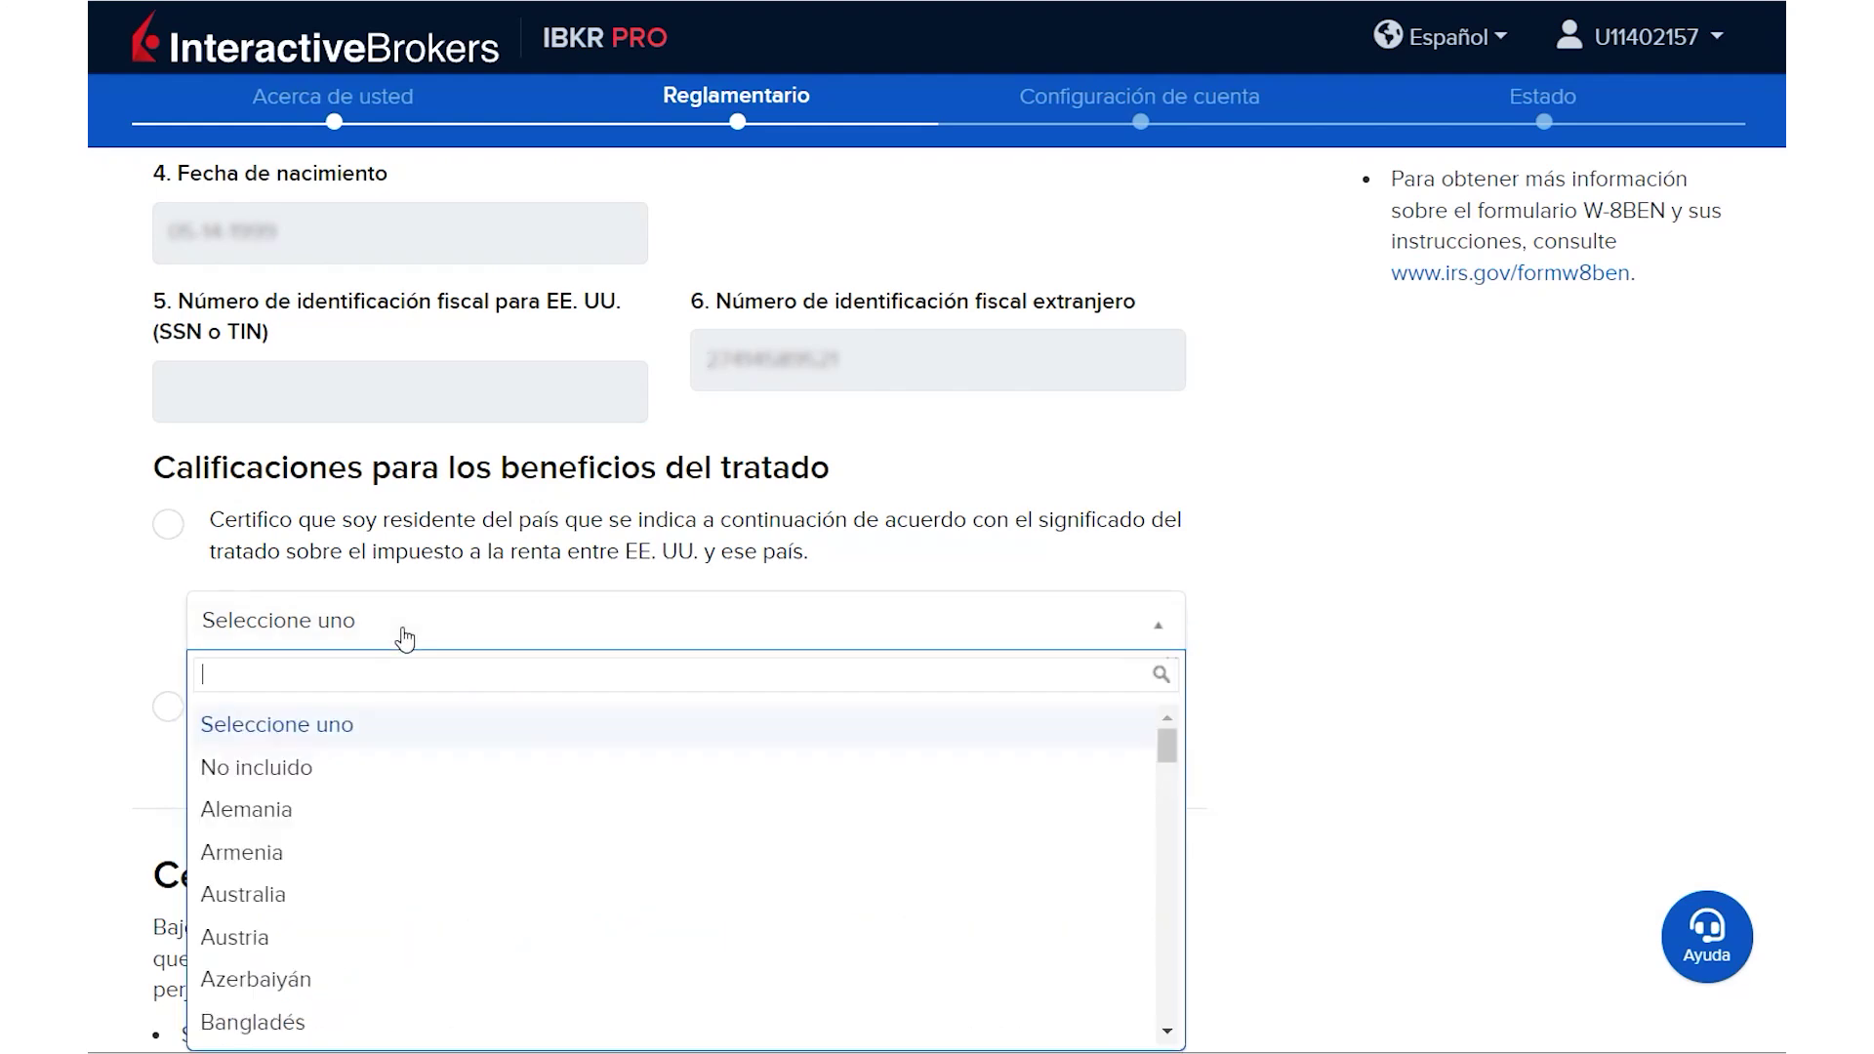
scroll(1309, 782, "down", 3)
scroll(1357, 669, "up", 1)
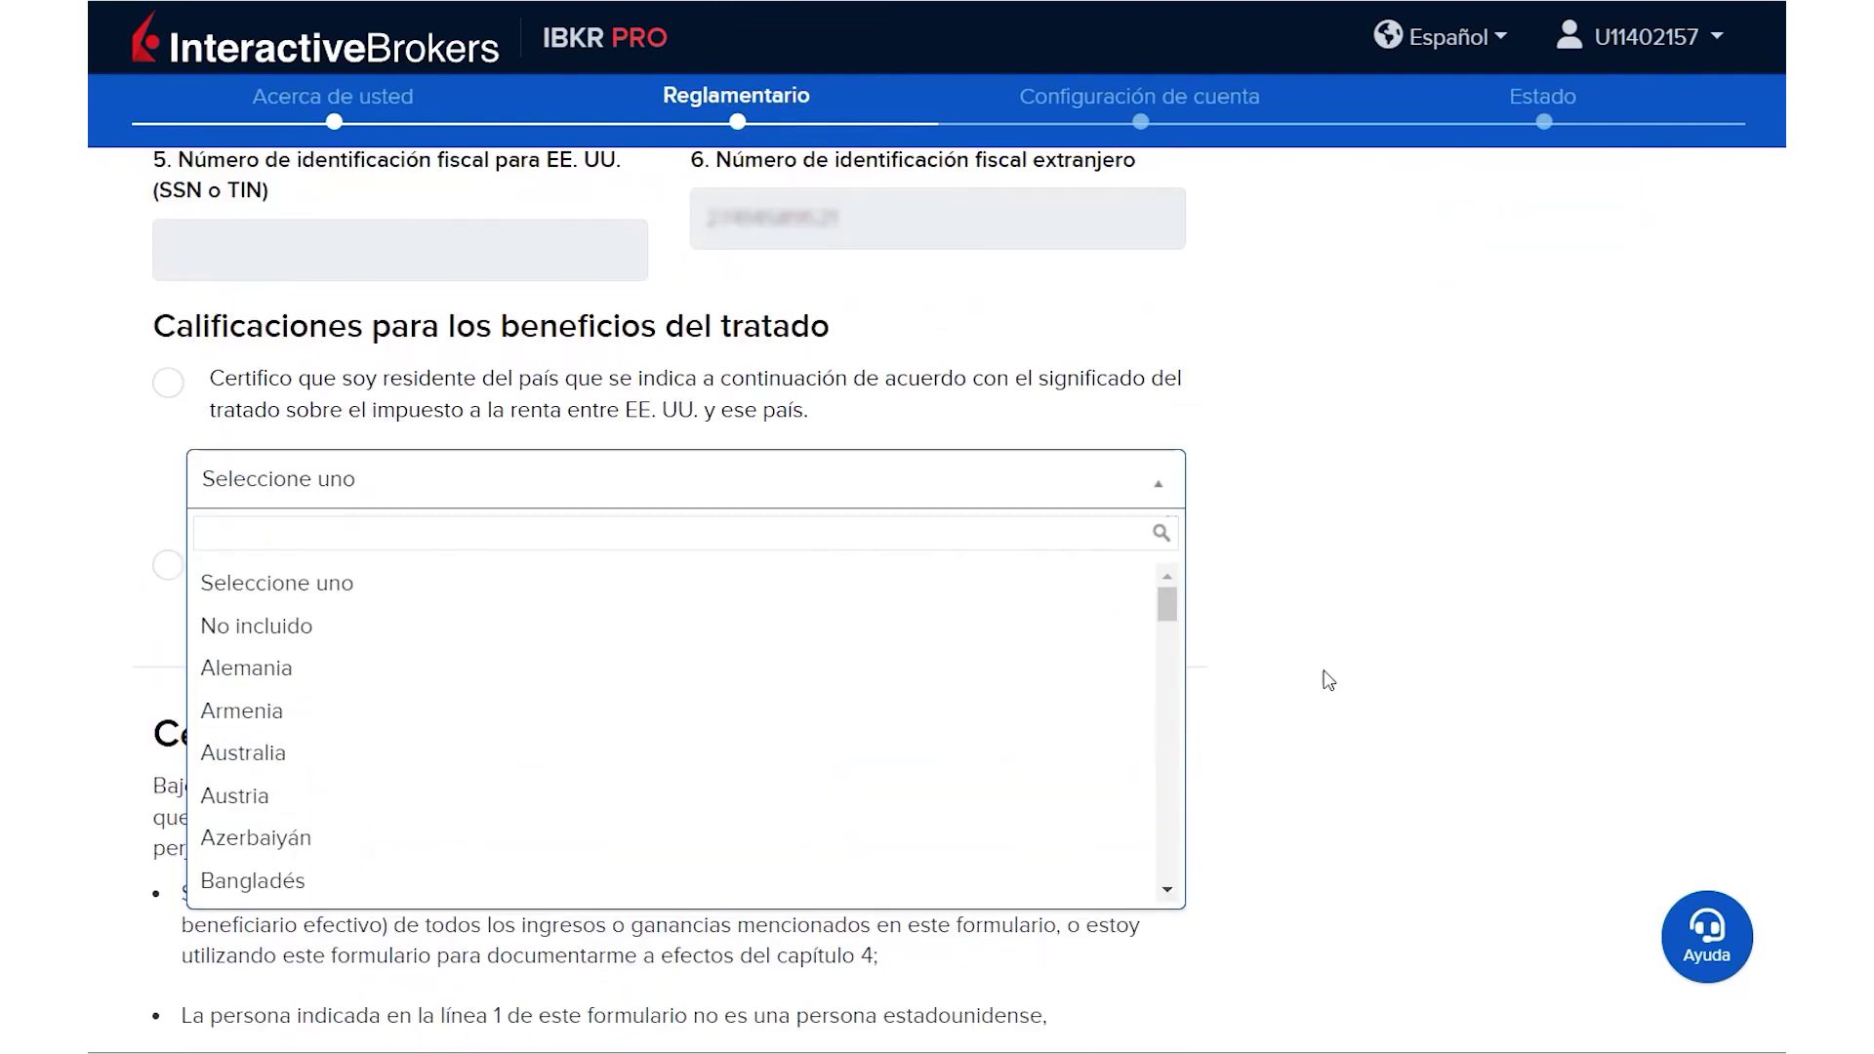
scroll(606, 774, "down", 3)
scroll(586, 773, "down", 2)
scroll(569, 771, "down", 20)
scroll(569, 771, "down", 3)
scroll(565, 765, "up", 15)
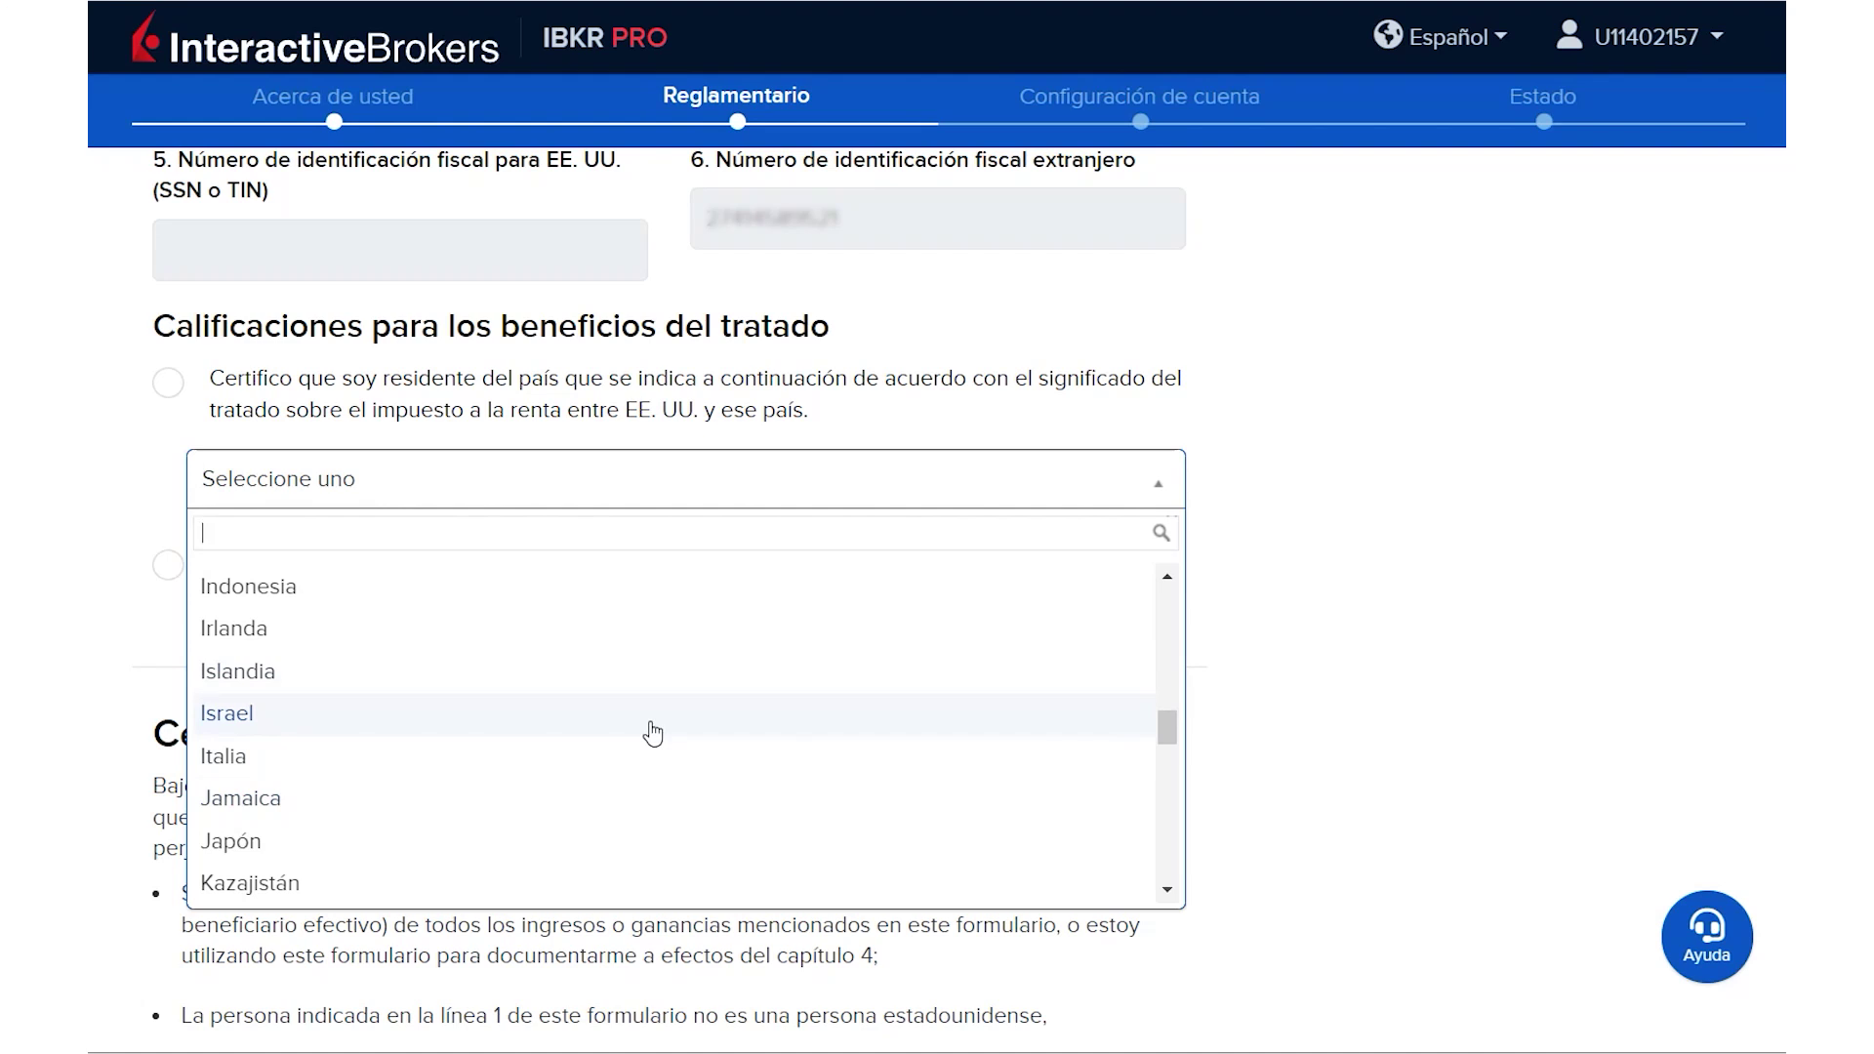
scroll(648, 734, "down", 4)
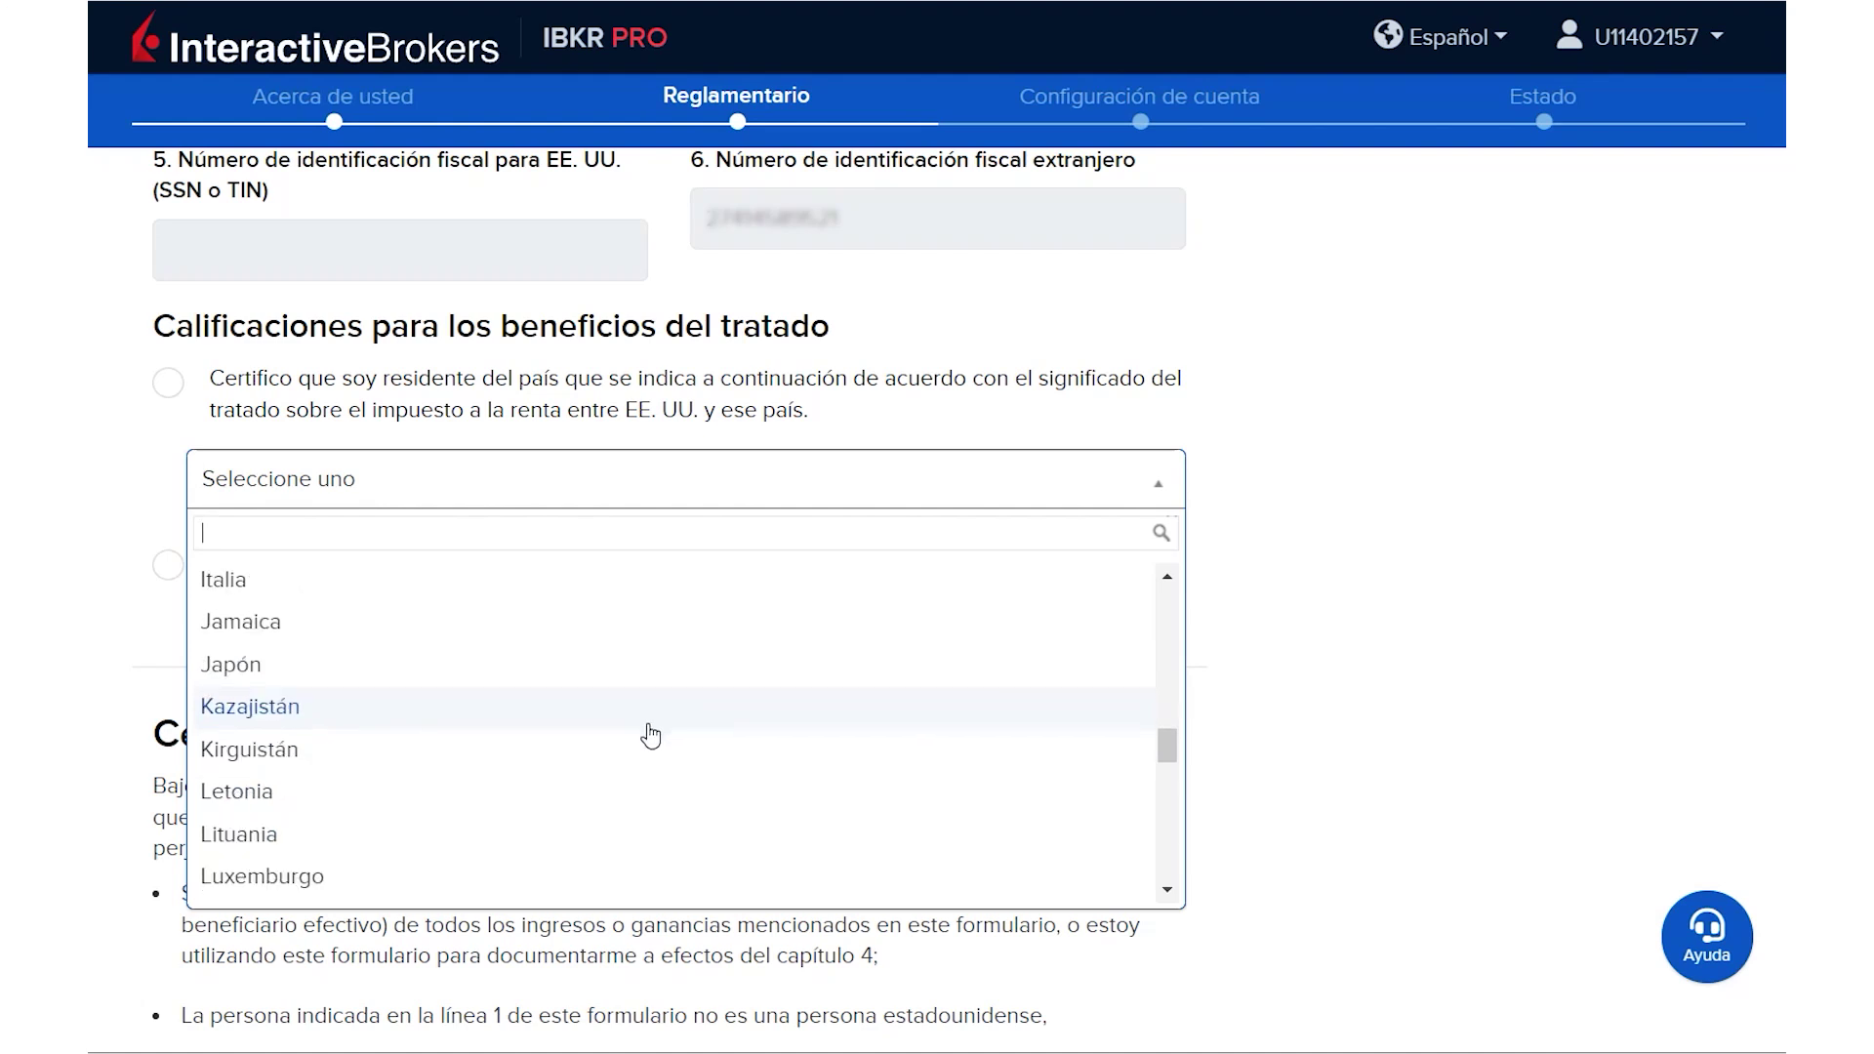
left_click(168, 566)
left_click(170, 576)
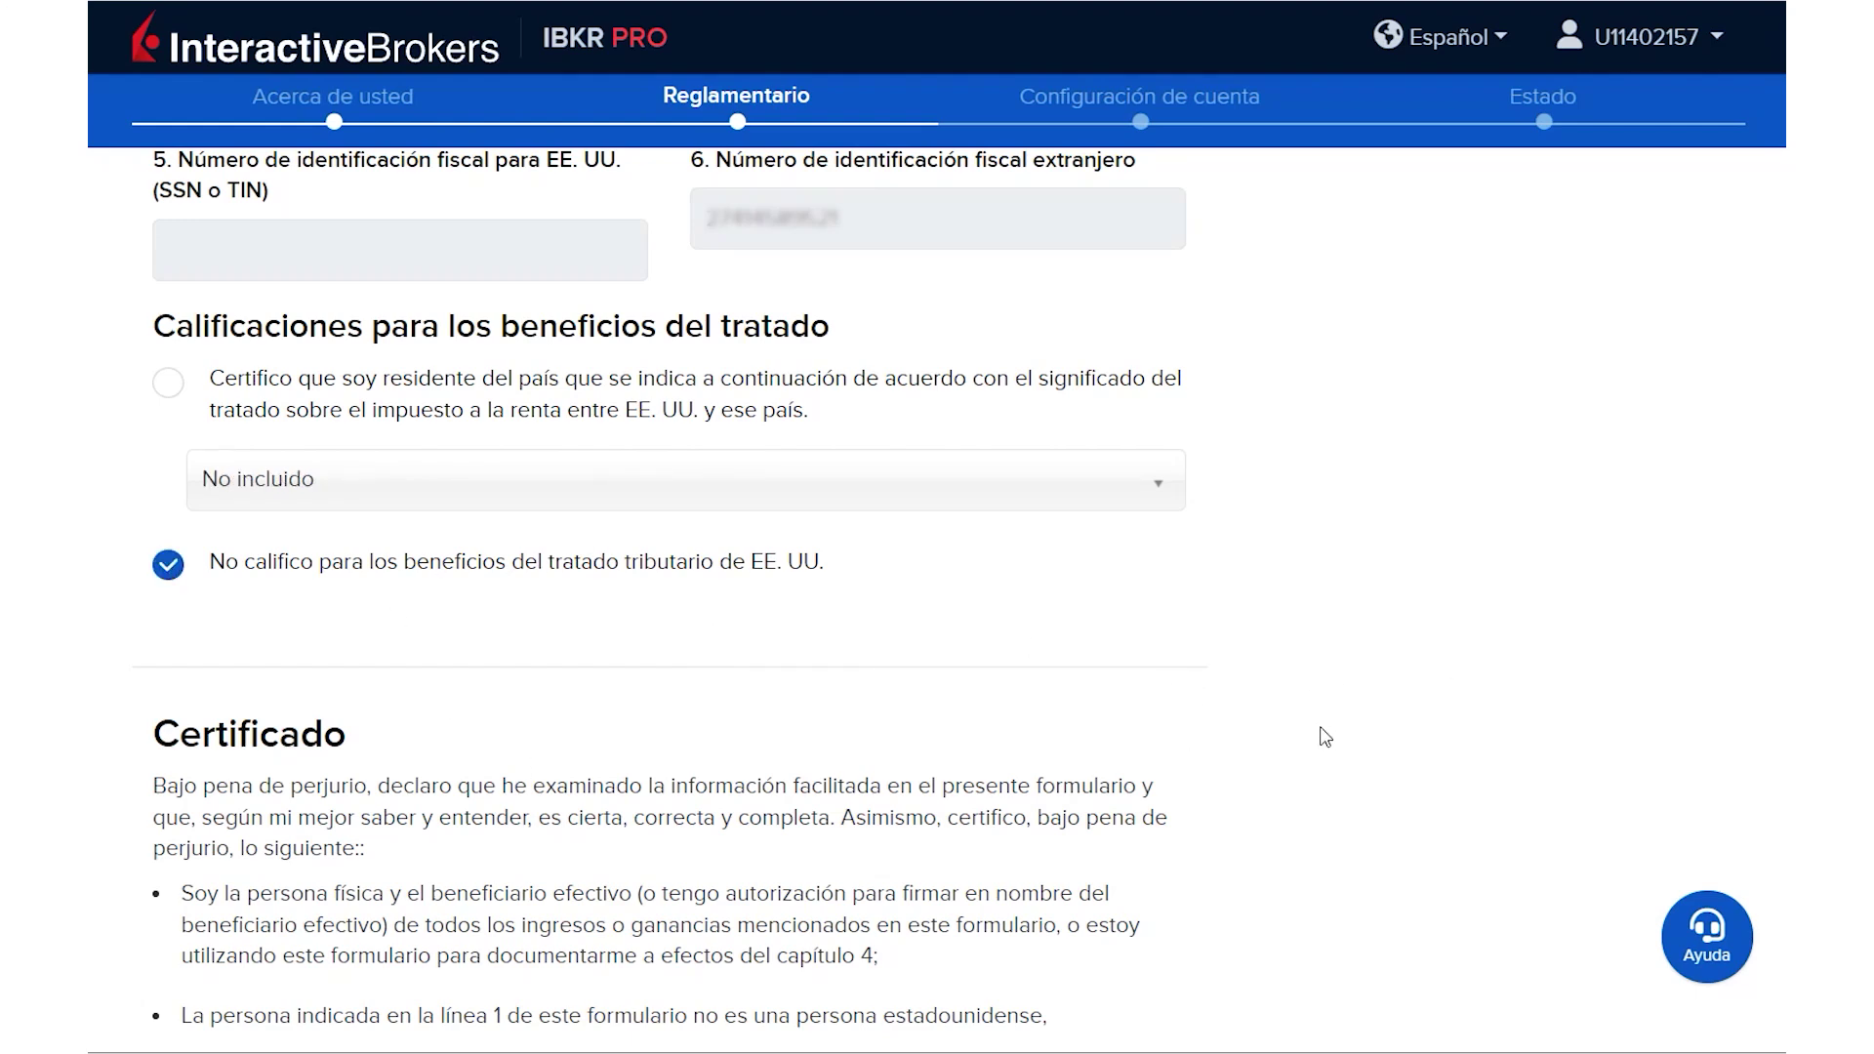
Step: Answer Sí to both the W-8BEN perjury certification and the electronic tax statement consent, and continue the application
scroll(719, 606, "down", 5)
scroll(238, 403, "up", 1)
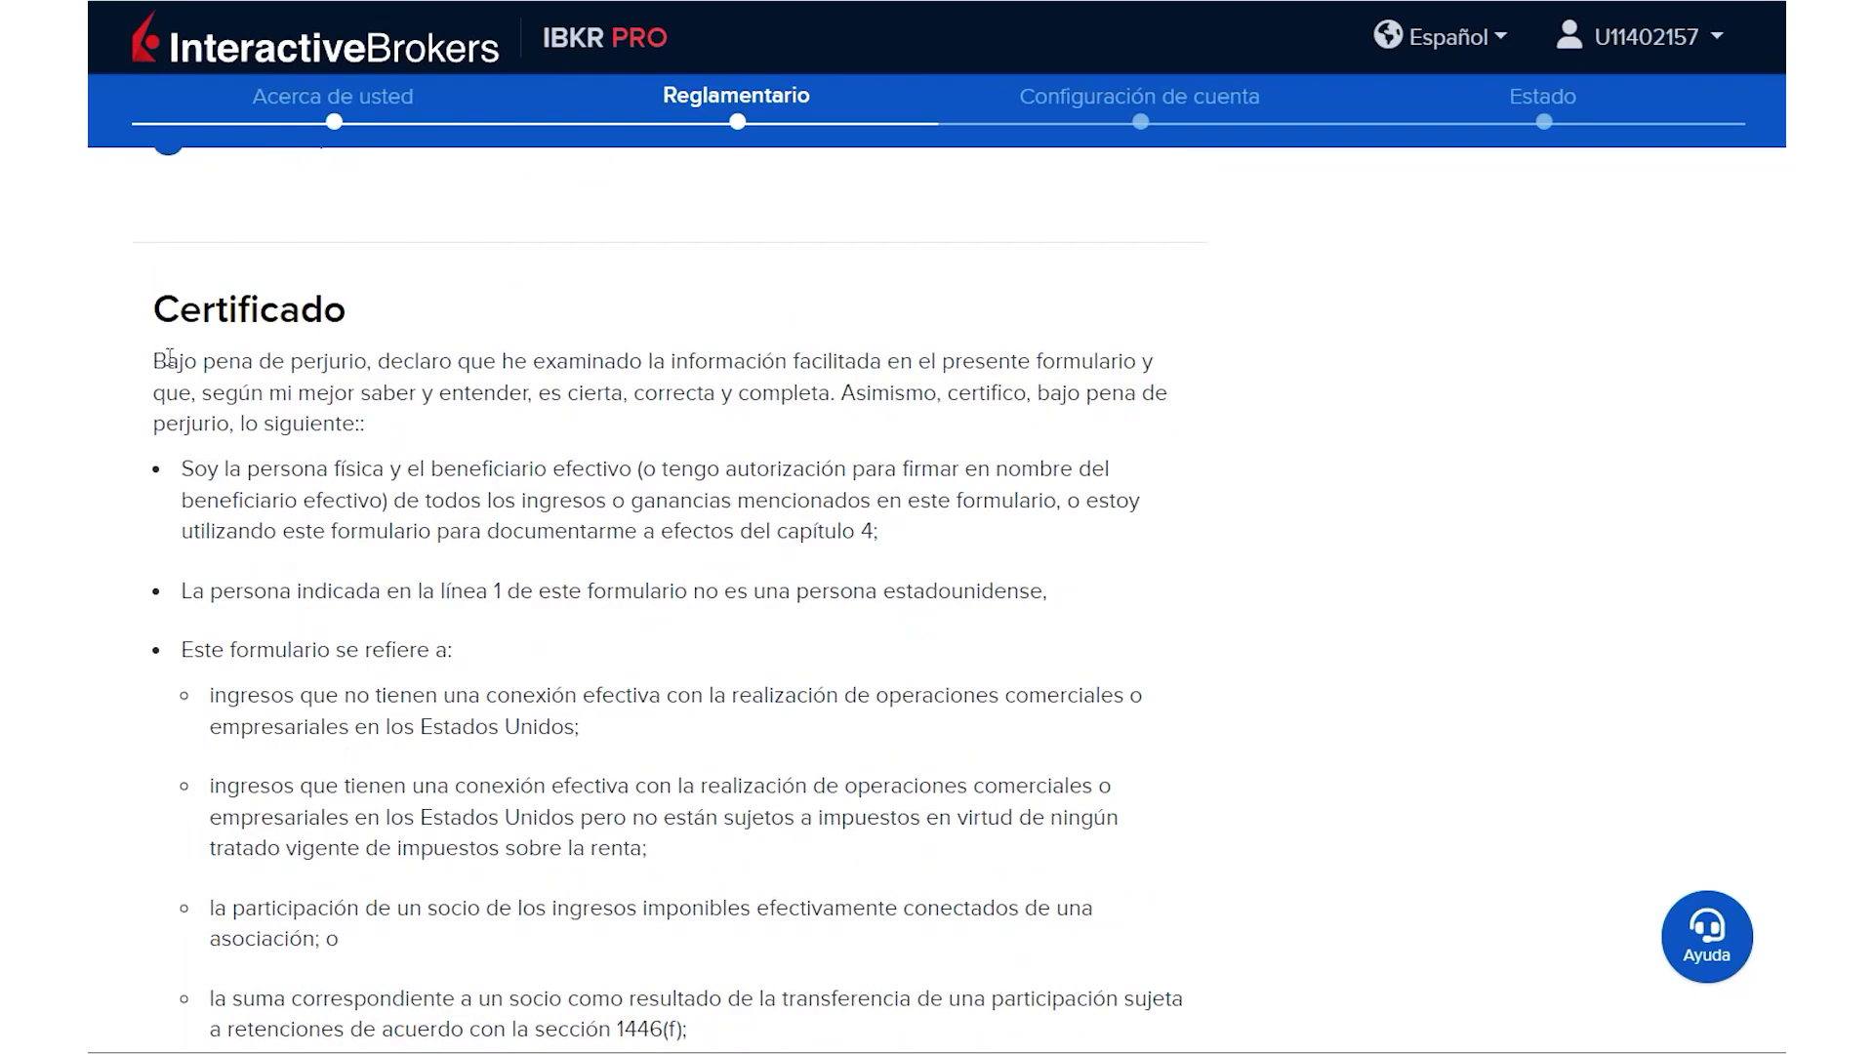
scroll(534, 684, "down", 8)
scroll(534, 684, "down", 2)
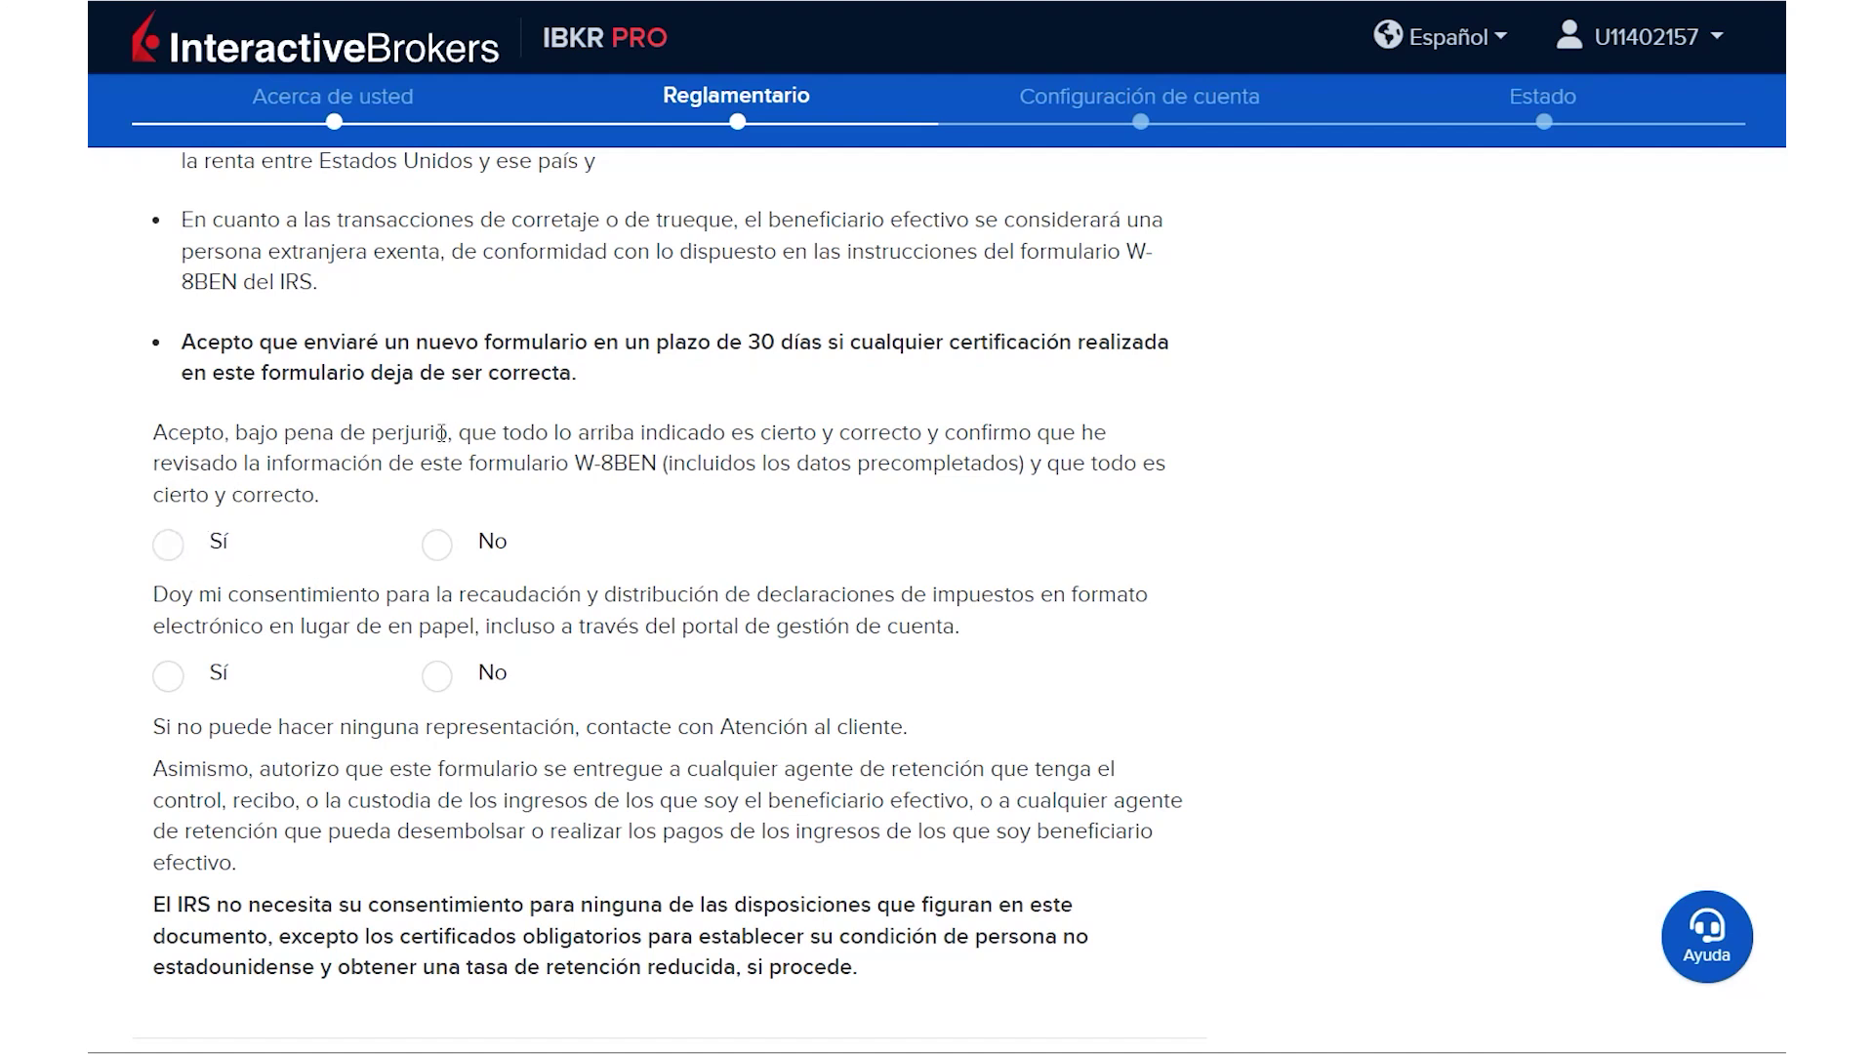
left_click(168, 545)
left_click(170, 677)
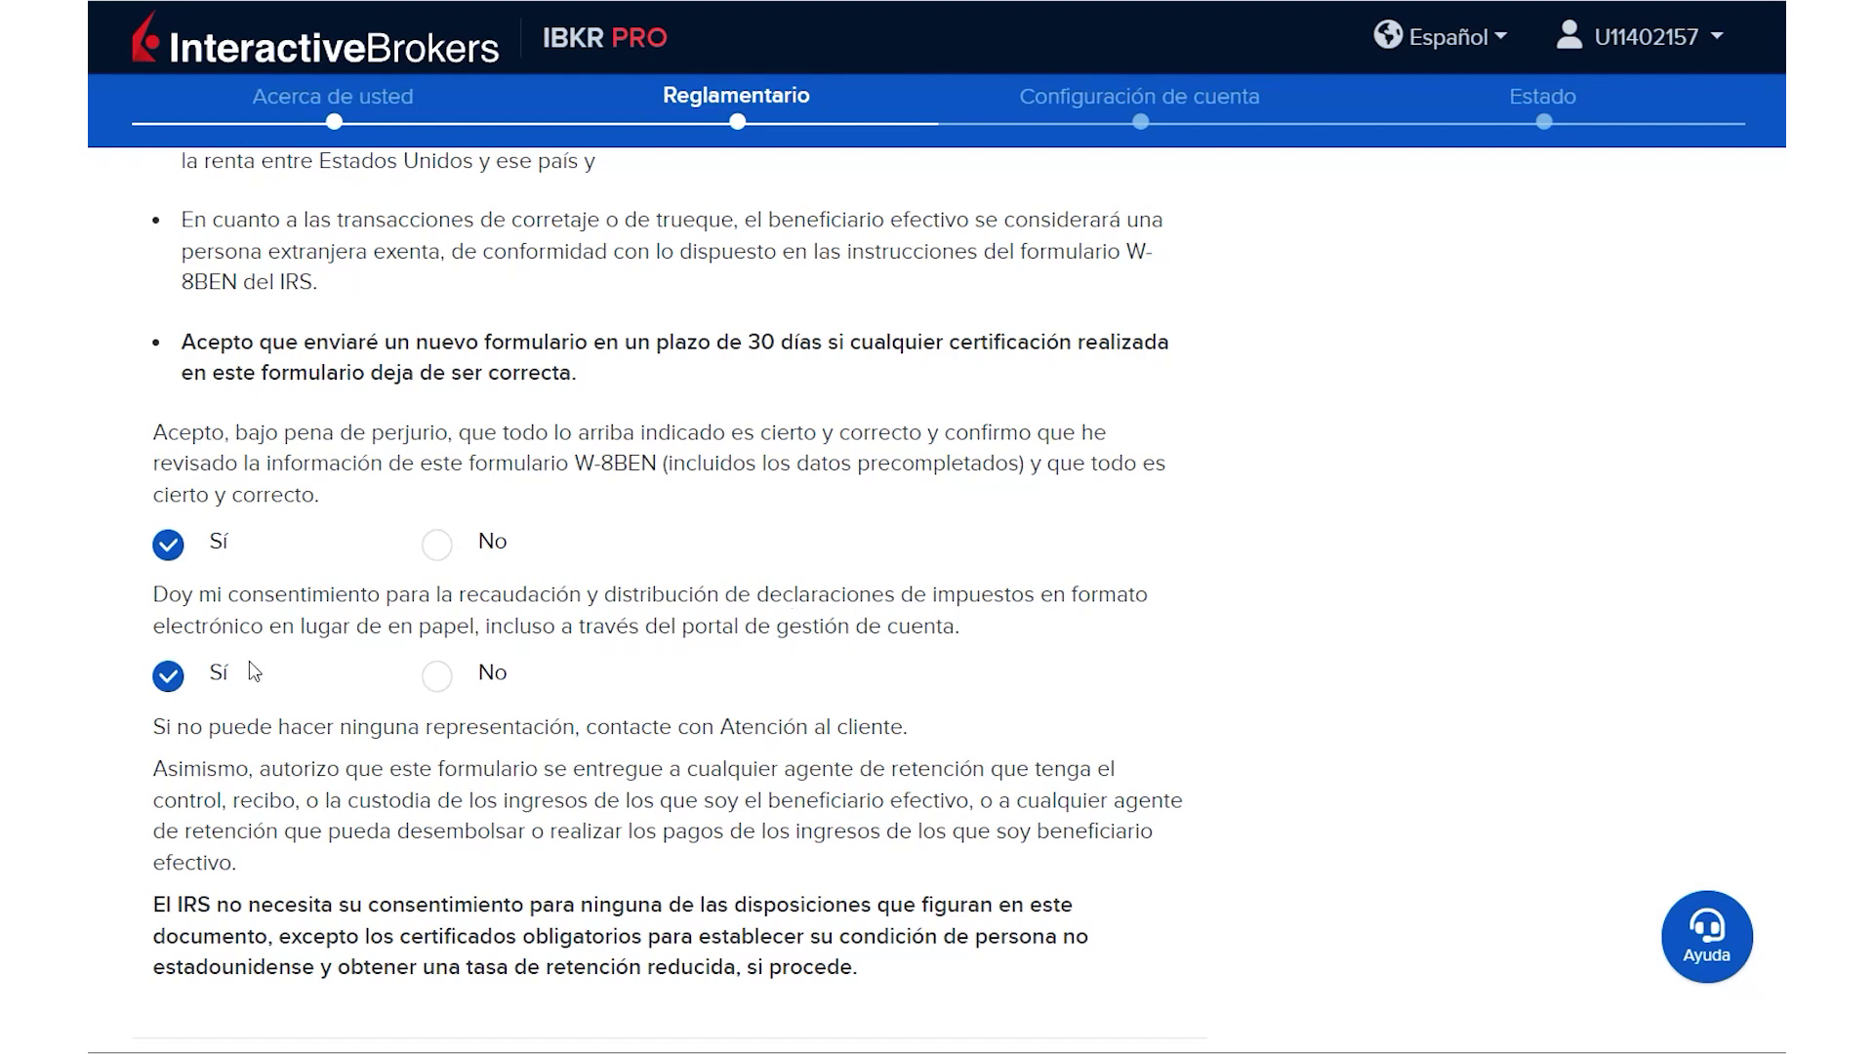
scroll(1326, 845, "down", 9)
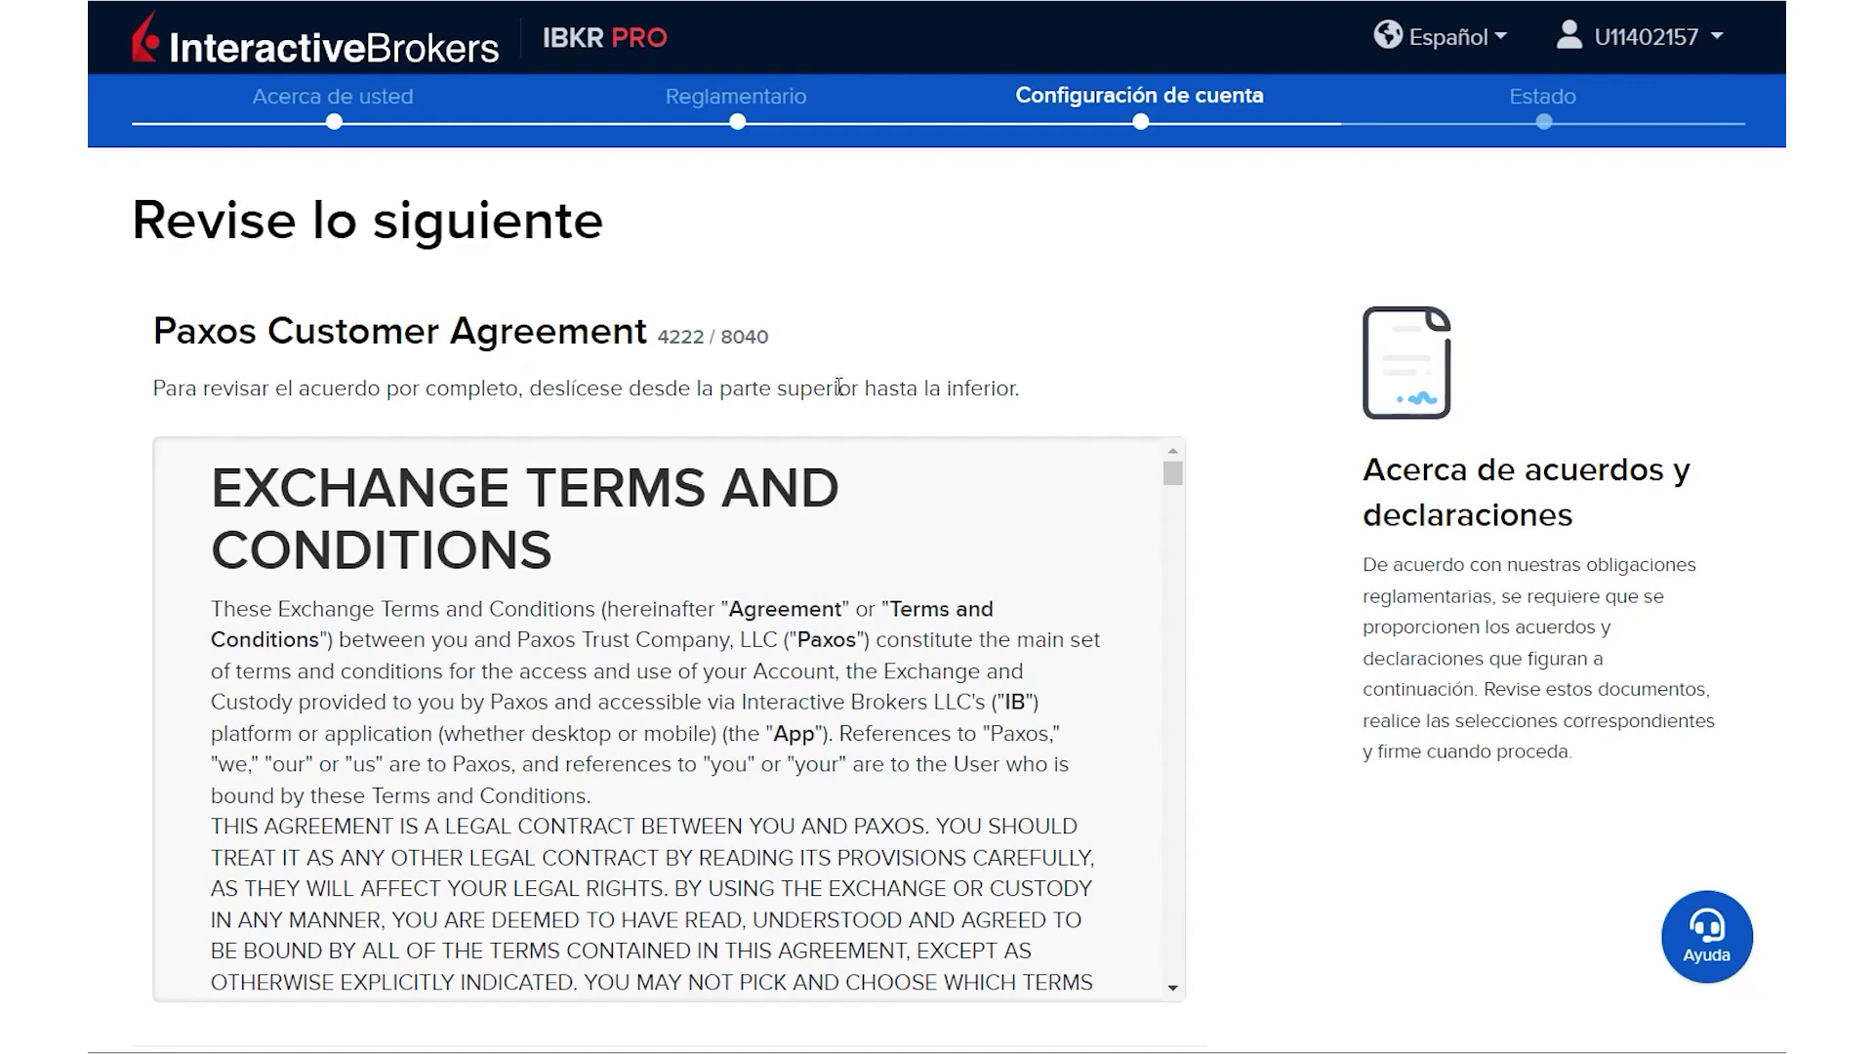
Step: Look over the Paxos Customer Agreement page as far as its signature section
scroll(1289, 818, "down", 4)
scroll(1355, 822, "down", 5)
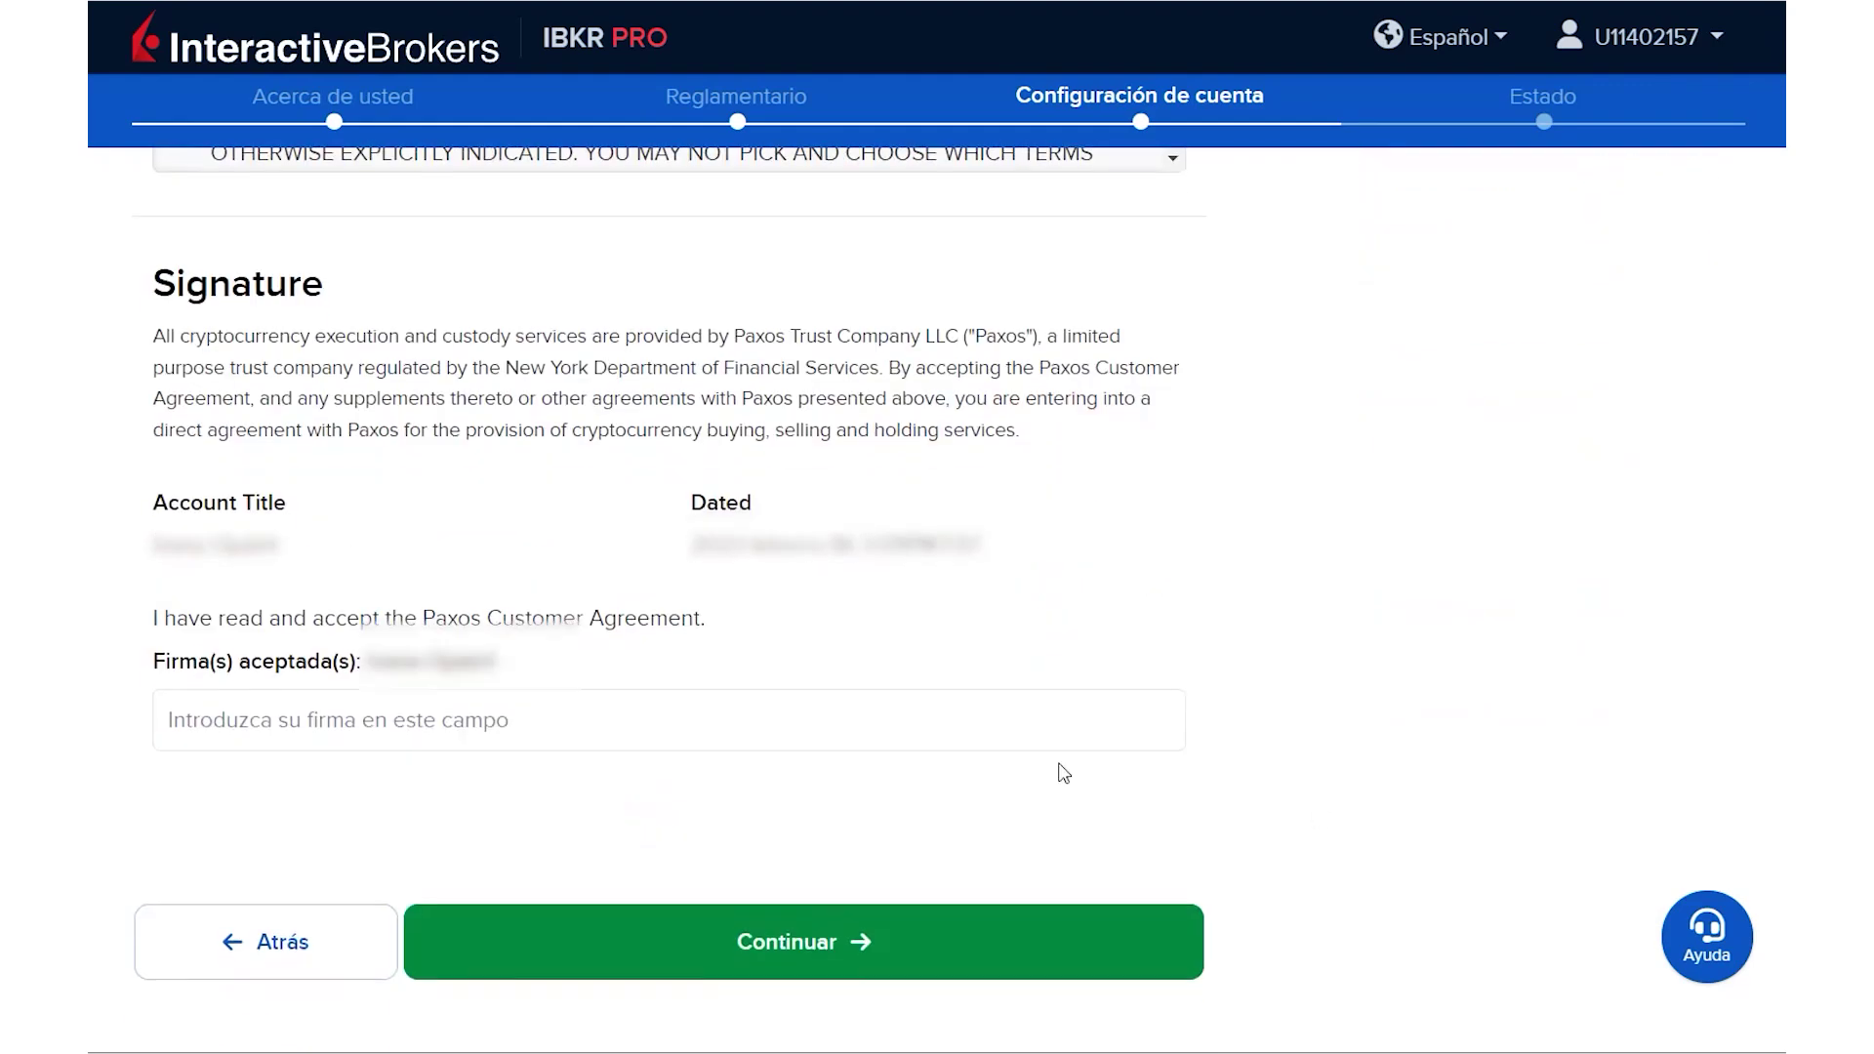